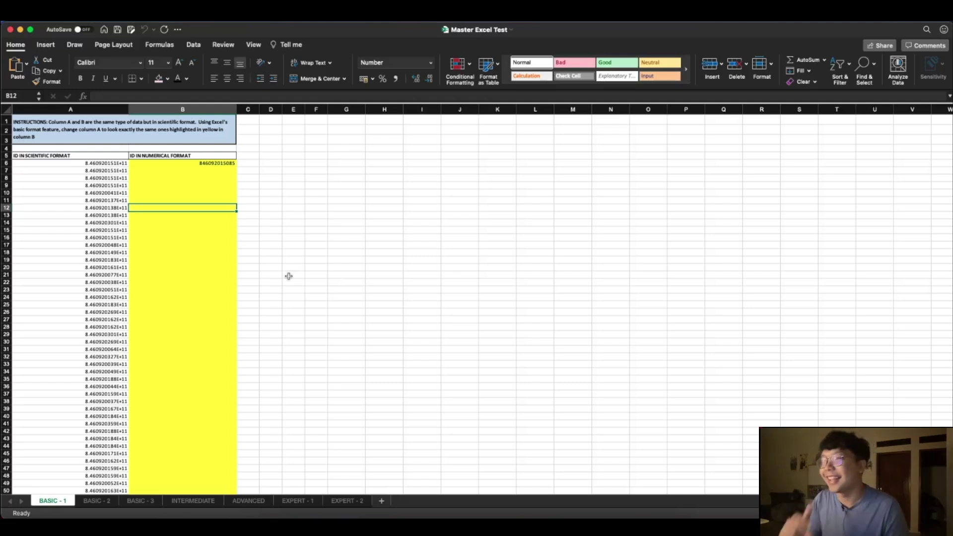
- Compare the scientific-format IDs in column A with the full numeric IDs in column B
{"action": "left_click", "coordinate": [160, 185]}
{"action": "mouse_move", "coordinate": [365, 492]}
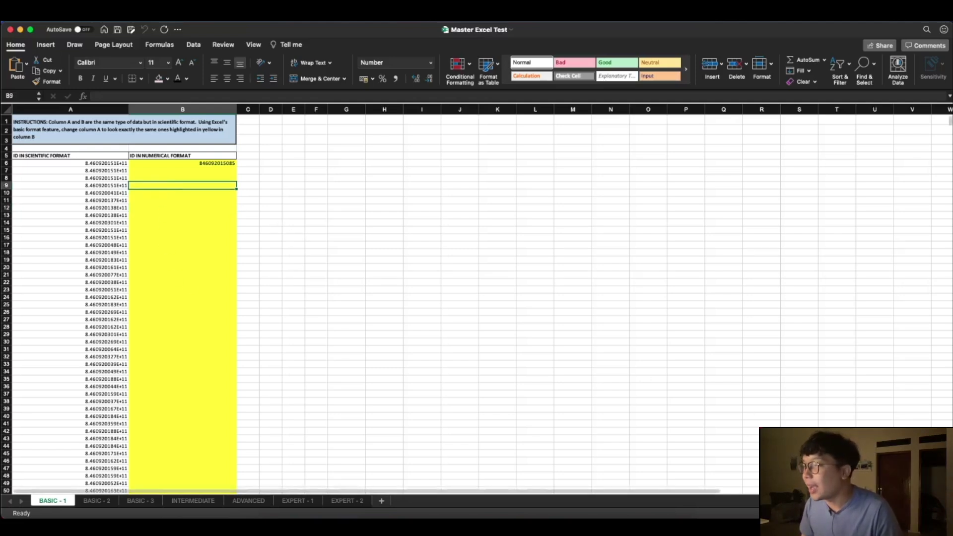
{"action": "scroll", "coordinate": [678, 410], "scroll_direction": "up", "scroll_amount": 3}
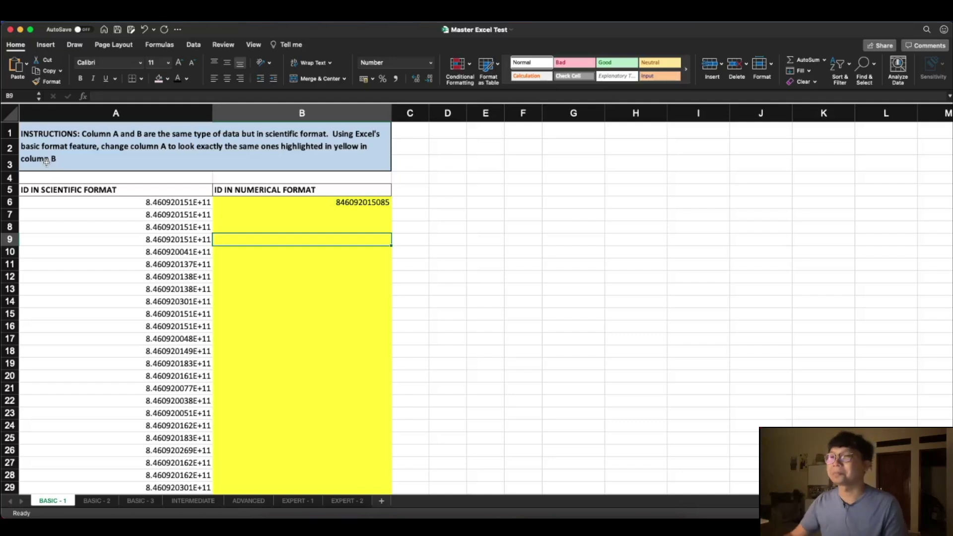
{"action": "left_click", "coordinate": [125, 202]}
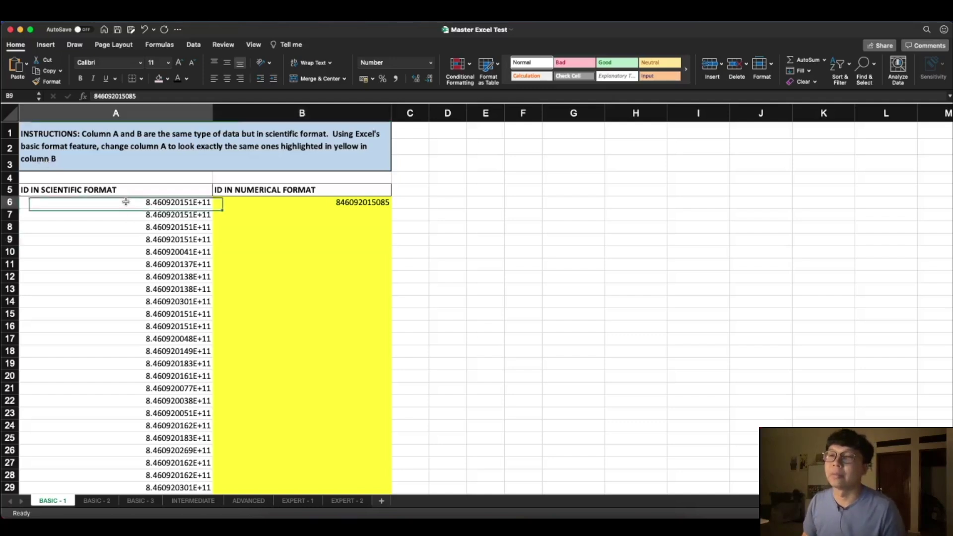
{"action": "left_click", "coordinate": [356, 202]}
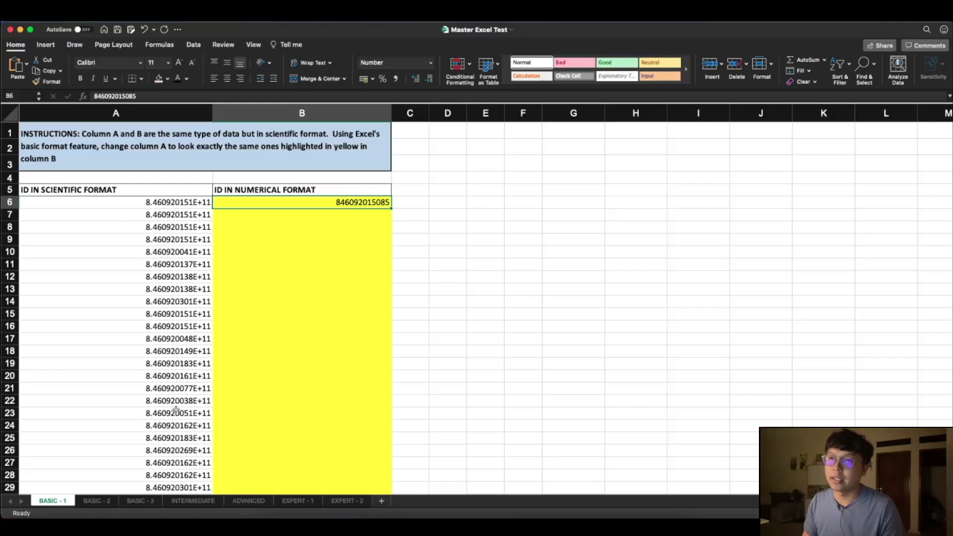
{"action": "left_click", "coordinate": [265, 346]}
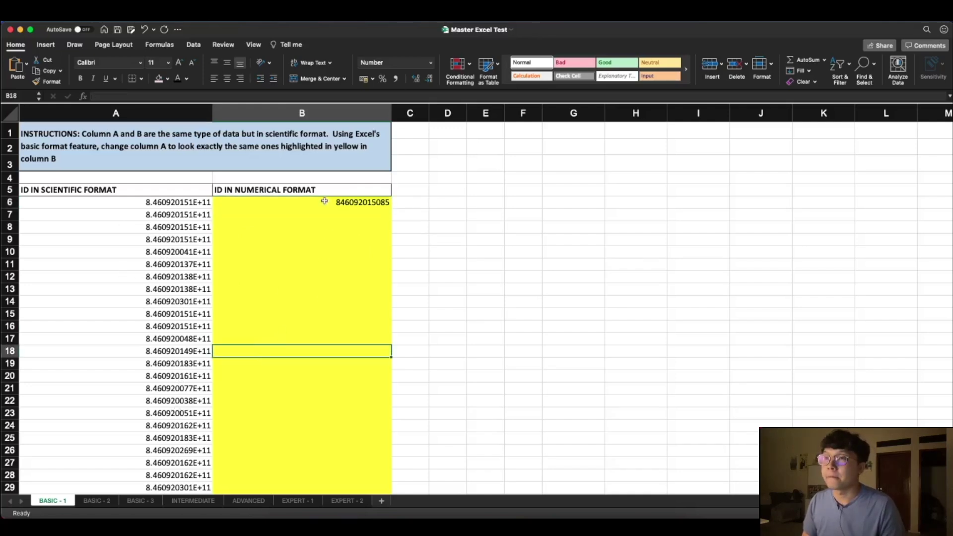
{"action": "left_click", "coordinate": [207, 202]}
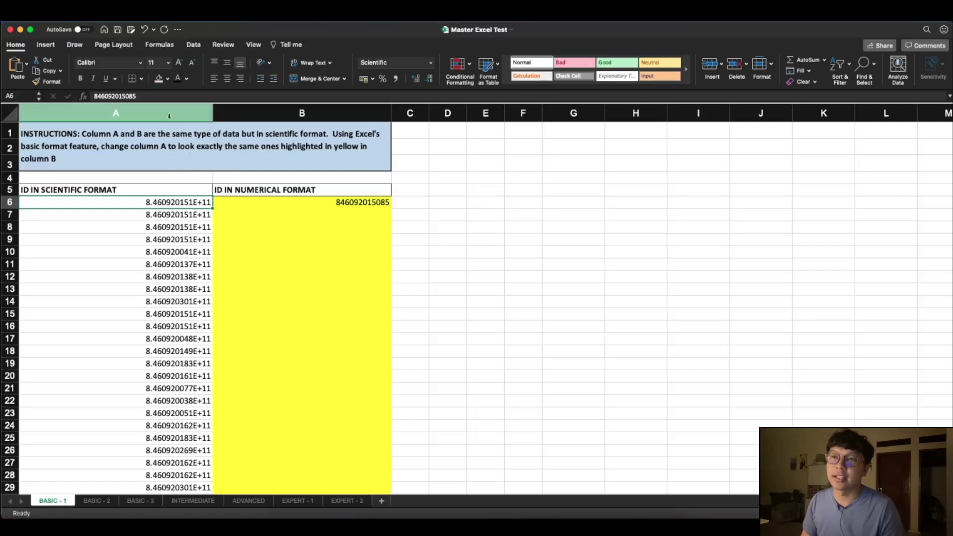
{"action": "scroll", "coordinate": [198, 371], "scroll_direction": "down", "scroll_amount": 10}
{"action": "scroll", "coordinate": [198, 372], "scroll_direction": "up", "scroll_amount": 2}
{"action": "scroll", "coordinate": [197, 372], "scroll_direction": "up", "scroll_amount": 8}
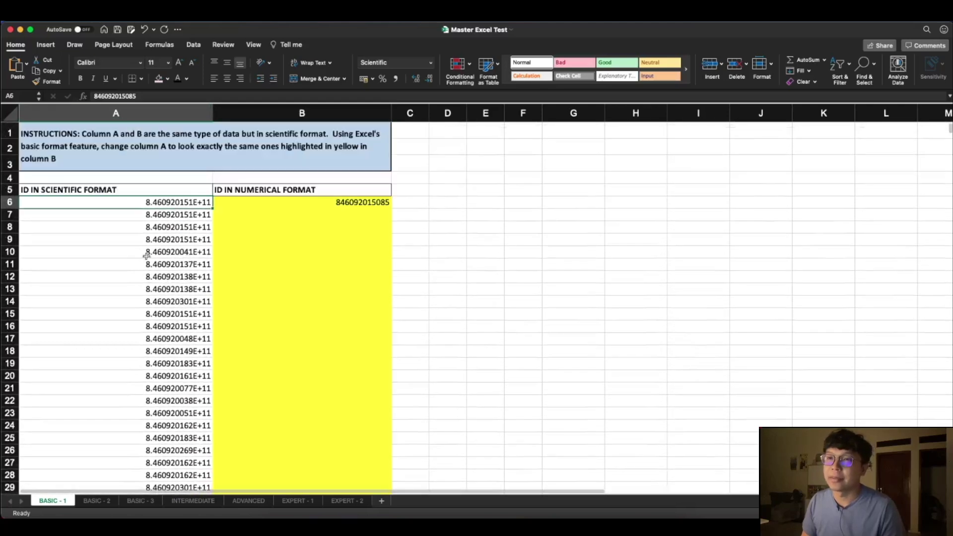
{"action": "mouse_move", "coordinate": [104, 196]}
{"action": "left_mouse_down"}
{"action": "mouse_move", "coordinate": [125, 320]}
{"action": "mouse_move", "coordinate": [217, 453]}
{"action": "left_mouse_up"}
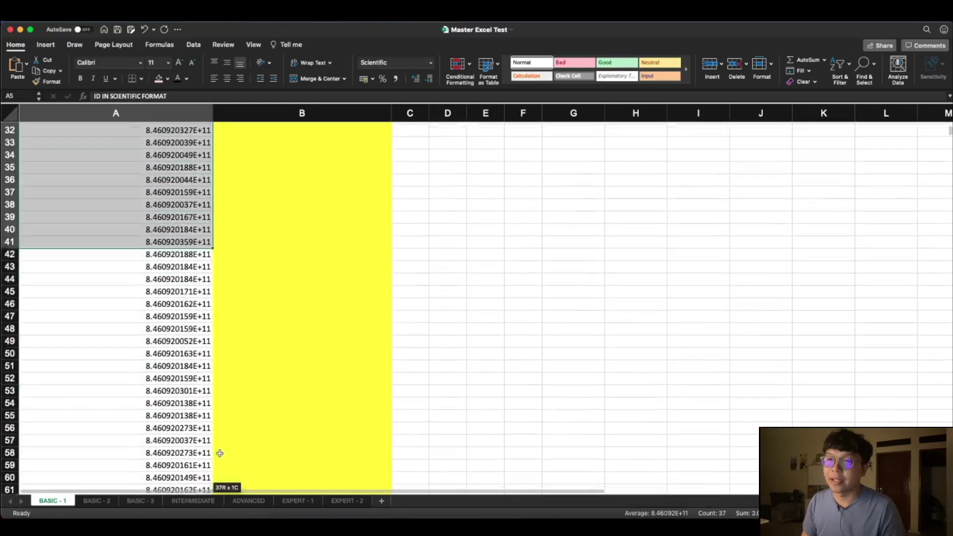
{"action": "scroll", "coordinate": [223, 412], "scroll_direction": "up", "scroll_amount": 10}
- Format all of column A as Number so the IDs display in full
{"action": "left_click", "coordinate": [168, 115]}
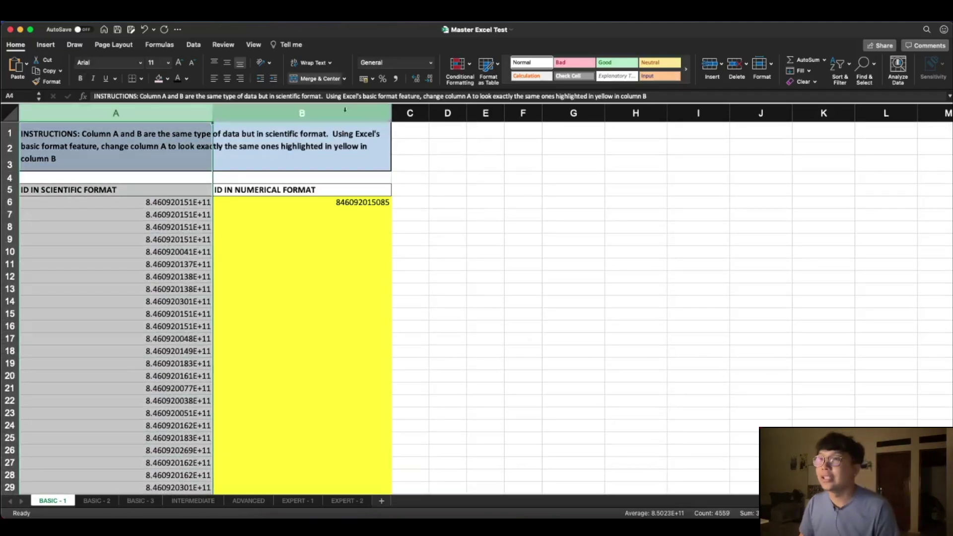
{"action": "left_click", "coordinate": [431, 62]}
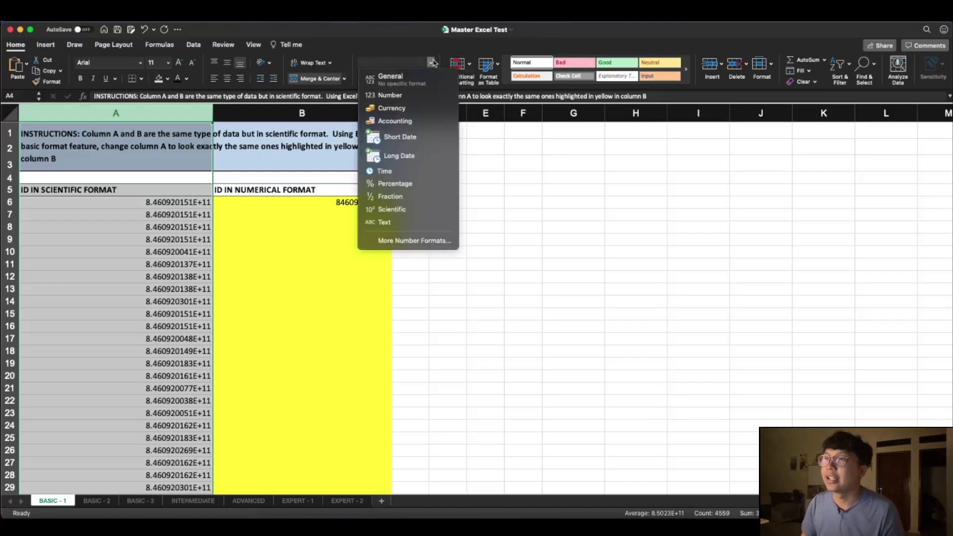
{"action": "left_click", "coordinate": [408, 44]}
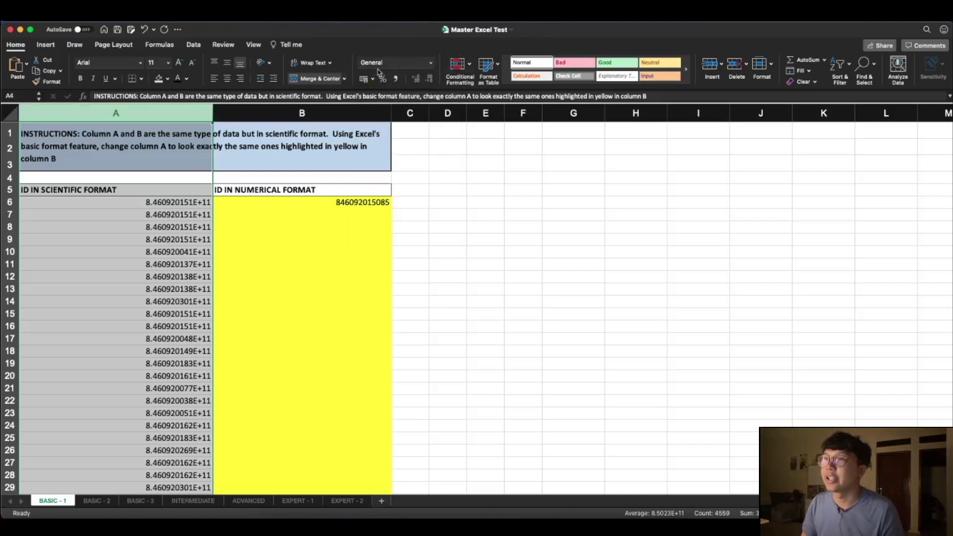
{"action": "left_click", "coordinate": [431, 64]}
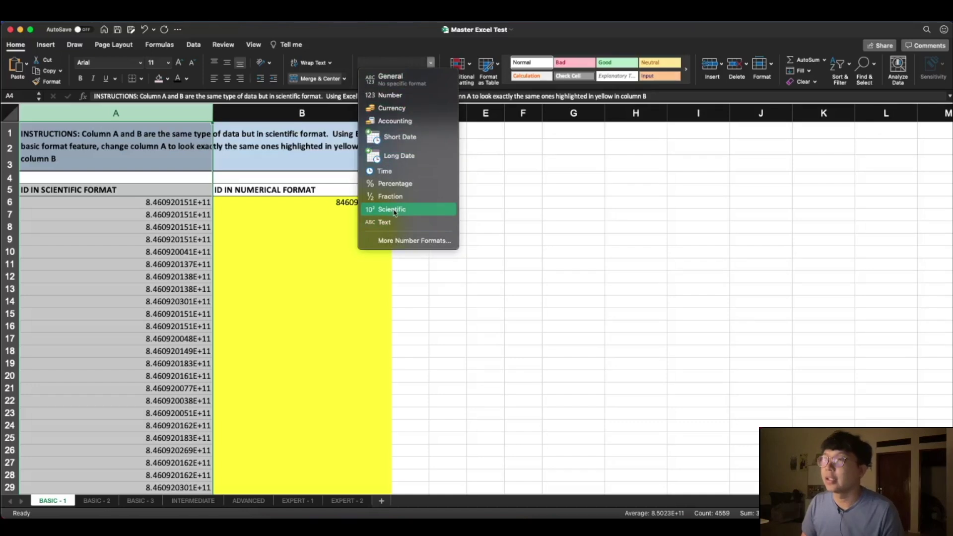
{"action": "left_click", "coordinate": [410, 95]}
{"action": "left_click", "coordinate": [304, 237]}
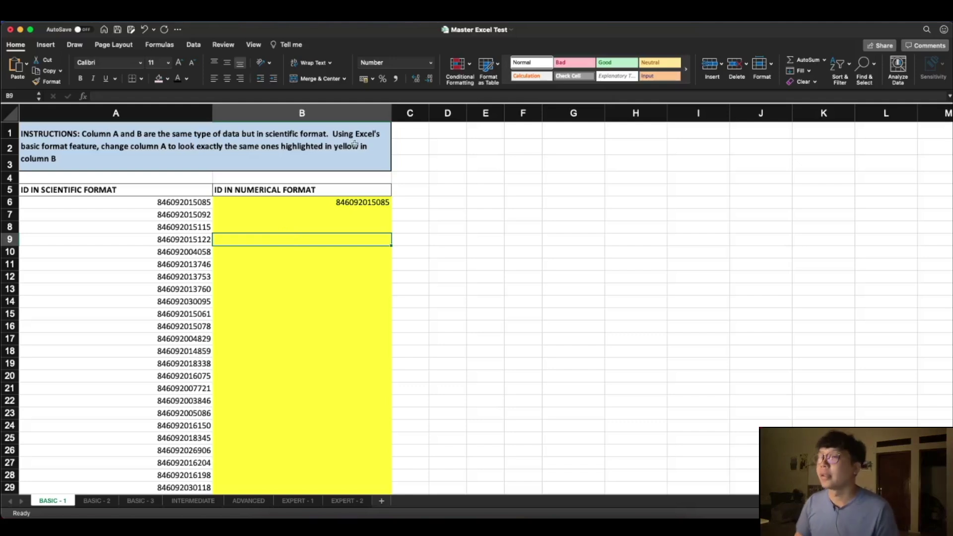
{"action": "left_click", "coordinate": [185, 112]}
{"action": "left_click", "coordinate": [430, 63]}
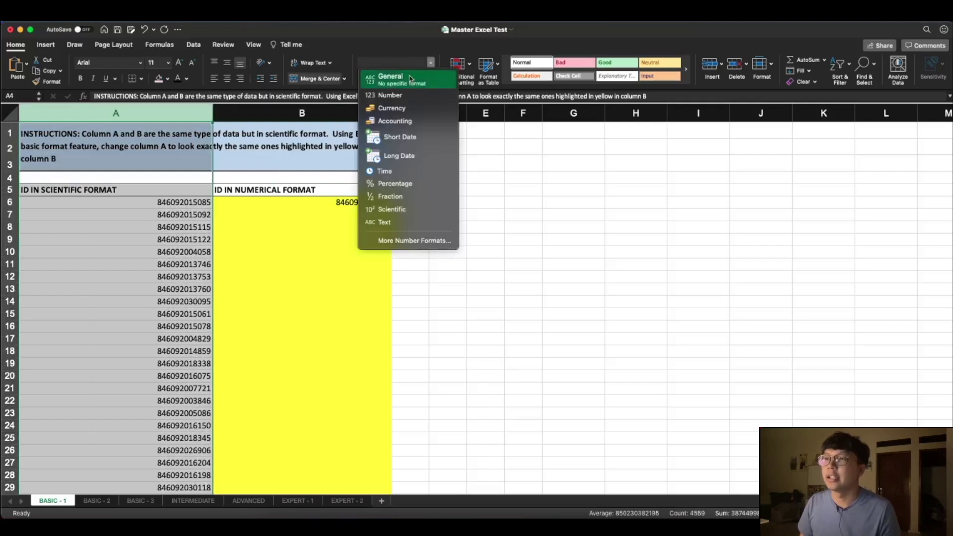
{"action": "left_click", "coordinate": [393, 209]}
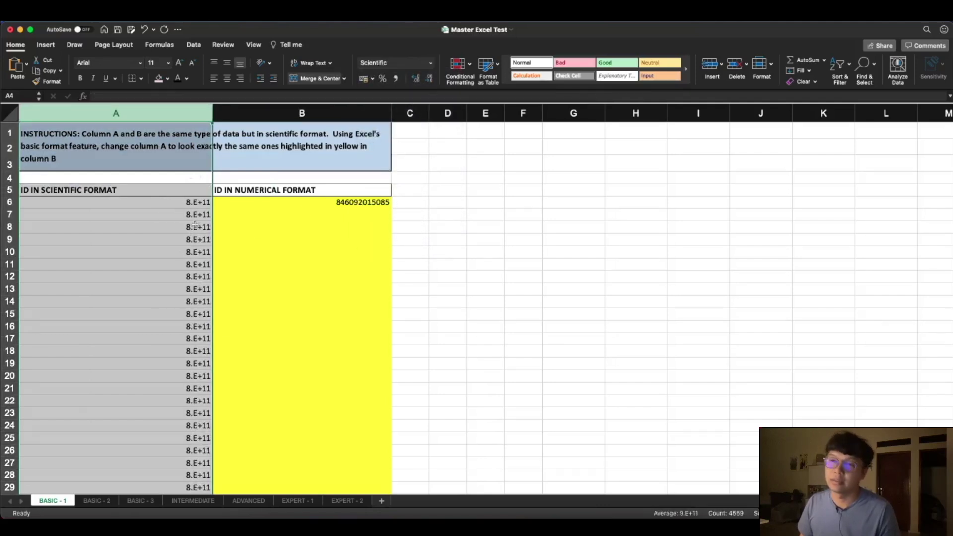
{"action": "left_click", "coordinate": [430, 62]}
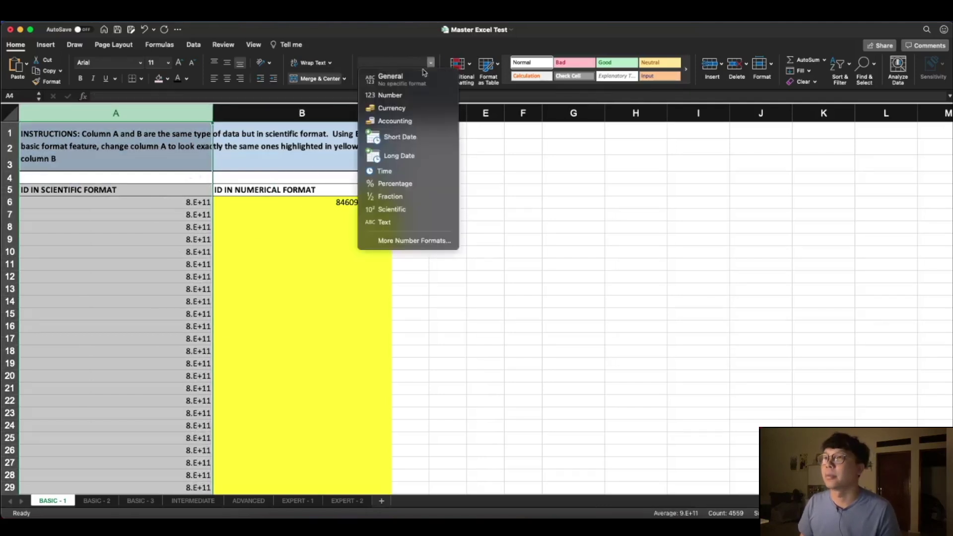
{"action": "left_click", "coordinate": [413, 96]}
{"action": "left_click", "coordinate": [266, 247]}
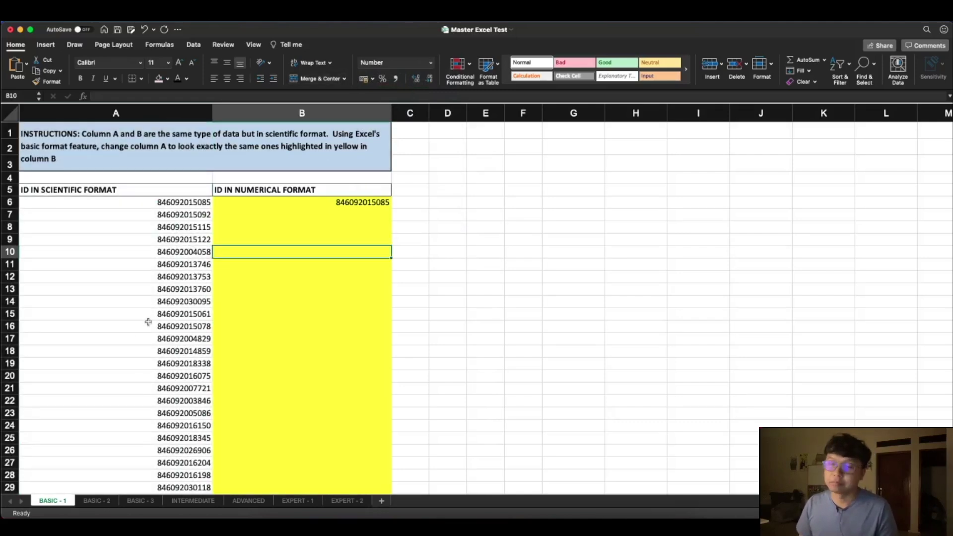
{"action": "left_click", "coordinate": [96, 501]}
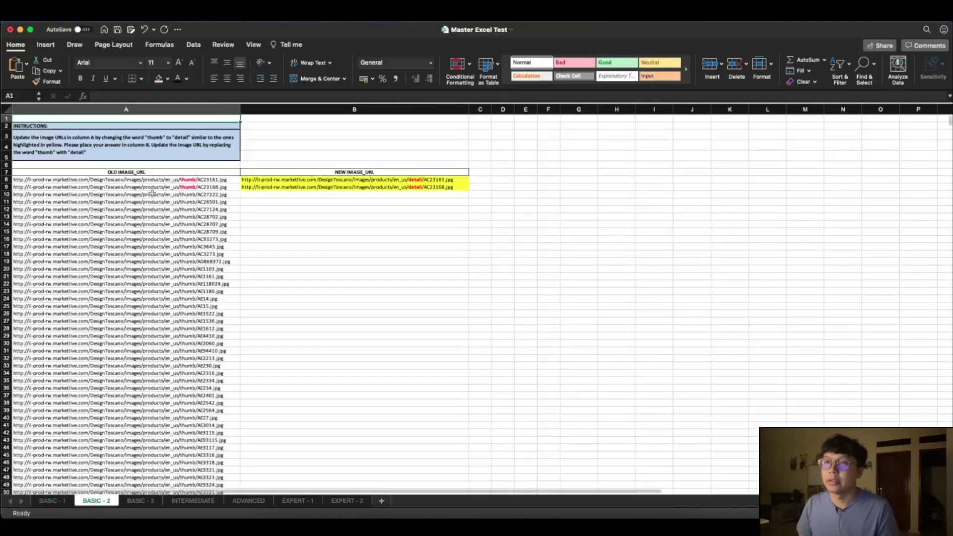
- Read the BASIC - 2 instructions for replacing 'thumb' with 'detail' and inspect the URL in A8
{"action": "scroll", "coordinate": [477, 298], "scroll_direction": "up", "scroll_amount": 5}
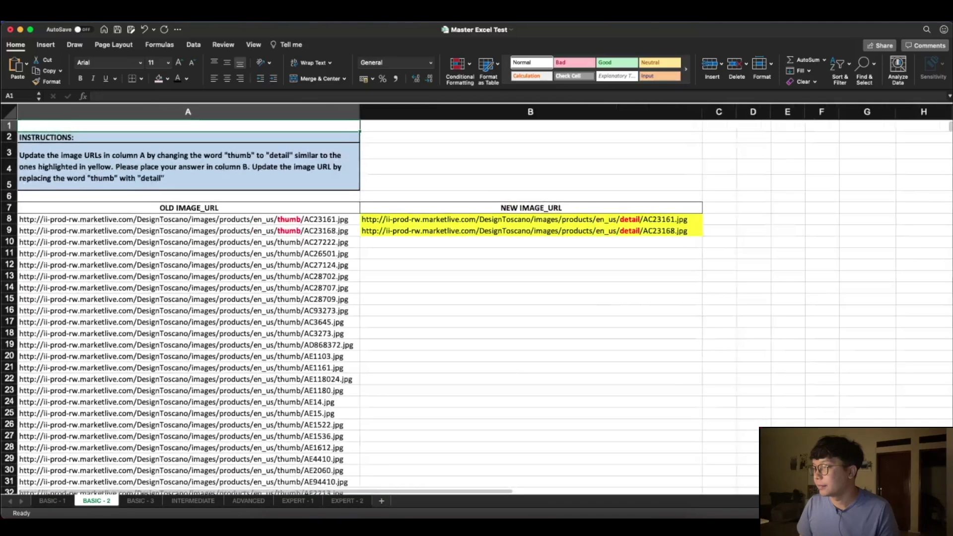
{"action": "left_click", "coordinate": [67, 158]}
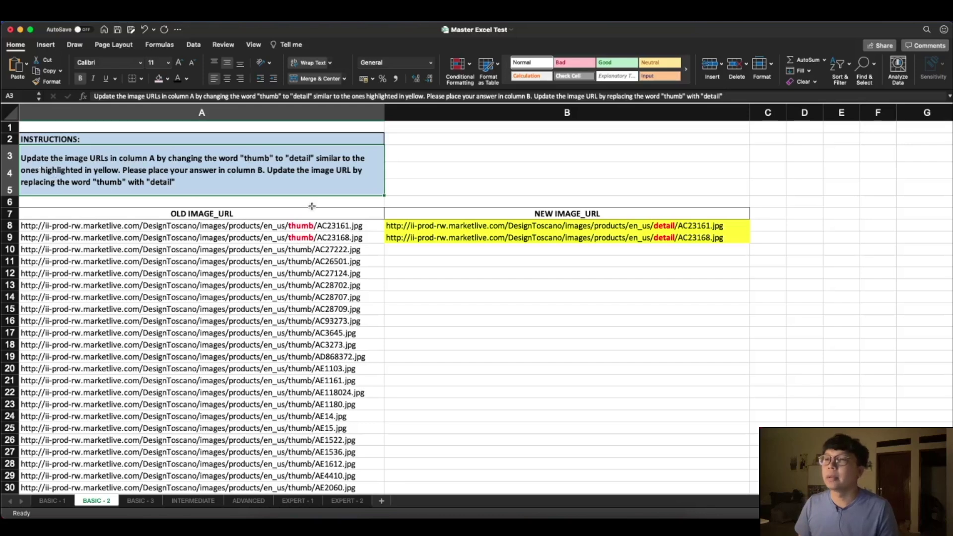
{"action": "left_click", "coordinate": [292, 229]}
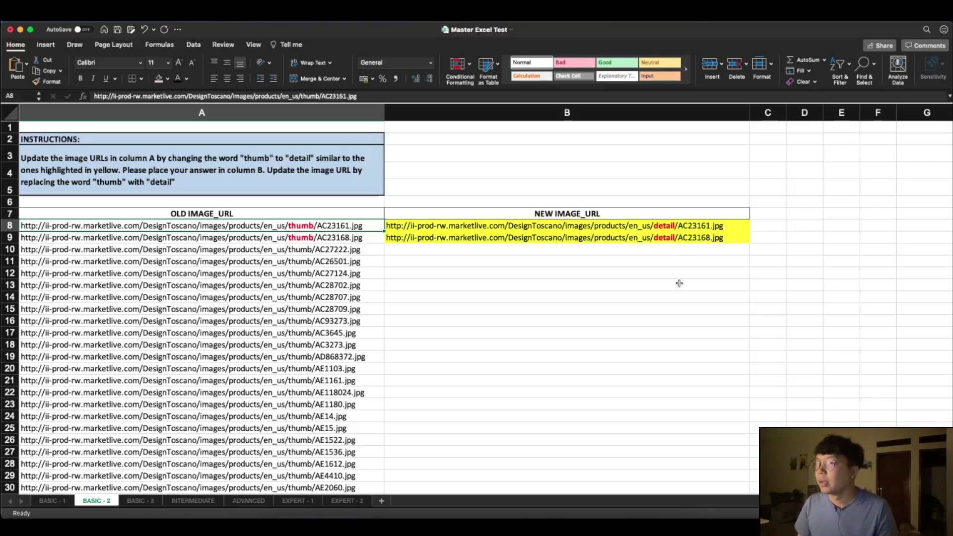
{"action": "scroll", "coordinate": [683, 268], "scroll_direction": "down", "scroll_amount": 5}
{"action": "scroll", "coordinate": [680, 283], "scroll_direction": "down", "scroll_amount": 10}
{"action": "scroll", "coordinate": [677, 279], "scroll_direction": "up", "scroll_amount": 5}
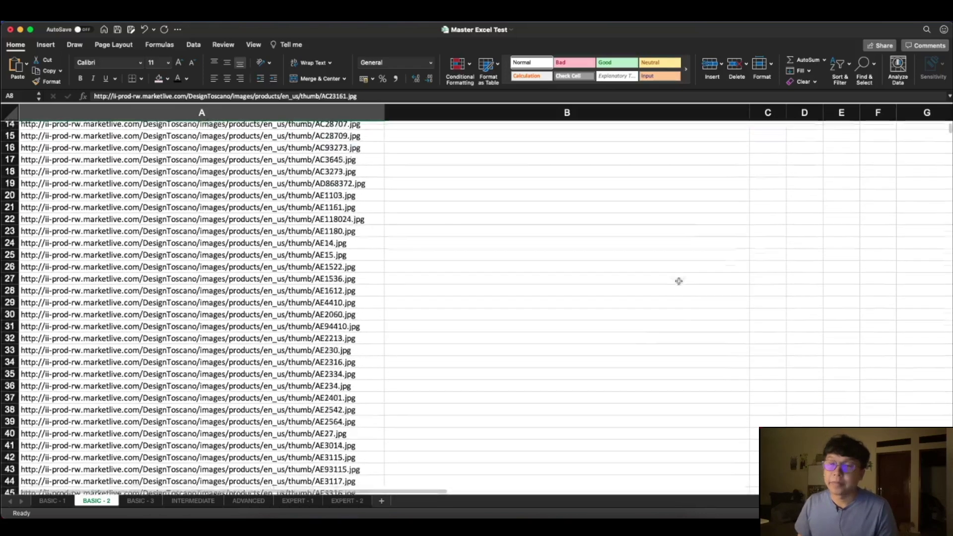
{"action": "scroll", "coordinate": [677, 278], "scroll_direction": "up", "scroll_amount": 10}
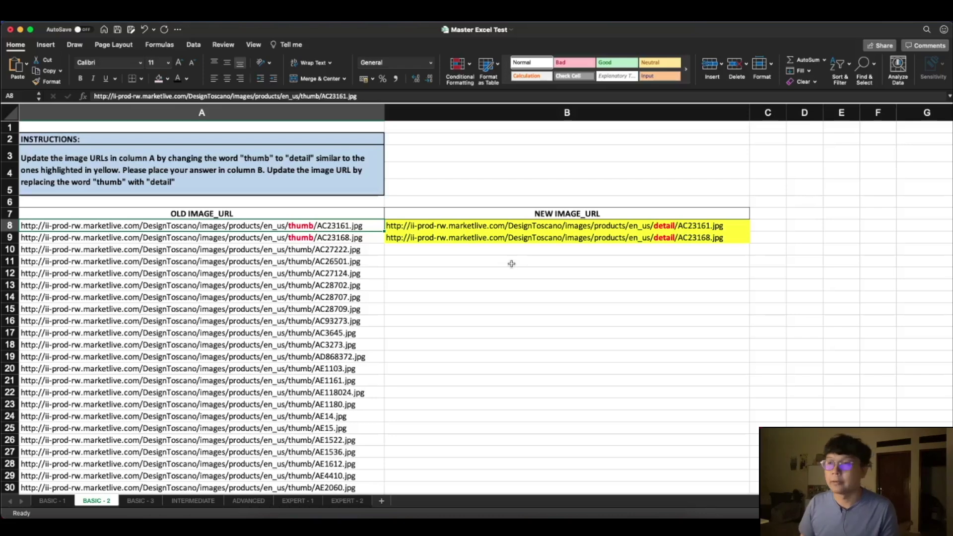
{"action": "scroll", "coordinate": [488, 262], "scroll_direction": "down", "scroll_amount": 5}
{"action": "scroll", "coordinate": [487, 261], "scroll_direction": "up", "scroll_amount": 5}
{"action": "scroll", "coordinate": [487, 262], "scroll_direction": "up", "scroll_amount": 1}
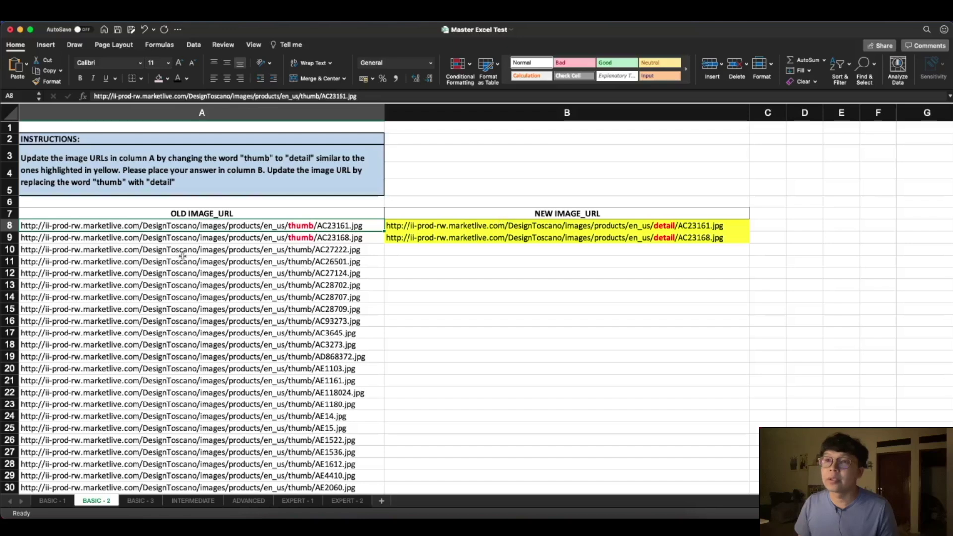
- Select the column A URLs from A10 down to the last row
{"action": "left_click", "coordinate": [246, 249]}
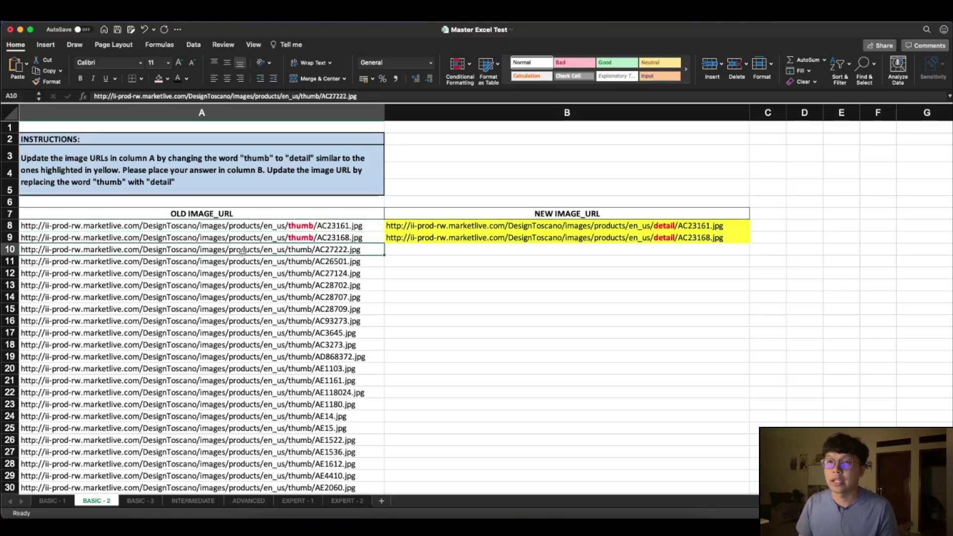
{"action": "left_click", "coordinate": [427, 271]}
{"action": "left_click", "coordinate": [369, 251]}
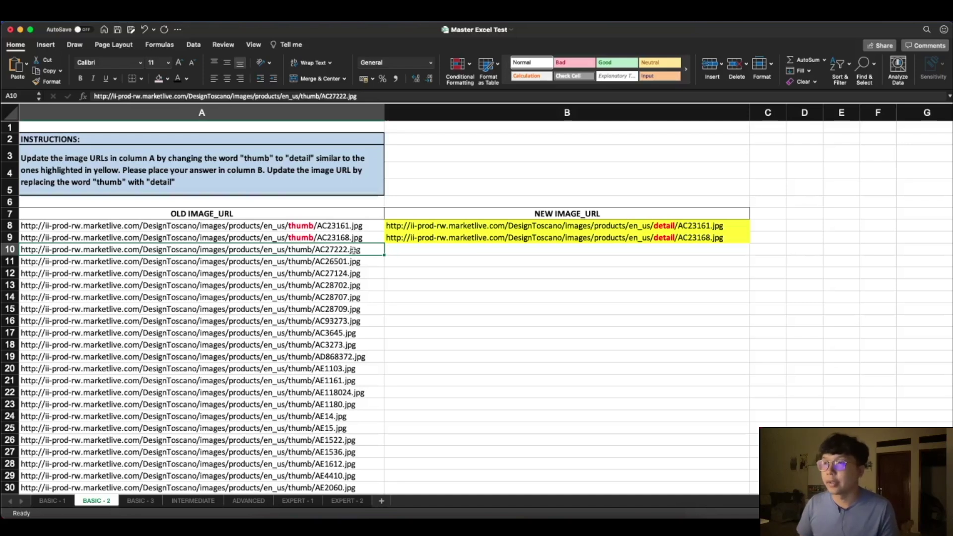
{"action": "key", "text": "ctrl+shift+Down"}
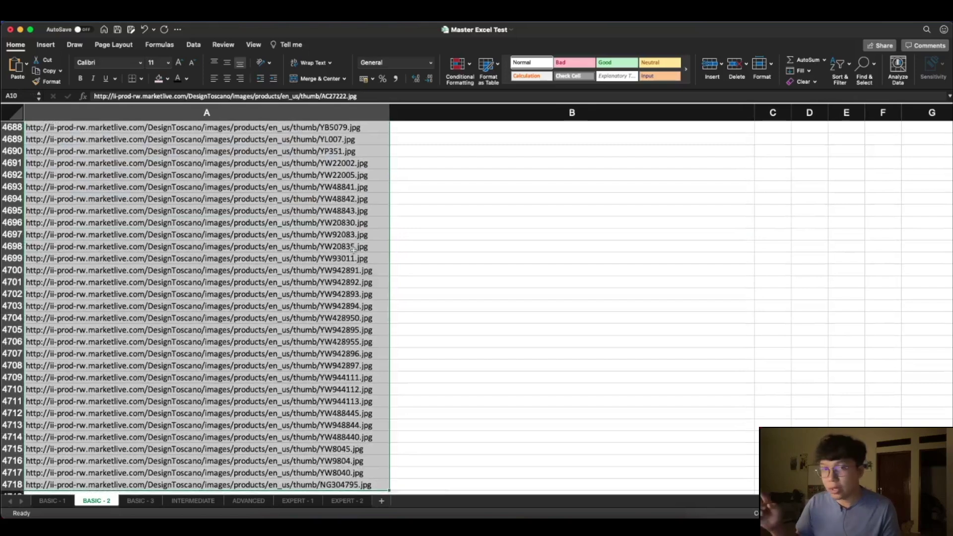
- Copy the selected old image URLs from column A
{"action": "scroll", "coordinate": [302, 197], "scroll_direction": "up", "scroll_amount": 5}
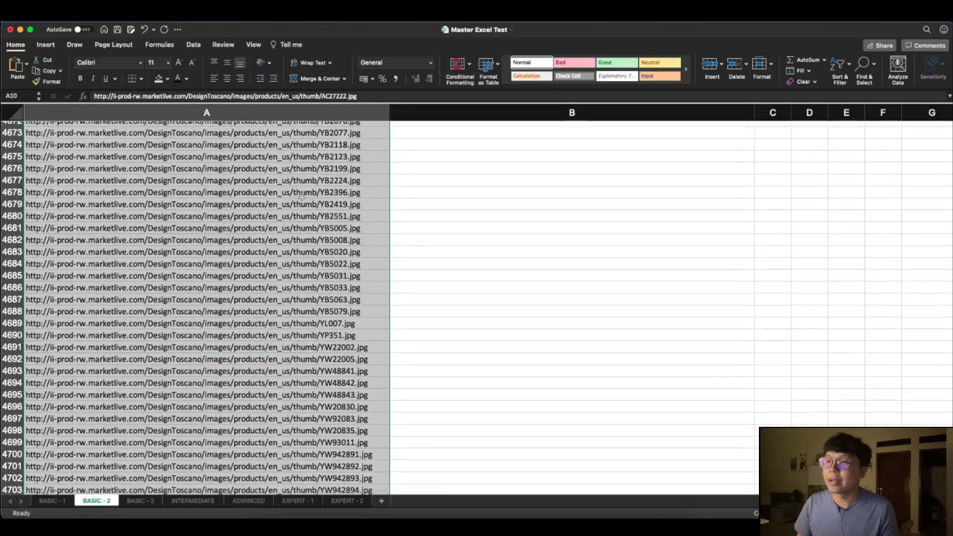
{"action": "scroll", "coordinate": [301, 206], "scroll_direction": "down", "scroll_amount": 4}
{"action": "scroll", "coordinate": [284, 247], "scroll_direction": "down", "scroll_amount": 3}
{"action": "scroll", "coordinate": [283, 247], "scroll_direction": "down", "scroll_amount": 2}
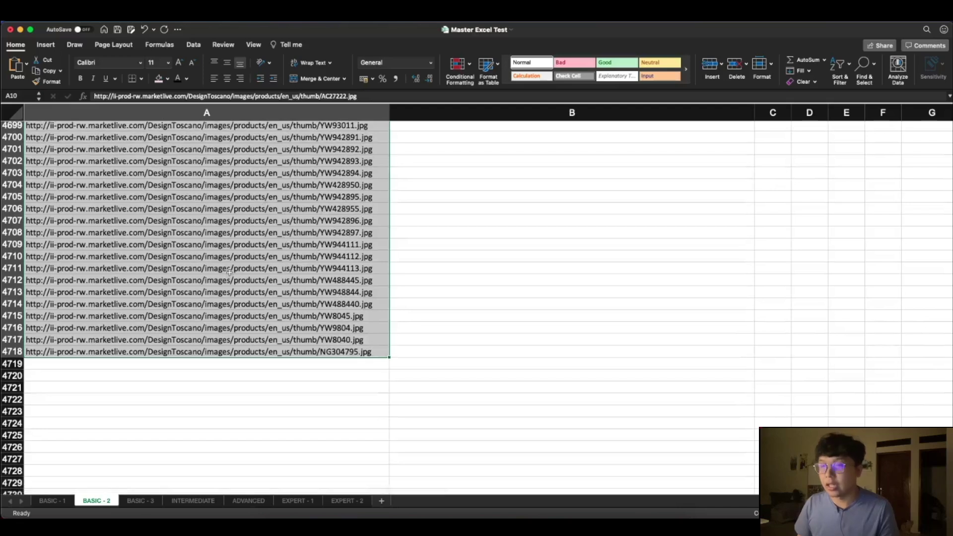
{"action": "key", "text": "super+c"}
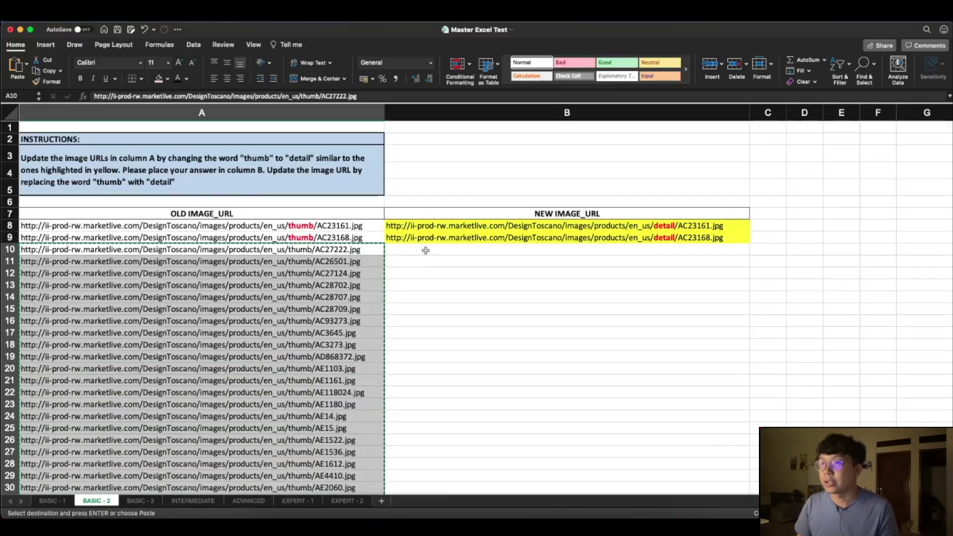
- Paste the copied URLs into column B starting at cell B10
{"action": "right_click", "coordinate": [366, 249]}
{"action": "left_click", "coordinate": [497, 246]}
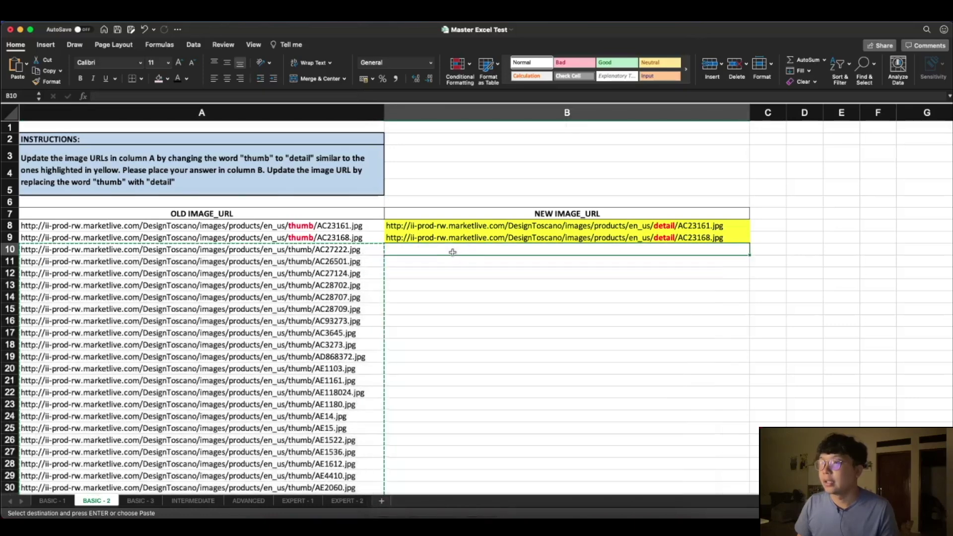
{"action": "key", "text": "super+v"}
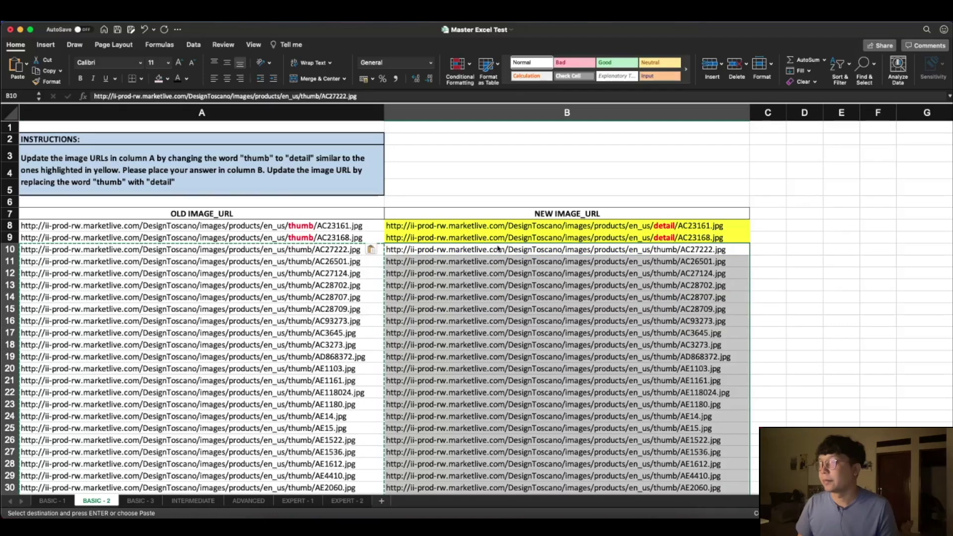
{"action": "scroll", "coordinate": [770, 284], "scroll_direction": "down", "scroll_amount": 10}
{"action": "scroll", "coordinate": [770, 284], "scroll_direction": "down", "scroll_amount": 10}
{"action": "scroll", "coordinate": [771, 284], "scroll_direction": "up", "scroll_amount": 5}
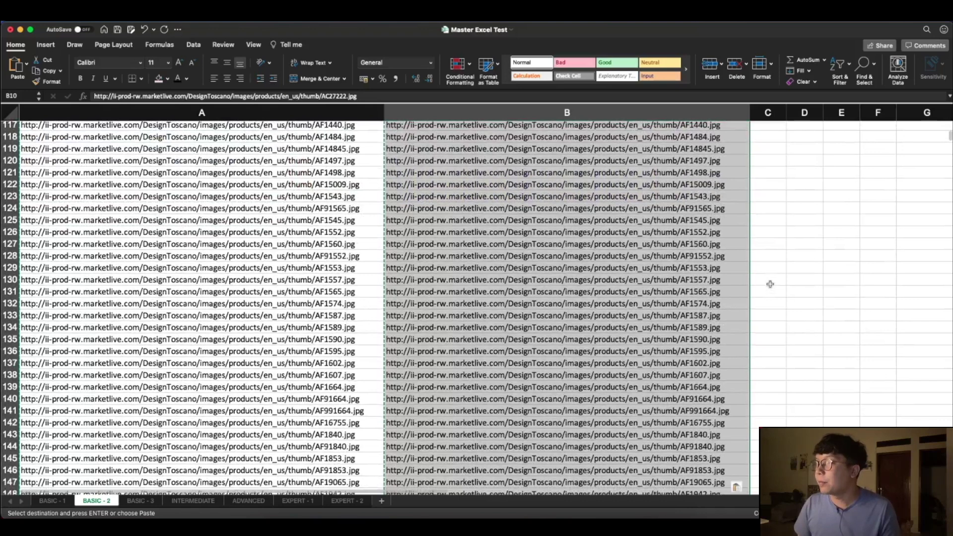
{"action": "scroll", "coordinate": [770, 284], "scroll_direction": "up", "scroll_amount": 15}
{"action": "scroll", "coordinate": [751, 281], "scroll_direction": "up", "scroll_amount": 15}
{"action": "scroll", "coordinate": [750, 281], "scroll_direction": "up", "scroll_amount": 4}
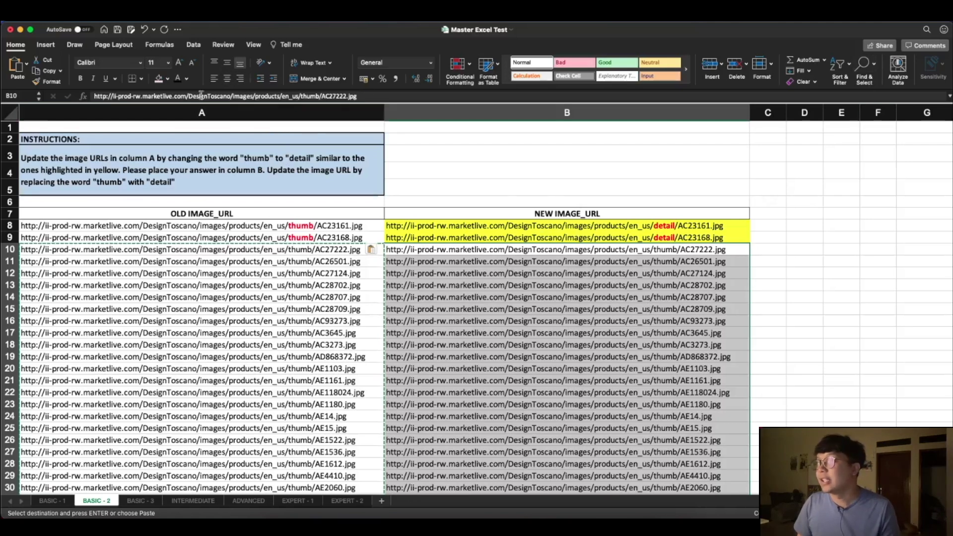
{"action": "left_click", "coordinate": [875, 65]}
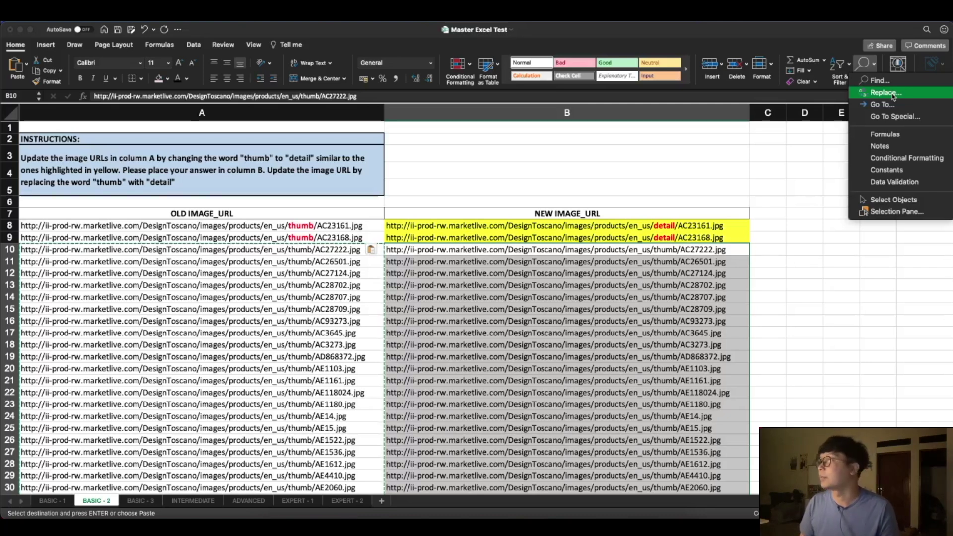
- Replace all occurrences of 'thumb' with 'detail' across the URLs (4709 replacements)
{"action": "left_click", "coordinate": [893, 94]}
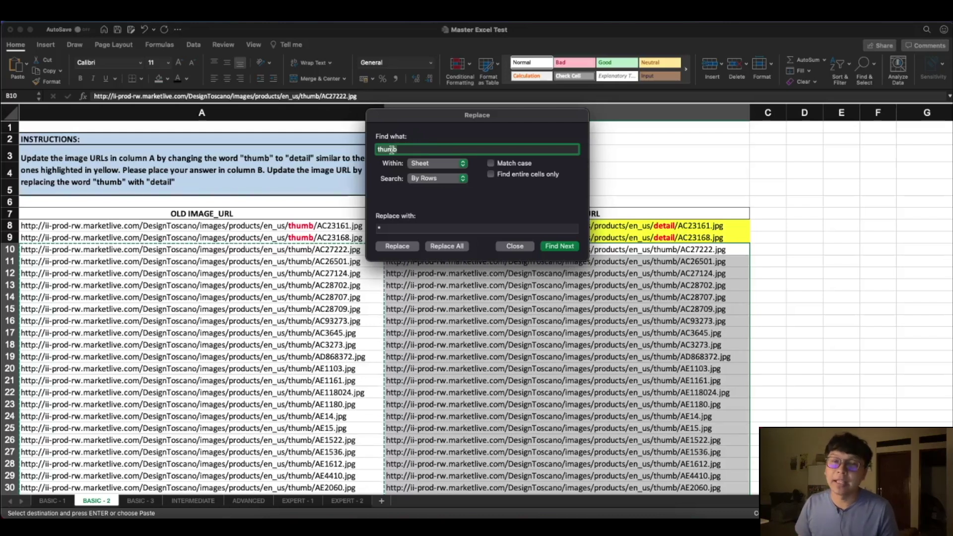
{"action": "left_click_drag", "start_coordinate": [447, 115], "coordinate": [326, 107]}
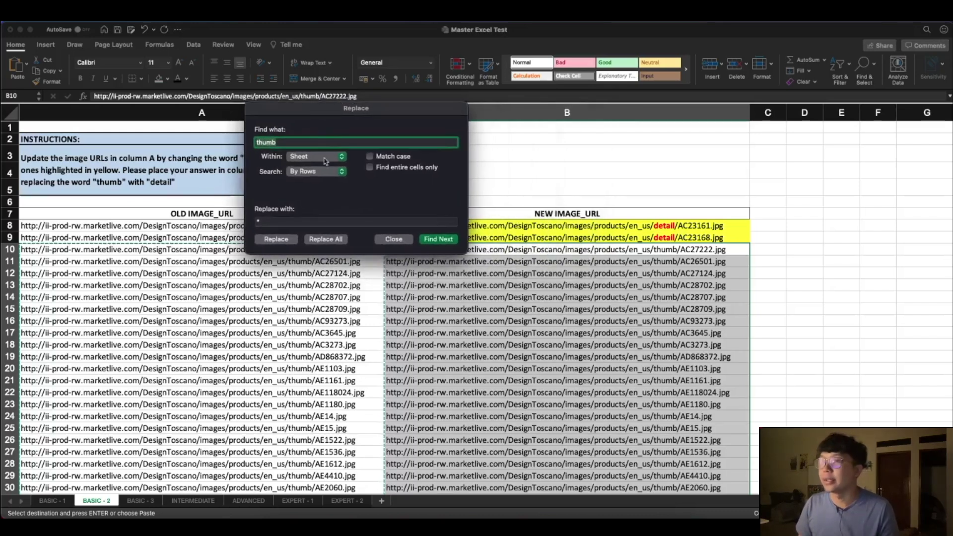
{"action": "double_click", "coordinate": [268, 142]}
{"action": "type", "text": "thumb"}
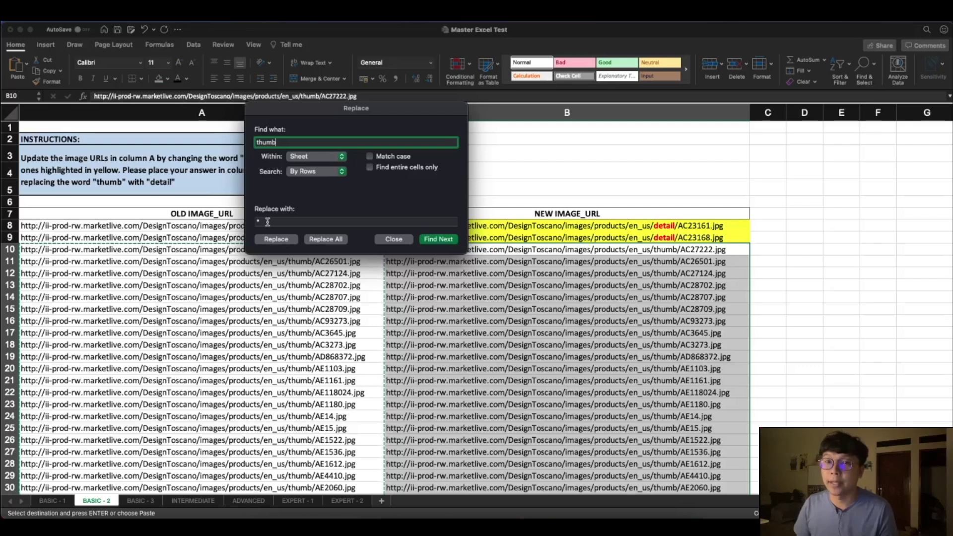
{"action": "left_click", "coordinate": [267, 222]}
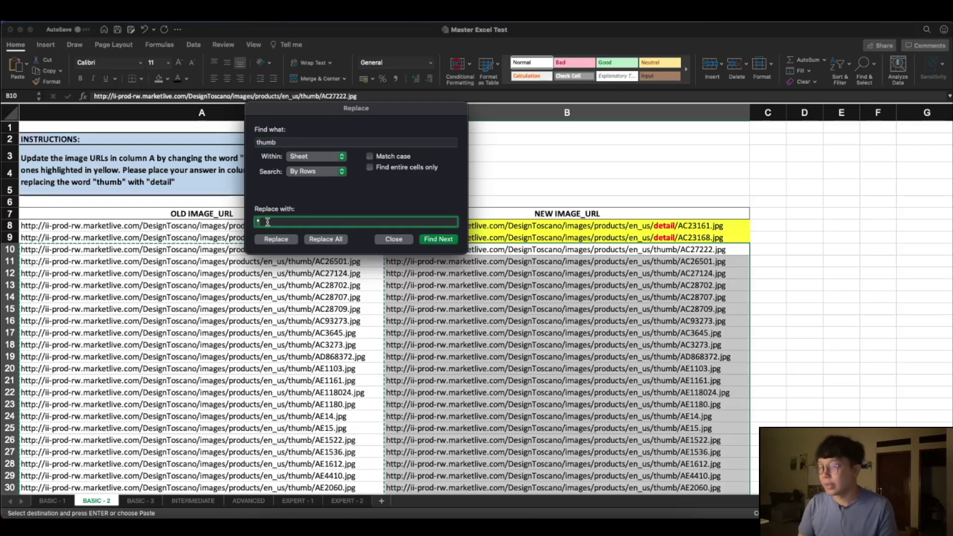
{"action": "type", "text": "detail"}
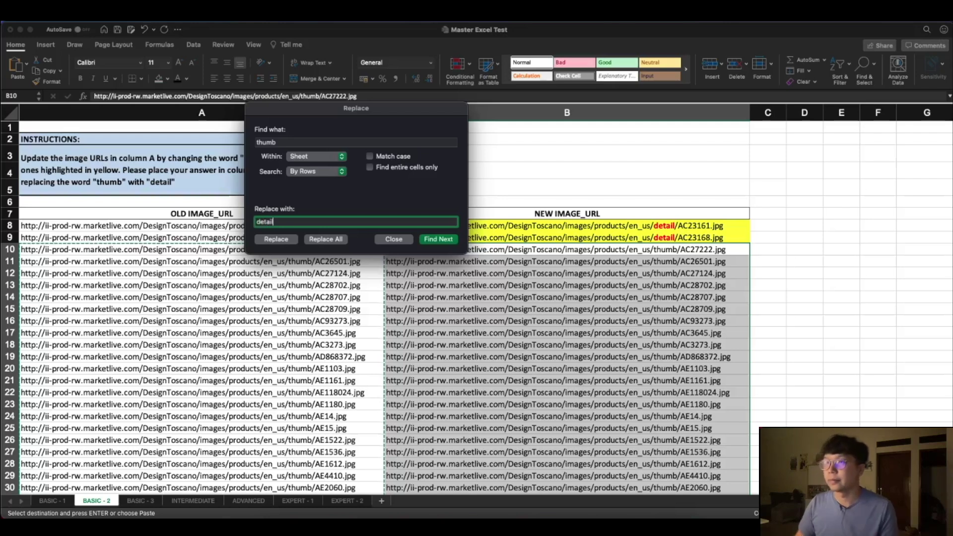
{"action": "left_click", "coordinate": [326, 239]}
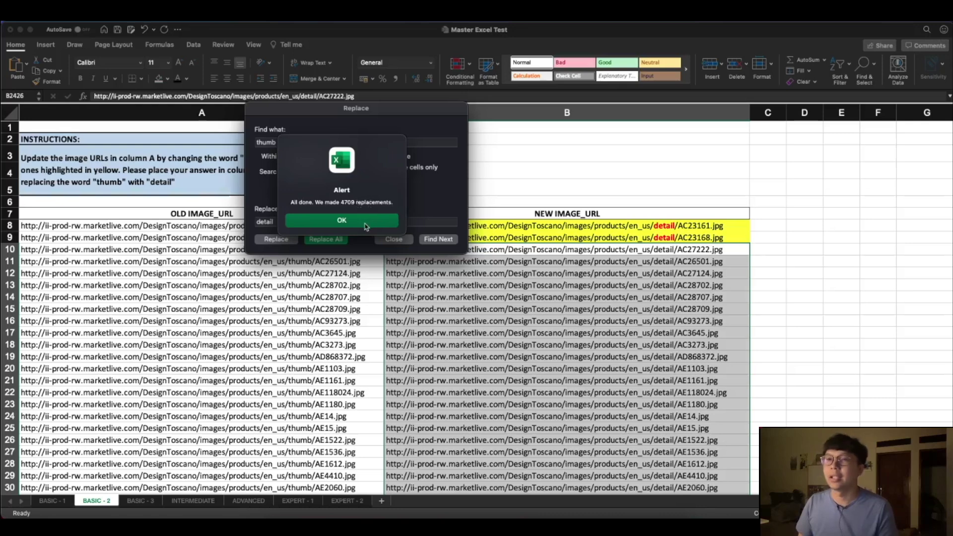
{"action": "left_click", "coordinate": [366, 222]}
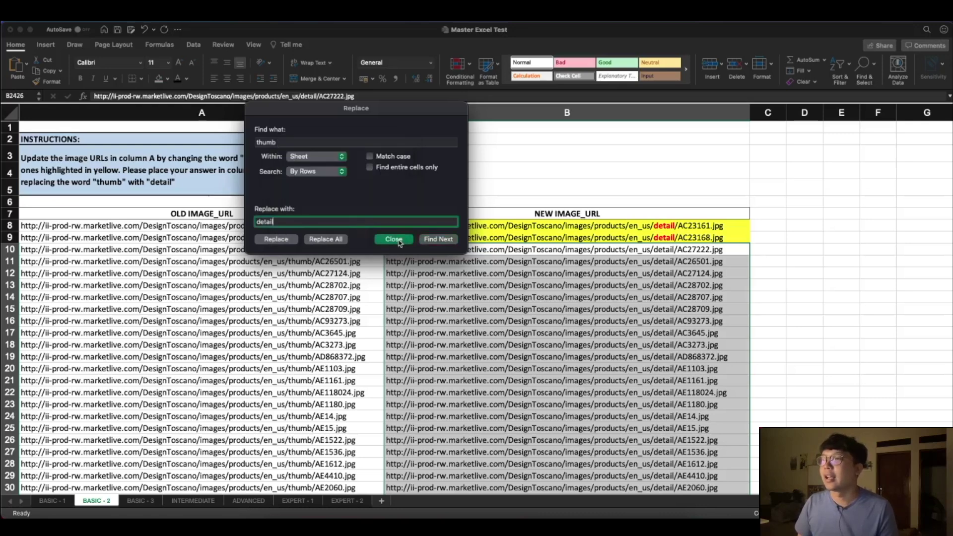
{"action": "left_click", "coordinate": [394, 239]}
- Check the updated column B URLs and move to the BASIC-3 sheet
{"action": "scroll", "coordinate": [704, 361], "scroll_direction": "down", "scroll_amount": 10}
{"action": "scroll", "coordinate": [703, 361], "scroll_direction": "down", "scroll_amount": 10}
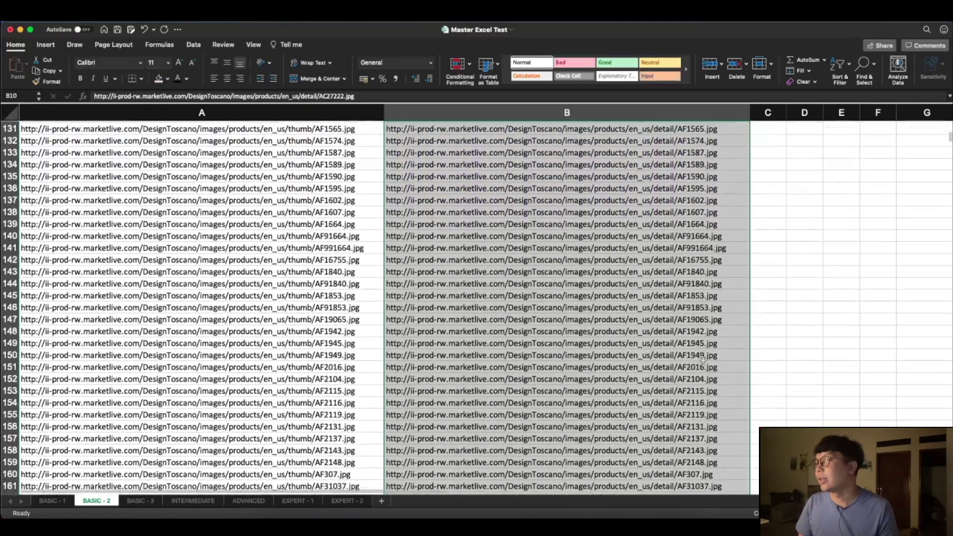
{"action": "scroll", "coordinate": [703, 361], "scroll_direction": "up", "scroll_amount": 15}
{"action": "scroll", "coordinate": [703, 361], "scroll_direction": "up", "scroll_amount": 15}
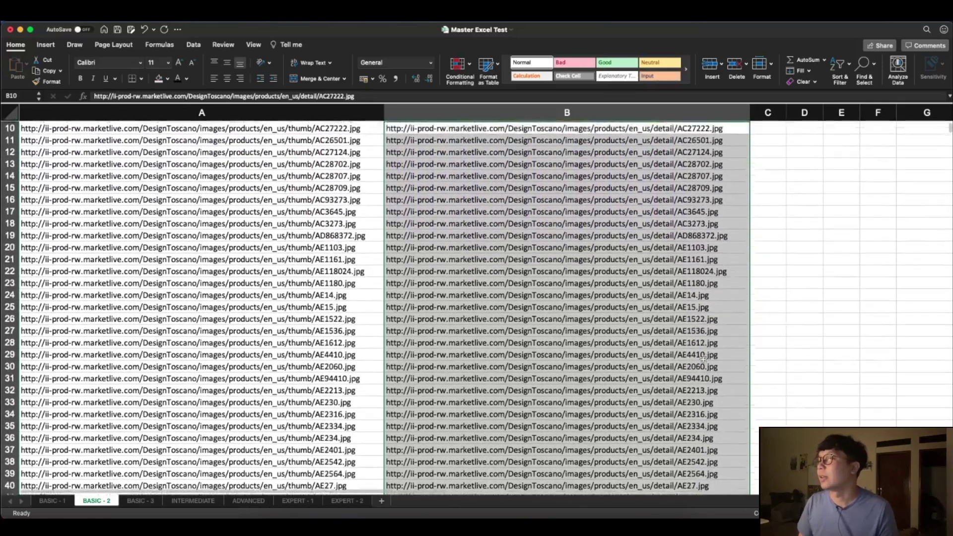
{"action": "scroll", "coordinate": [703, 359], "scroll_direction": "up", "scroll_amount": 3}
{"action": "left_click", "coordinate": [666, 257]}
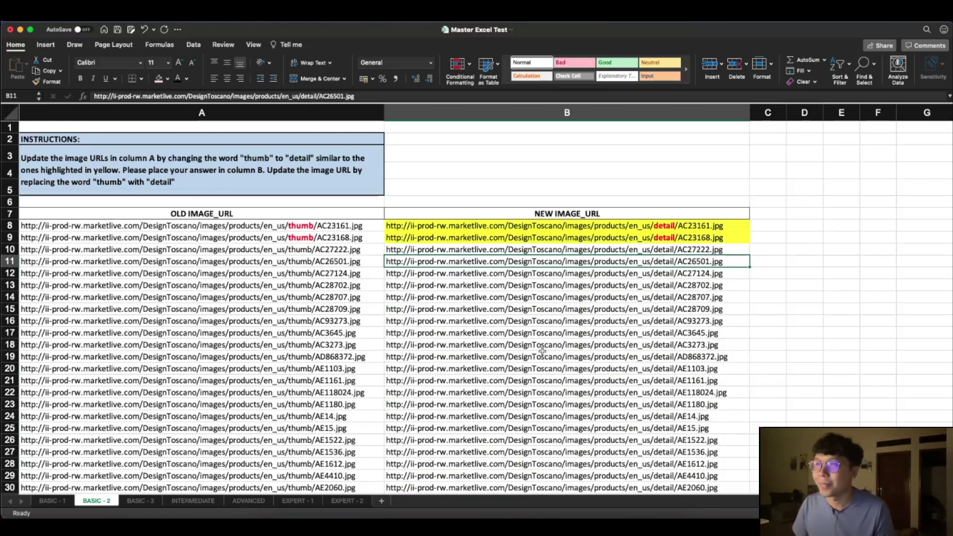
{"action": "scroll", "coordinate": [533, 350], "scroll_direction": "down", "scroll_amount": 6}
{"action": "scroll", "coordinate": [534, 350], "scroll_direction": "up", "scroll_amount": 6}
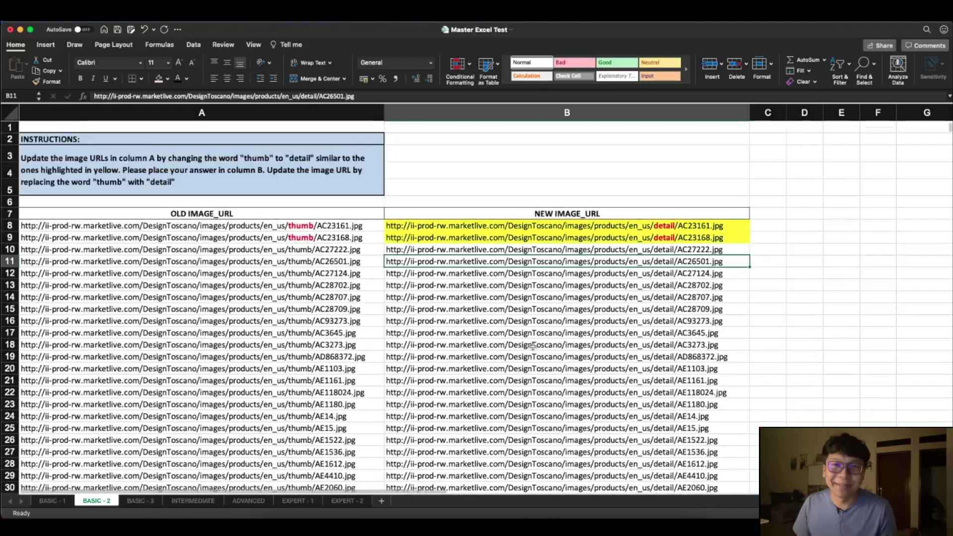
{"action": "left_click", "coordinate": [140, 501]}
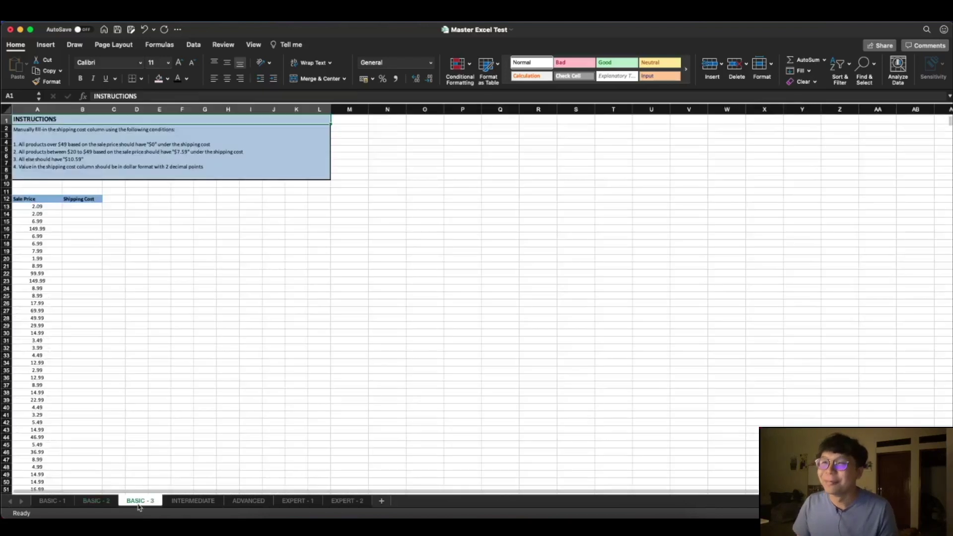
{"action": "left_click", "coordinate": [181, 290]}
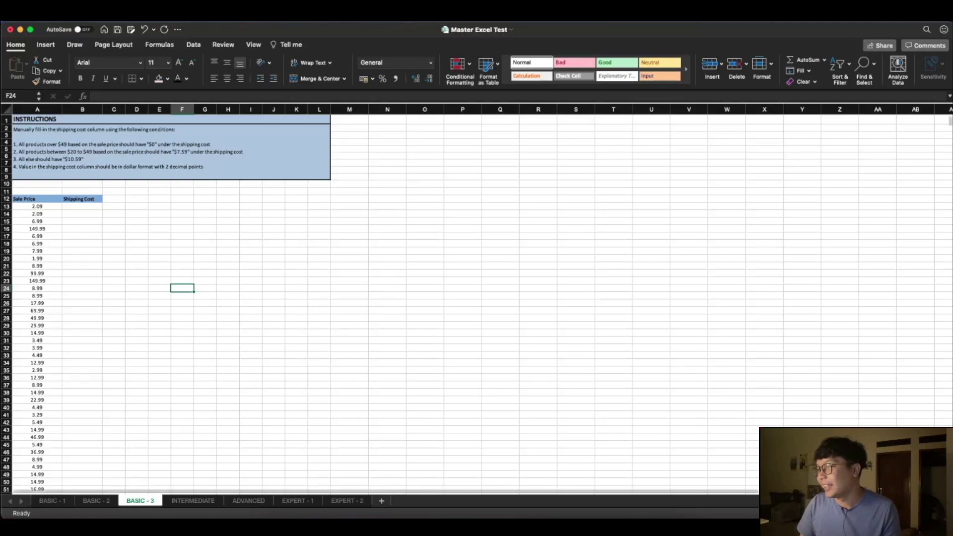
{"action": "scroll", "coordinate": [662, 422], "scroll_direction": "up", "scroll_amount": 5}
{"action": "left_click", "coordinate": [255, 356]}
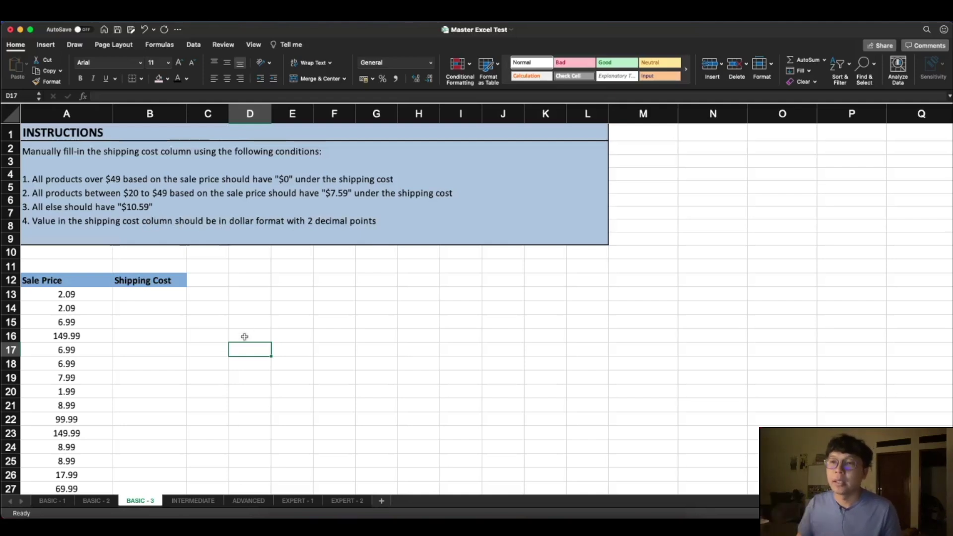
{"action": "left_click", "coordinate": [143, 295]}
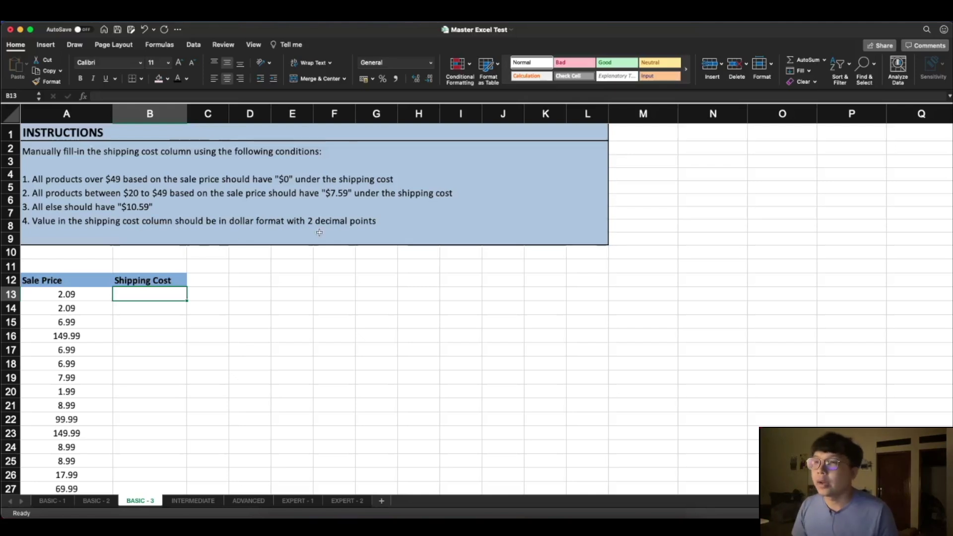
- Enter the first two rate rows in G11:H12: >49 costs 0 and 20-49 costs 7.59
{"action": "left_click", "coordinate": [388, 266]}
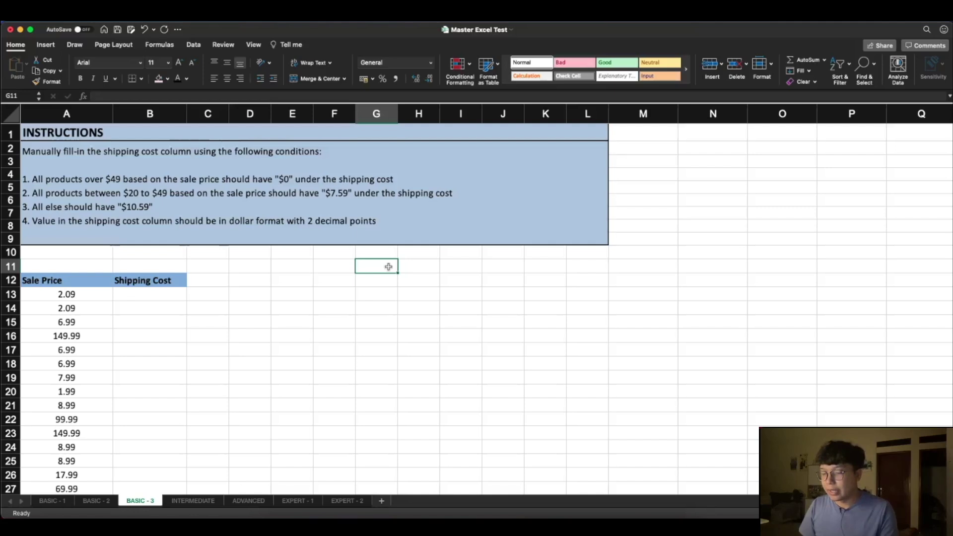
{"action": "type", "text": ">"}
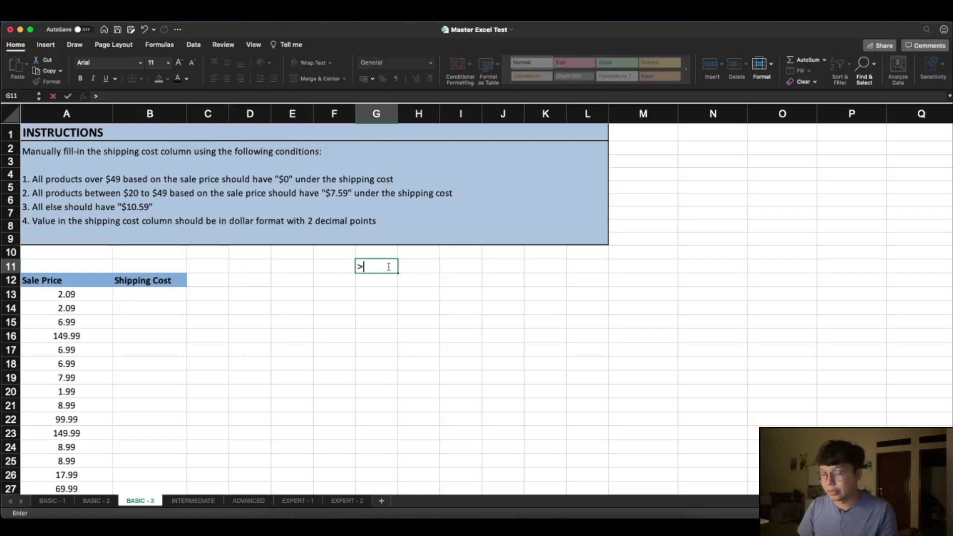
{"action": "type", "text": "4"}
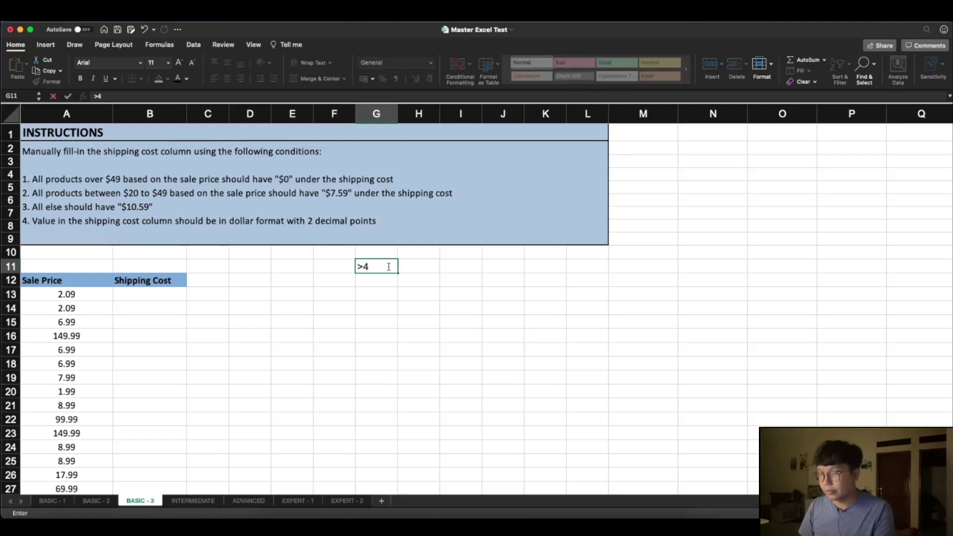
{"action": "type", "text": "9"}
{"action": "key", "text": "Tab"}
{"action": "type", "text": "0"}
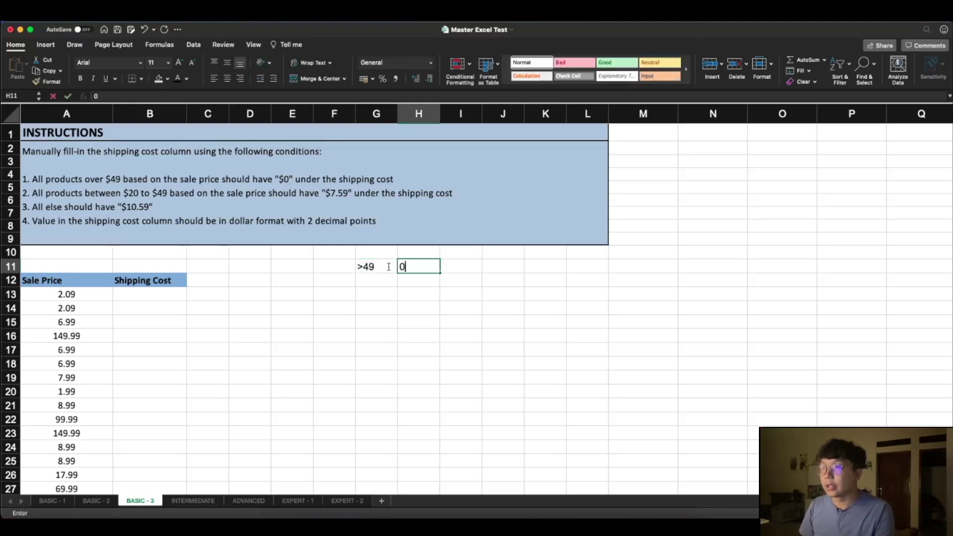
{"action": "key", "text": "Return"}
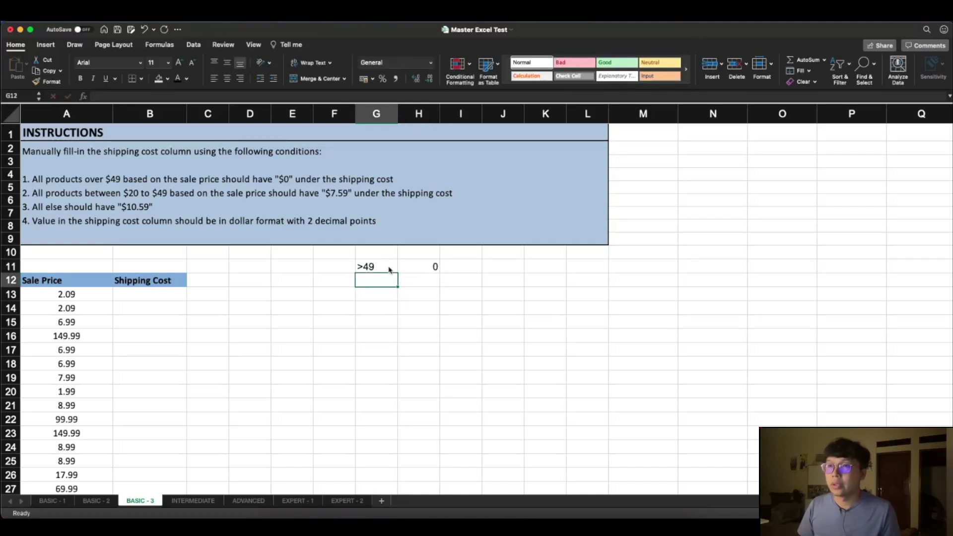
{"action": "type", "text": "20"}
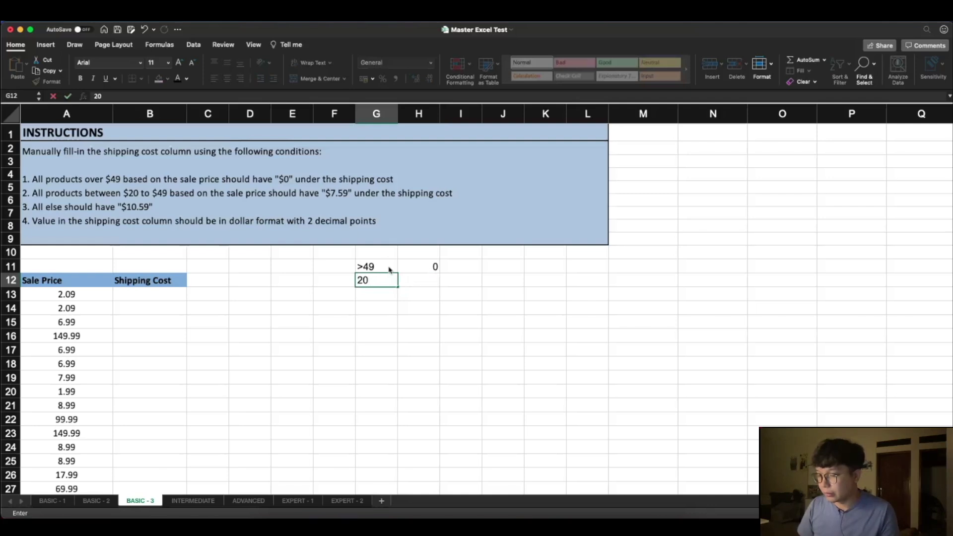
{"action": "type", "text": "-4"}
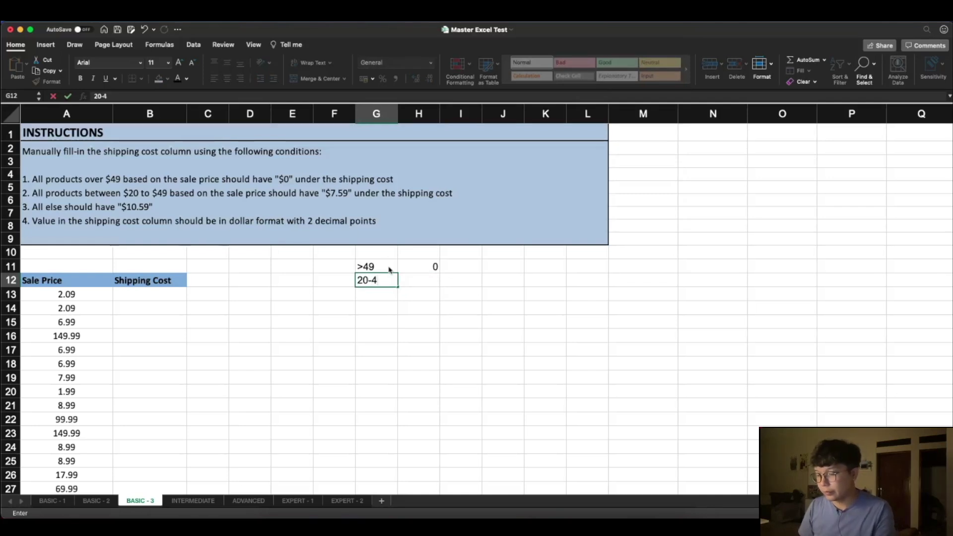
{"action": "type", "text": "9"}
{"action": "key", "text": "Tab"}
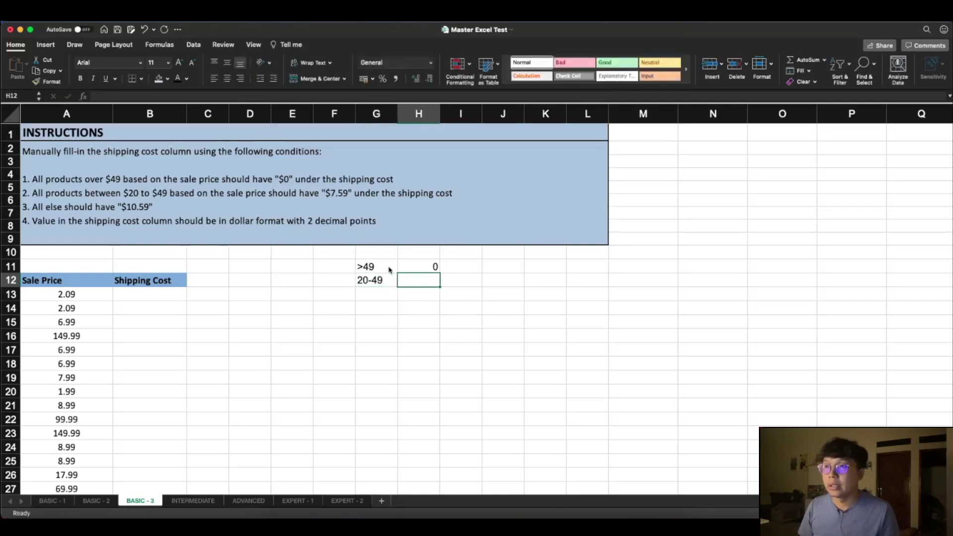
{"action": "type", "text": "7"}
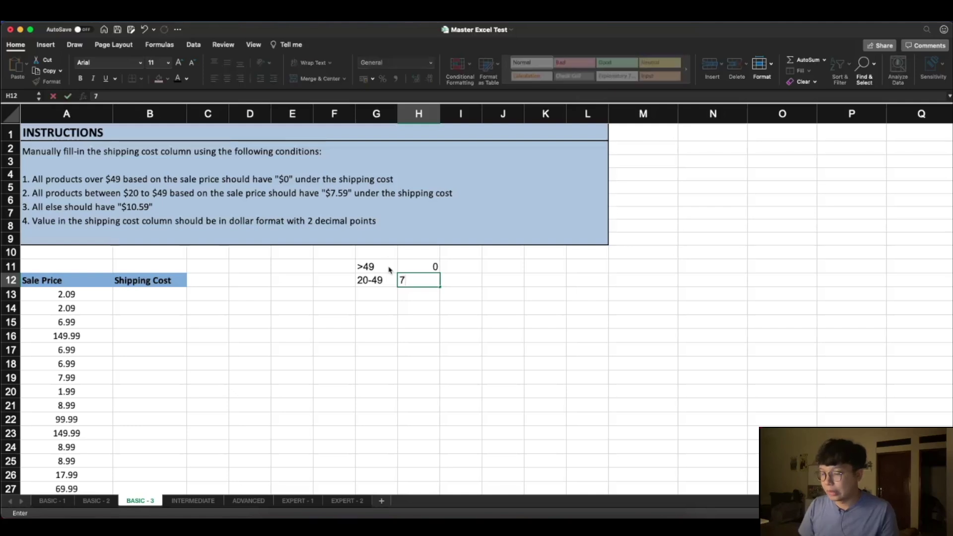
{"action": "type", "text": ".59"}
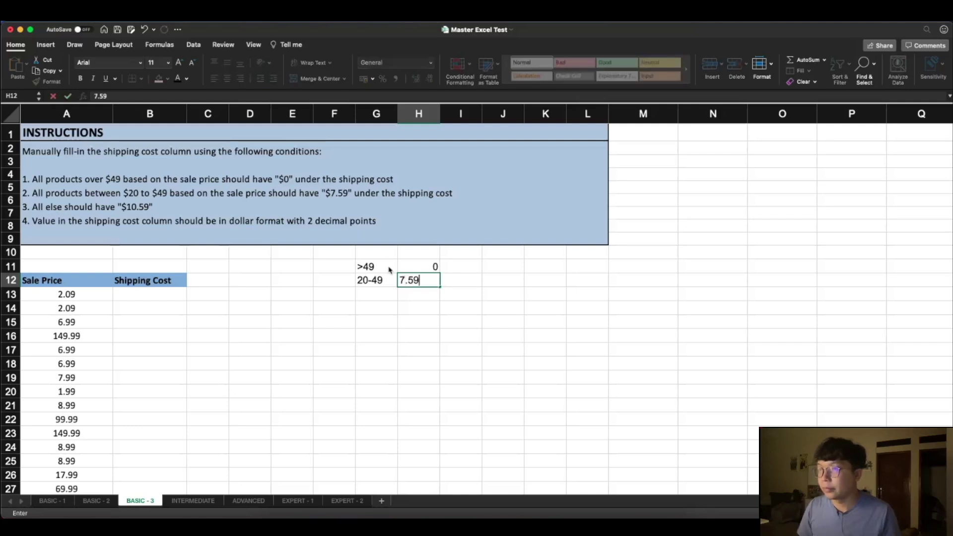
{"action": "key", "text": "Return"}
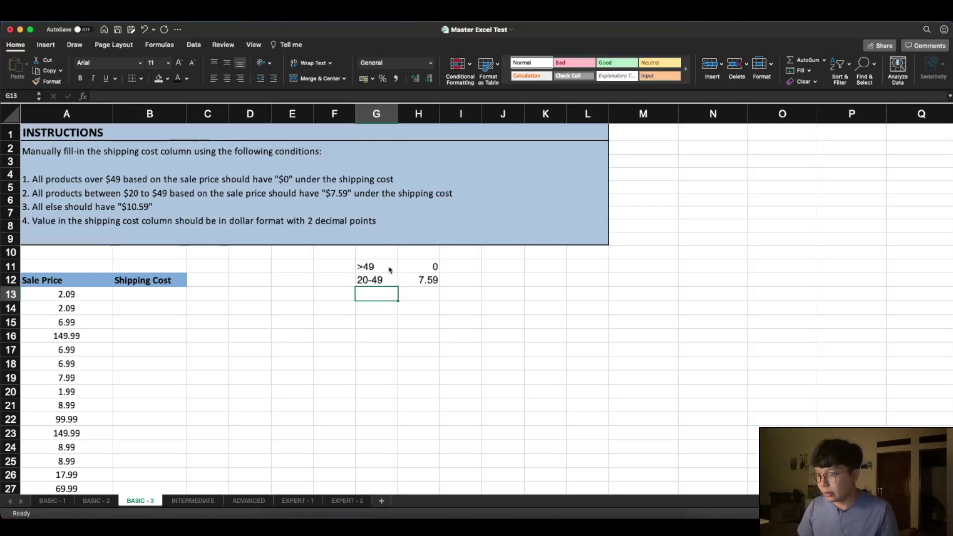
- Add the third rate row in G13:H13: <20 costs 10.59
{"action": "type", "text": "0-20"}
{"action": "left_click_drag", "start_coordinate": [366, 295], "coordinate": [351, 295]}
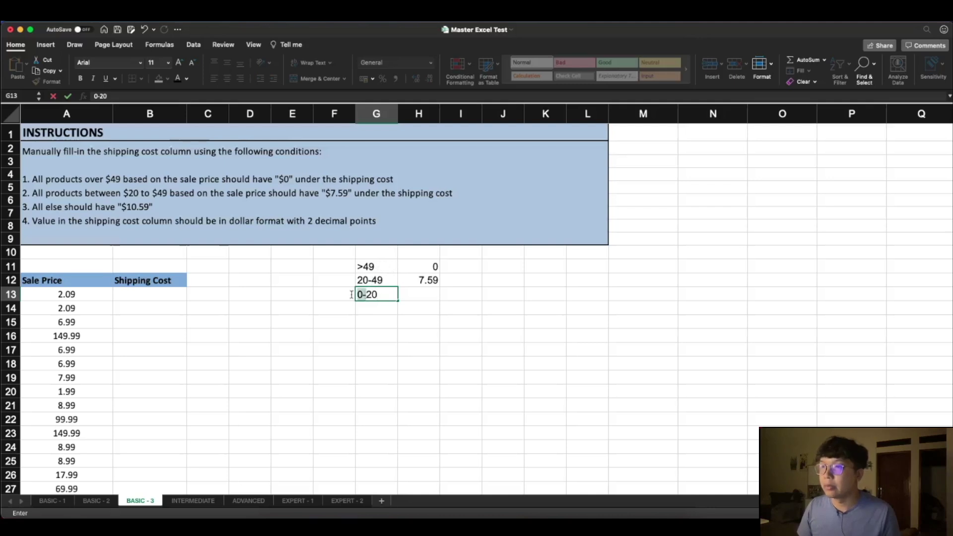
{"action": "type", "text": "<"}
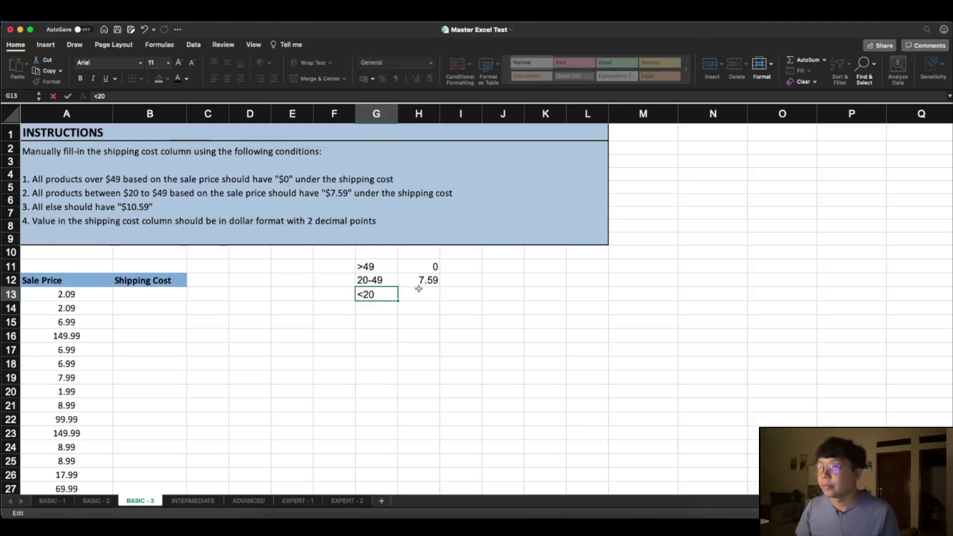
{"action": "left_click", "coordinate": [419, 292]}
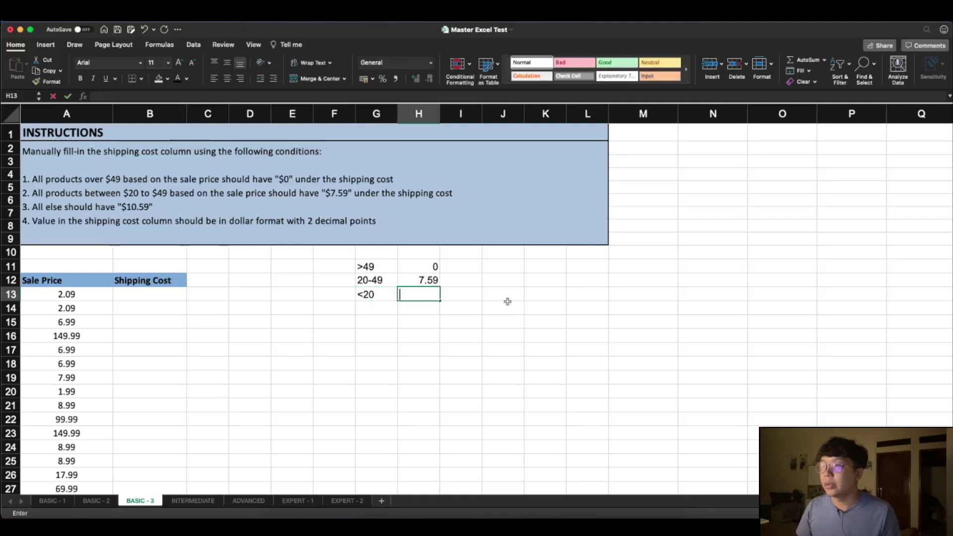
{"action": "type", "text": "10.59"}
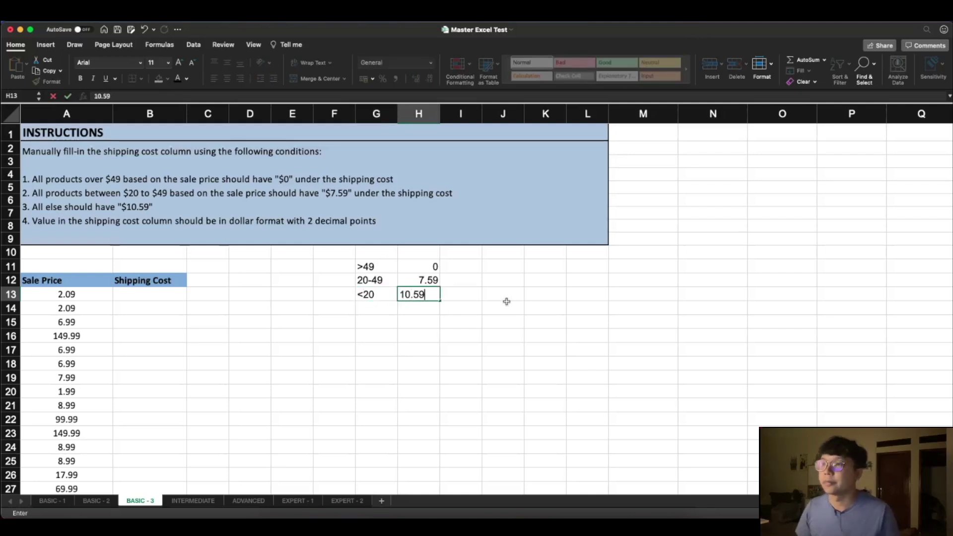
{"action": "left_click", "coordinate": [452, 377]}
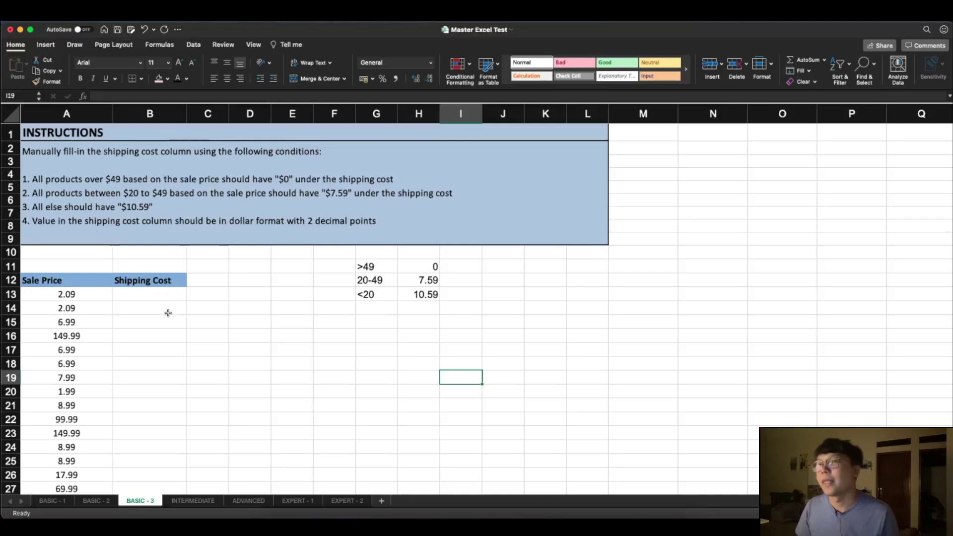
{"action": "left_click", "coordinate": [158, 295]}
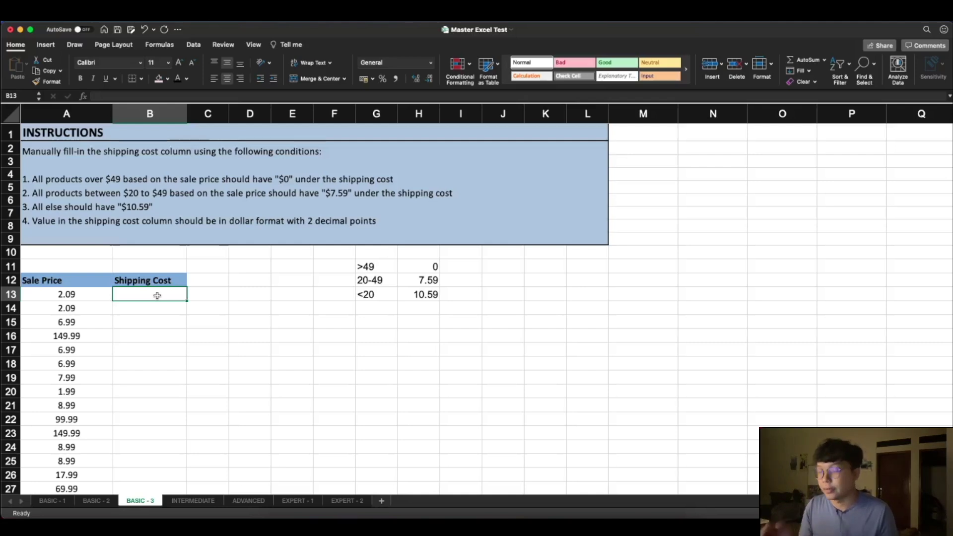
- Begin the B13 formula =if(A13<20;10.59;if( for the under-20 shipping rate
{"action": "type", "text": "if"}
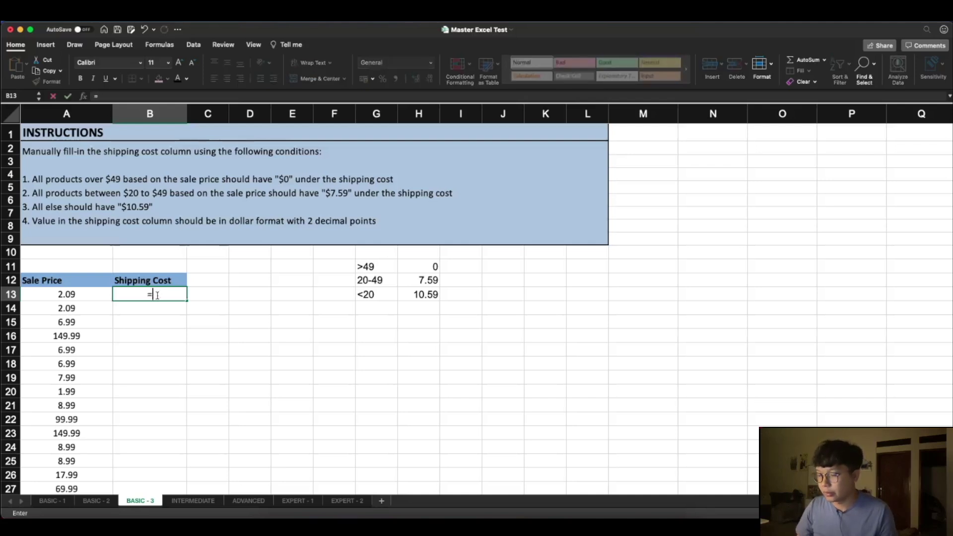
{"action": "type", "text": "if("}
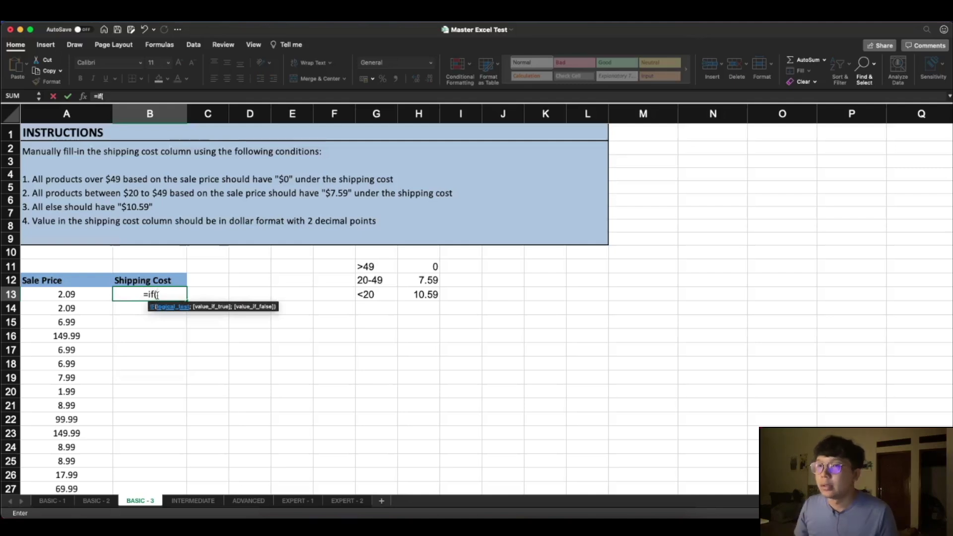
{"action": "left_click", "coordinate": [89, 296]}
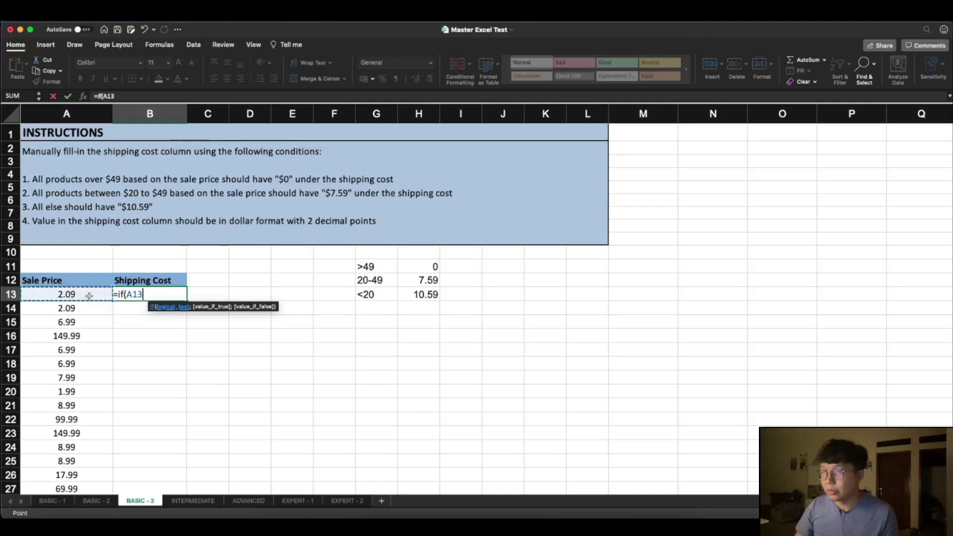
{"action": "type", "text": "<20"}
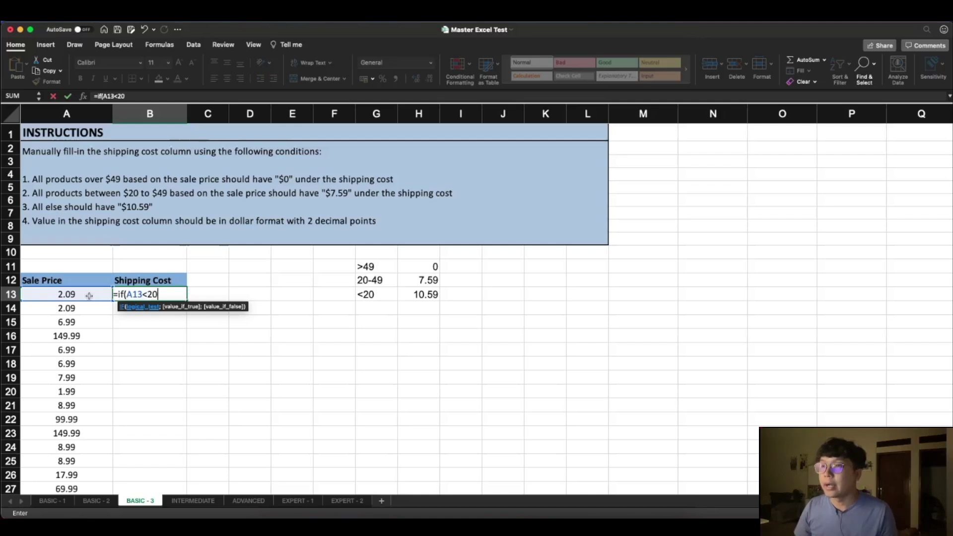
{"action": "type", "text": ";"}
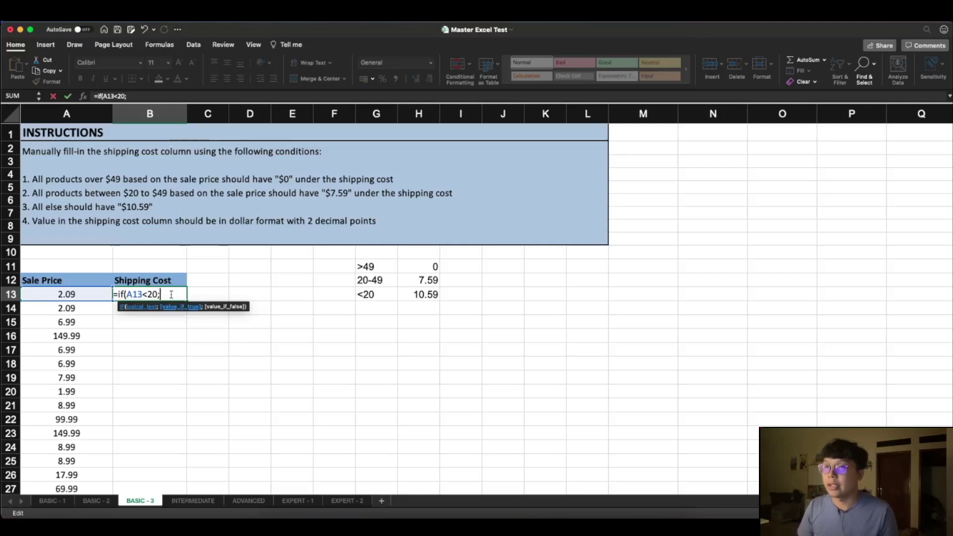
{"action": "type", "text": "10.59"}
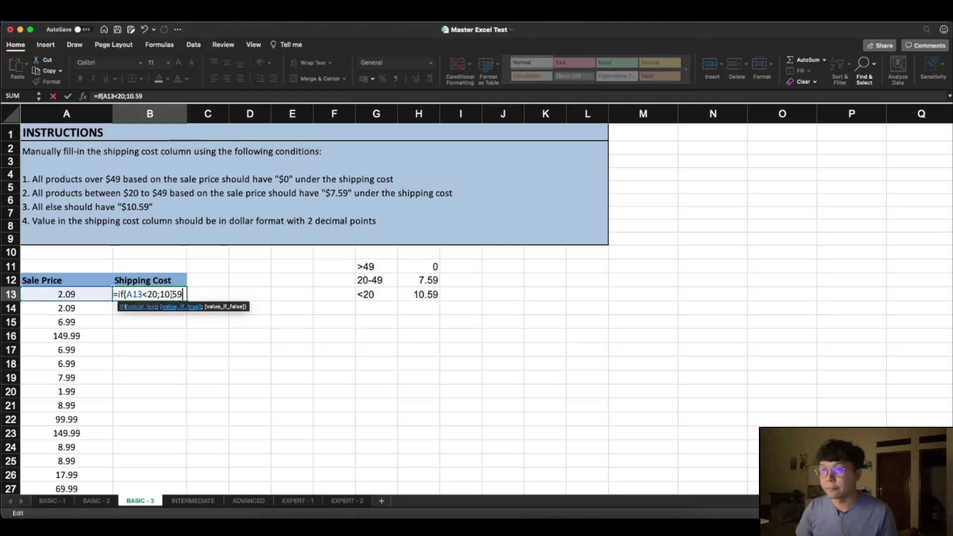
{"action": "type", "text": ";"}
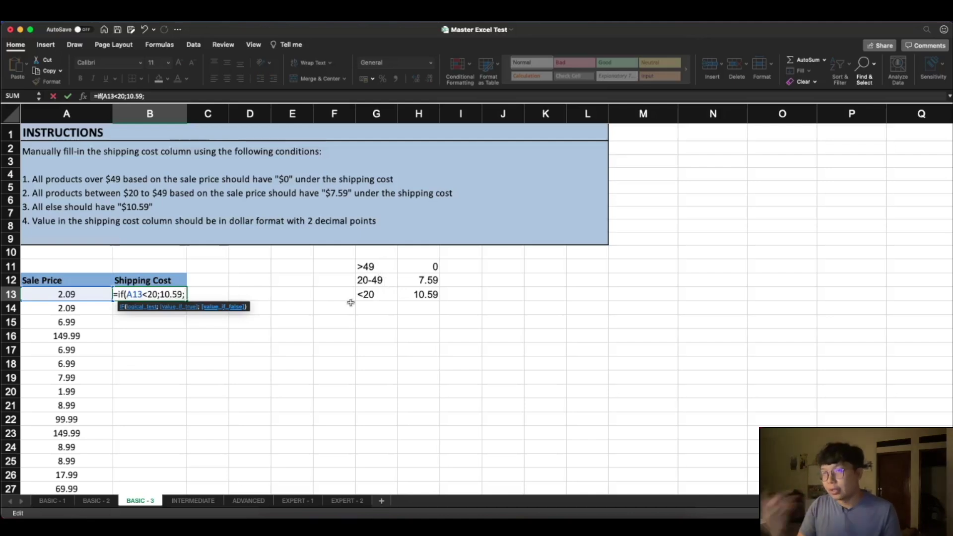
{"action": "type", "text": "if"}
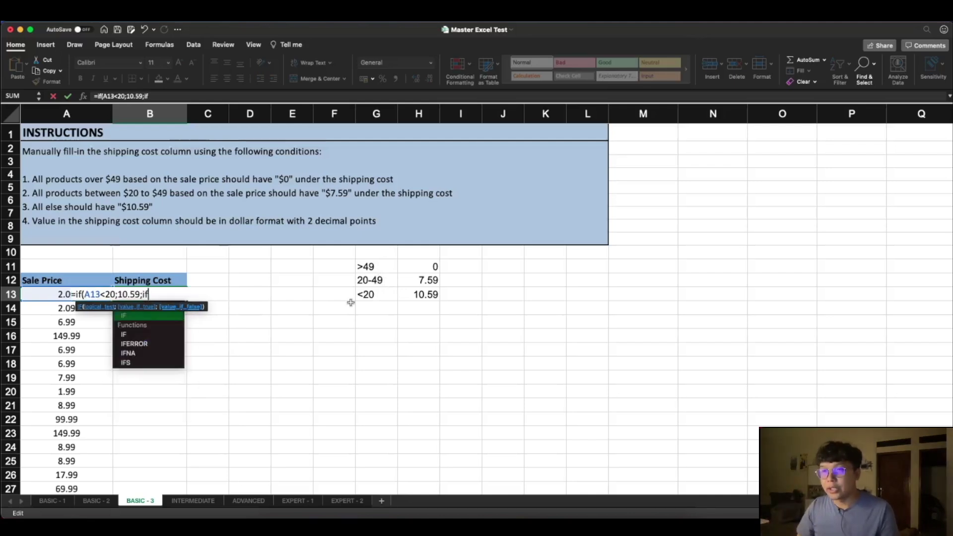
{"action": "type", "text": "("}
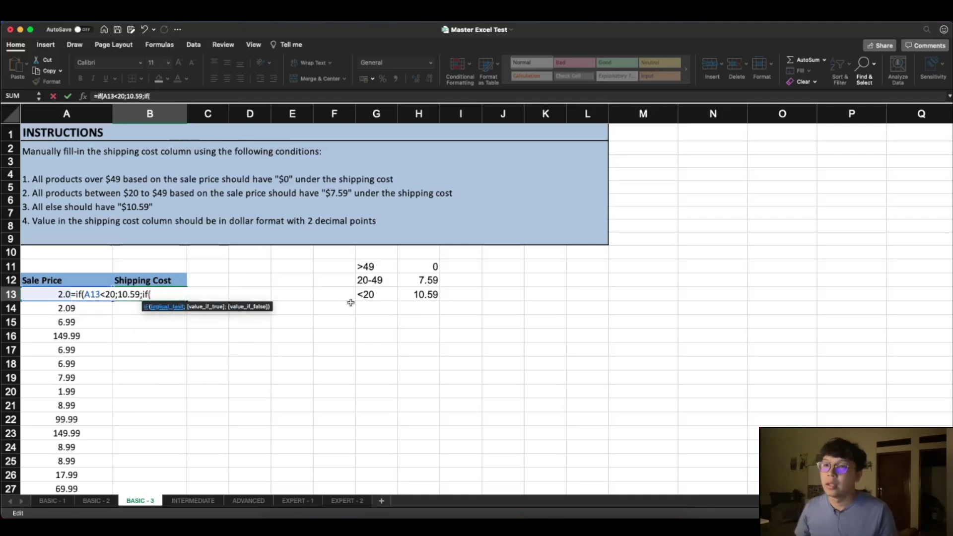
- Nest the second condition IF(A13<49;7.59;0) into the B13 formula and submit it
{"action": "left_click", "coordinate": [51, 298]}
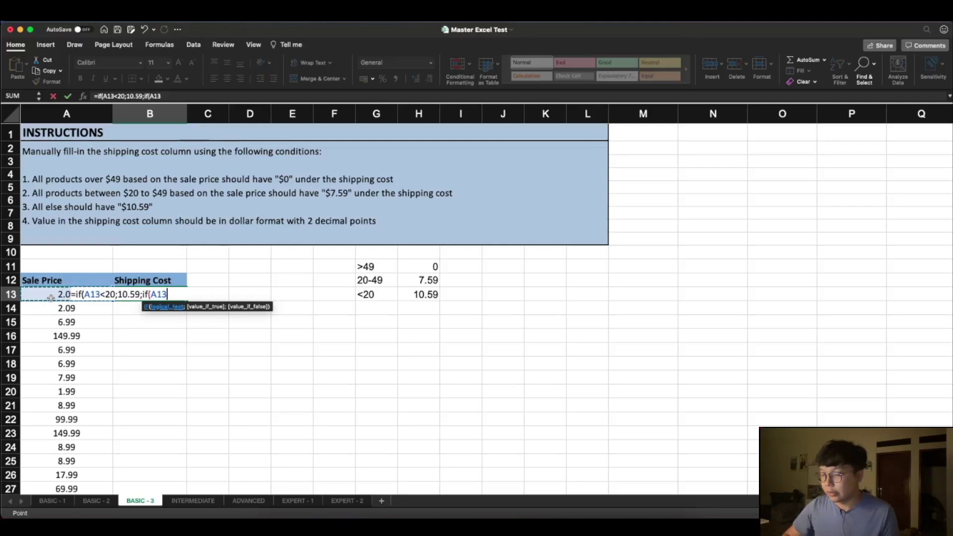
{"action": "type", "text": "<"}
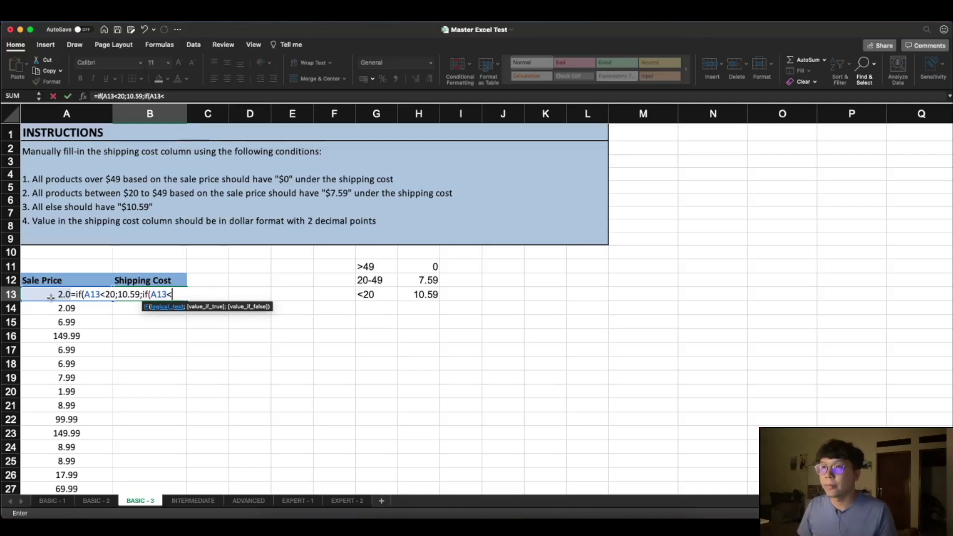
{"action": "type", "text": "4"}
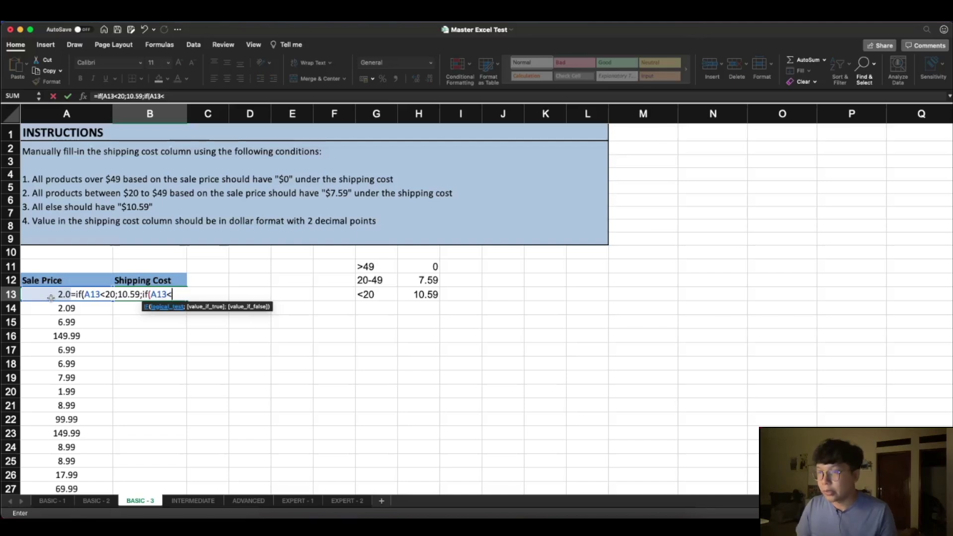
{"action": "type", "text": "9;"}
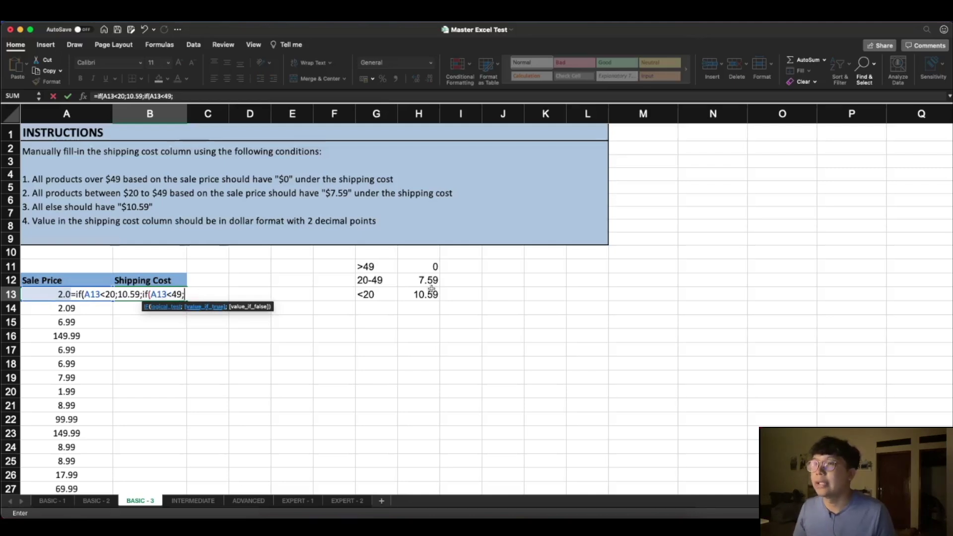
{"action": "type", "text": "7.59"}
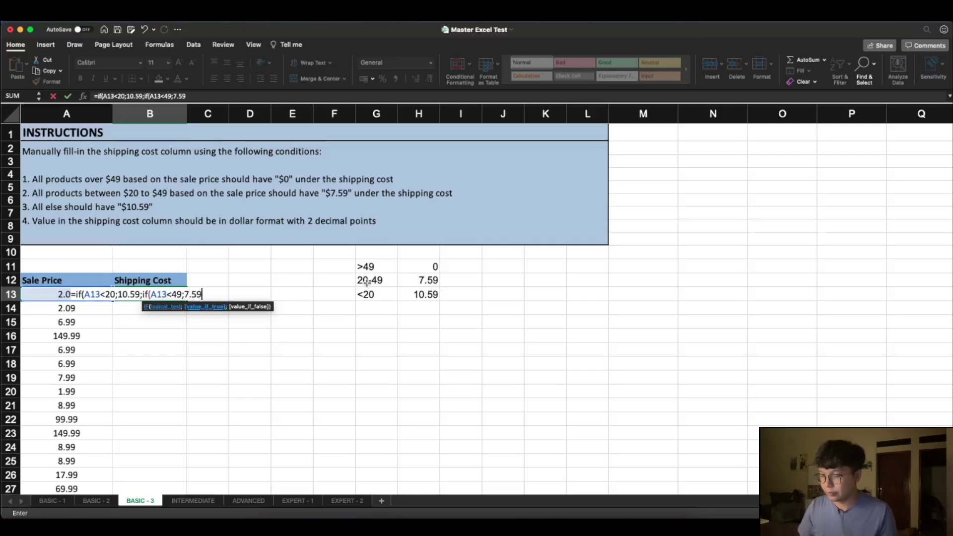
{"action": "type", "text": ";0"}
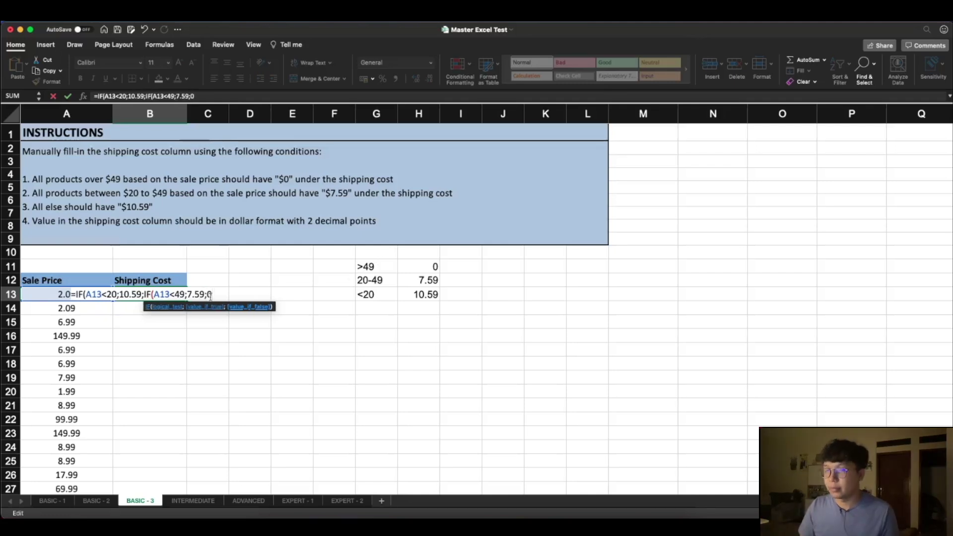
{"action": "type", "text": ")"}
{"action": "key", "text": "Return"}
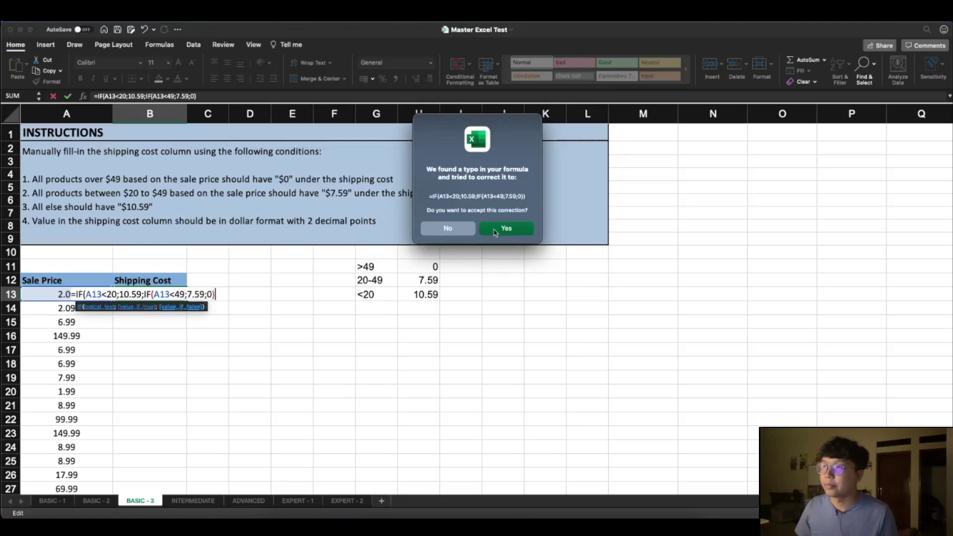
- Accept the parenthesis fix so B13 holds =IF(A13<20;10.59;IF(A13<49;7.59;0)), showing 10.59
{"action": "left_click", "coordinate": [500, 230]}
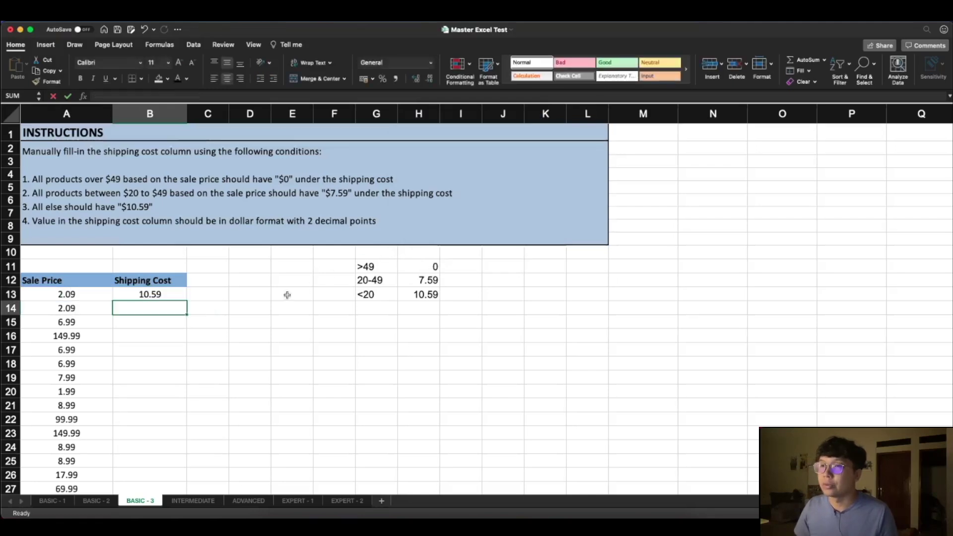
{"action": "double_click", "coordinate": [186, 294]}
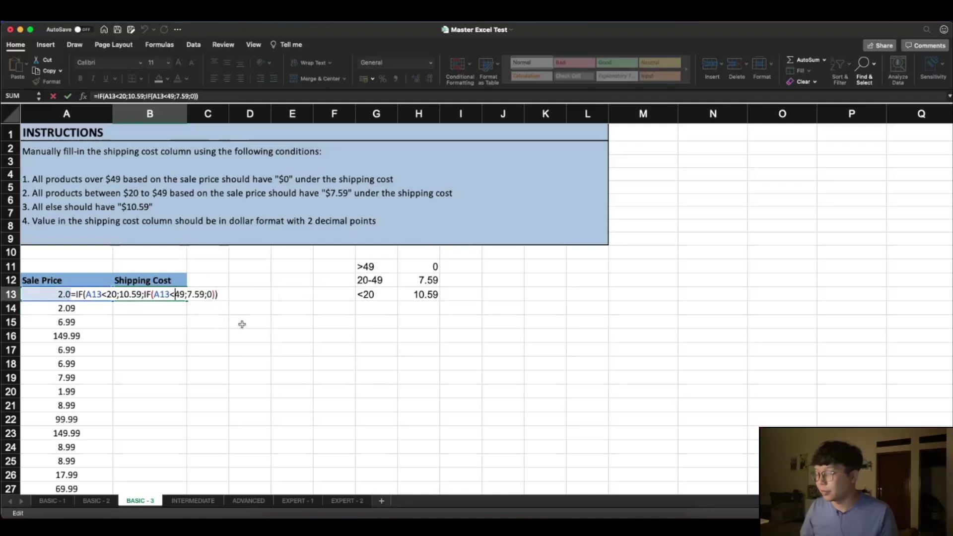
{"action": "key", "text": "Return"}
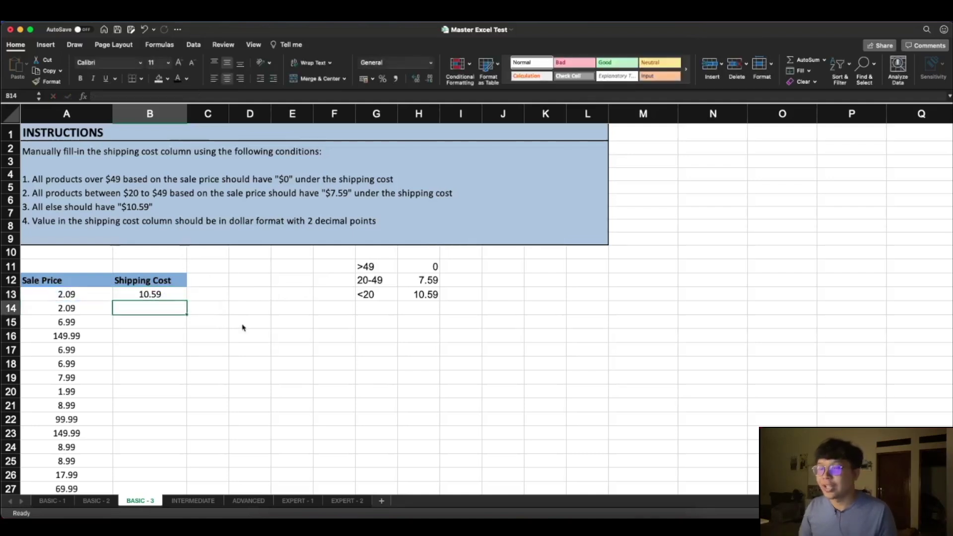
{"action": "left_click", "coordinate": [163, 294]}
{"action": "scroll", "coordinate": [205, 313], "scroll_direction": "down", "scroll_amount": 5}
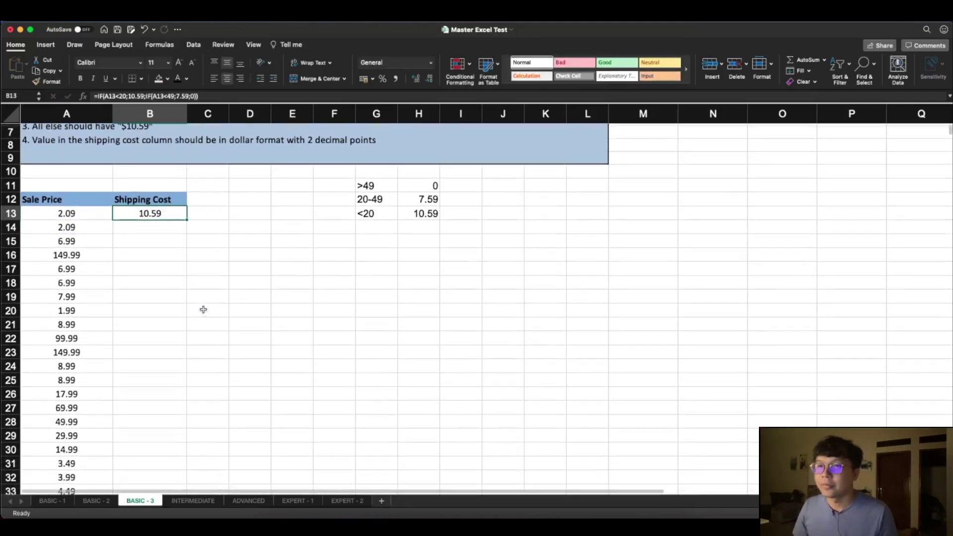
{"action": "scroll", "coordinate": [205, 311], "scroll_direction": "up", "scroll_amount": 1}
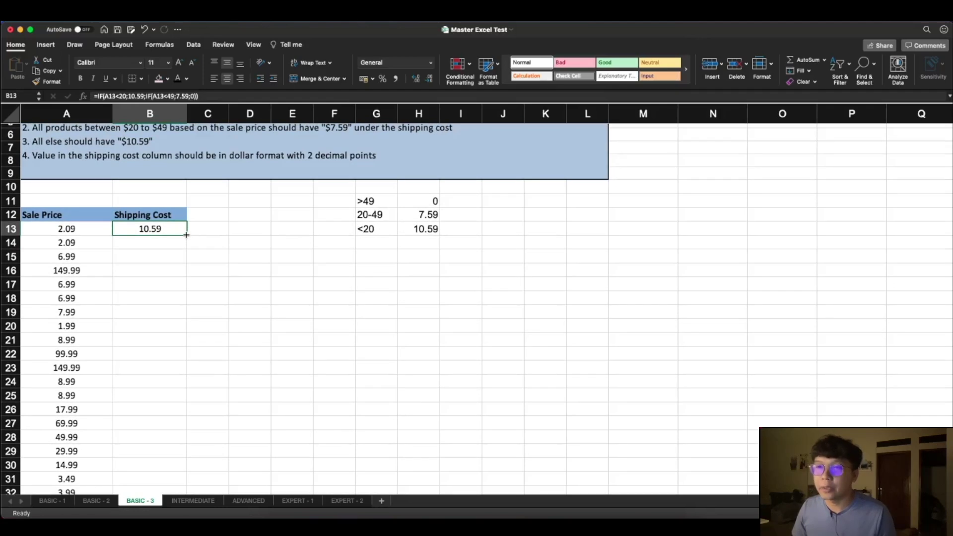
{"action": "left_click_drag", "start_coordinate": [187, 235], "coordinate": [191, 231]}
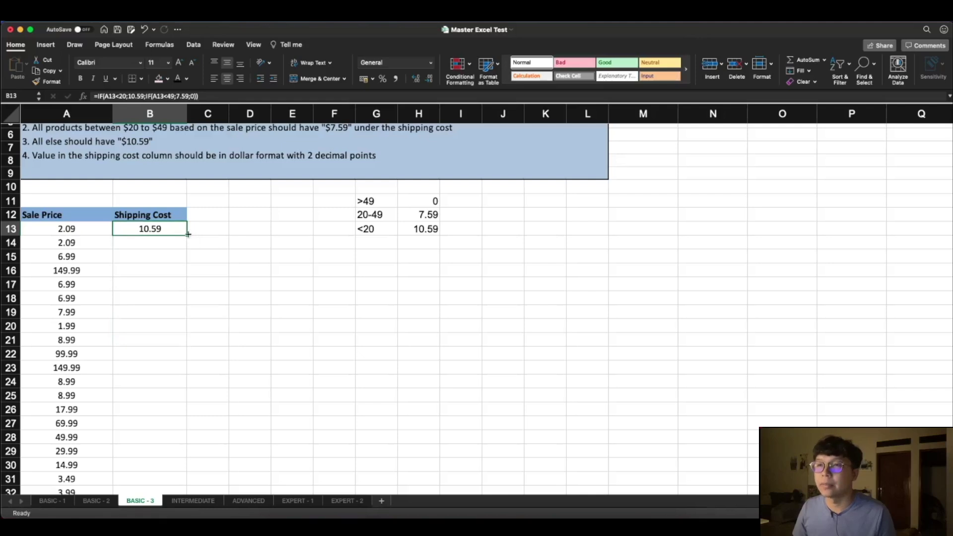
- Copy the B13 shipping formula down the entire Shipping Cost column
{"action": "double_click", "coordinate": [187, 235]}
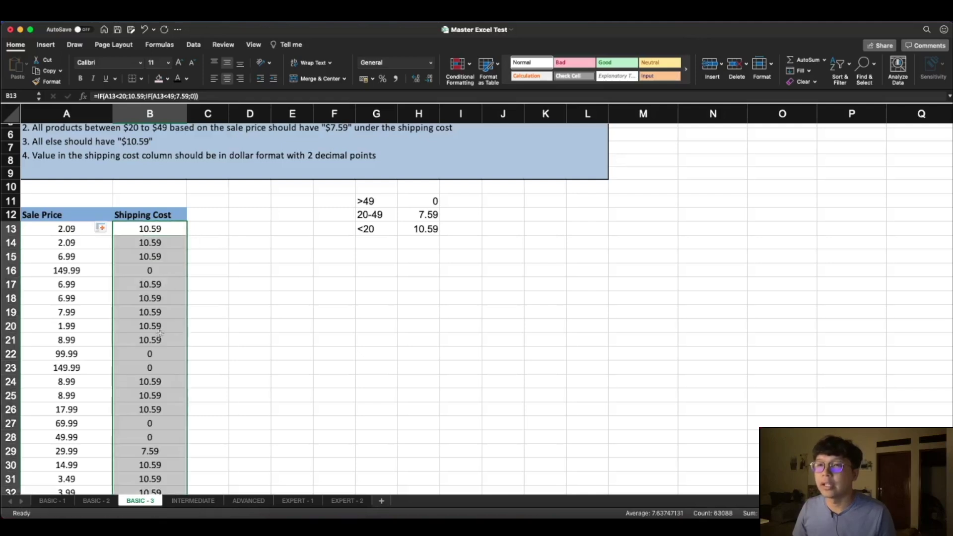
{"action": "scroll", "coordinate": [160, 333], "scroll_direction": "down", "scroll_amount": 13}
{"action": "scroll", "coordinate": [160, 332], "scroll_direction": "down", "scroll_amount": 19}
{"action": "scroll", "coordinate": [160, 332], "scroll_direction": "down", "scroll_amount": 20}
{"action": "scroll", "coordinate": [161, 333], "scroll_direction": "down", "scroll_amount": 20}
{"action": "scroll", "coordinate": [161, 333], "scroll_direction": "down", "scroll_amount": 5}
- Spot-check lower results, such as 0 for 149.99 and 7.59 for 29.99, then return to B13
{"action": "left_click", "coordinate": [160, 255]}
{"action": "scroll", "coordinate": [156, 309], "scroll_direction": "down", "scroll_amount": 1}
{"action": "scroll", "coordinate": [155, 308], "scroll_direction": "down", "scroll_amount": 5}
{"action": "left_click", "coordinate": [154, 277]}
{"action": "scroll", "coordinate": [155, 341], "scroll_direction": "down", "scroll_amount": 10}
{"action": "scroll", "coordinate": [158, 331], "scroll_direction": "up", "scroll_amount": 20}
{"action": "scroll", "coordinate": [159, 331], "scroll_direction": "up", "scroll_amount": 20}
{"action": "scroll", "coordinate": [159, 331], "scroll_direction": "up", "scroll_amount": 20}
{"action": "scroll", "coordinate": [159, 329], "scroll_direction": "up", "scroll_amount": 20}
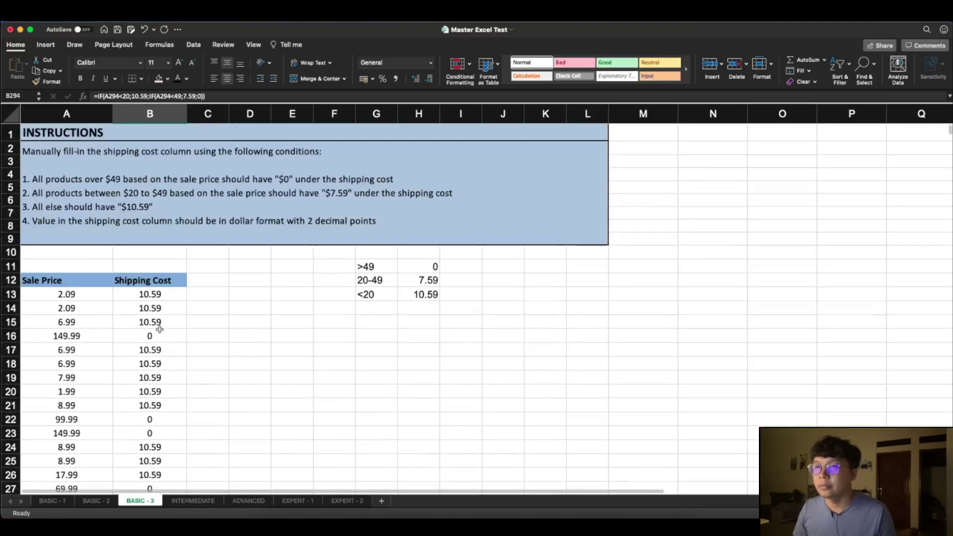
{"action": "left_click", "coordinate": [150, 297]}
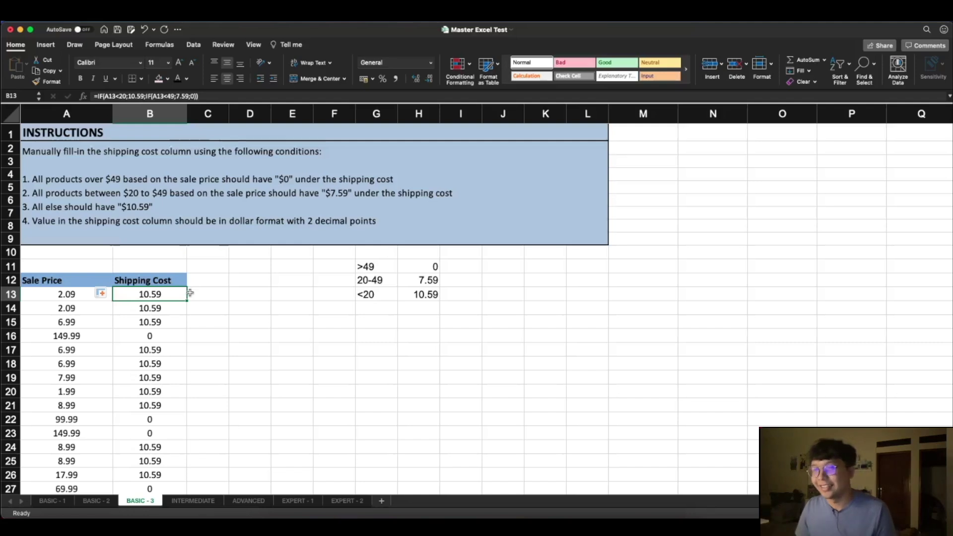
{"action": "left_click", "coordinate": [197, 294]}
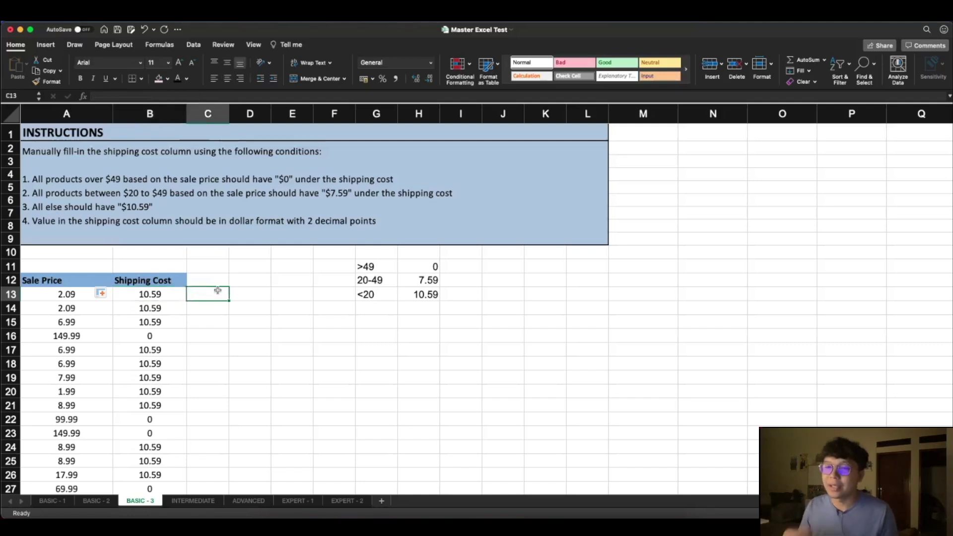
- Begin an IFS formula in C13 with A13<20 returning 10.59, plus two more A13 conditions
{"action": "type", "text": "="}
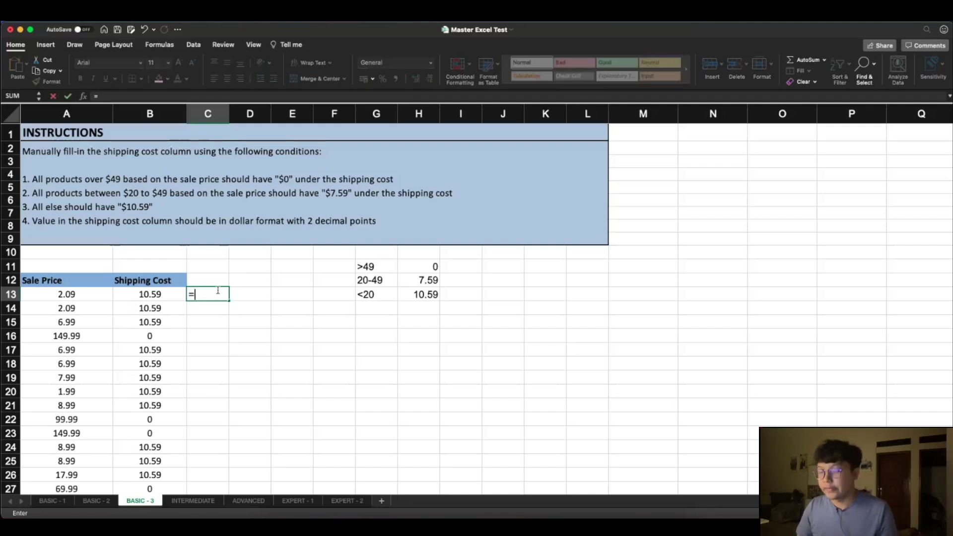
{"action": "type", "text": "ifs"}
{"action": "double_click", "coordinate": [218, 316]}
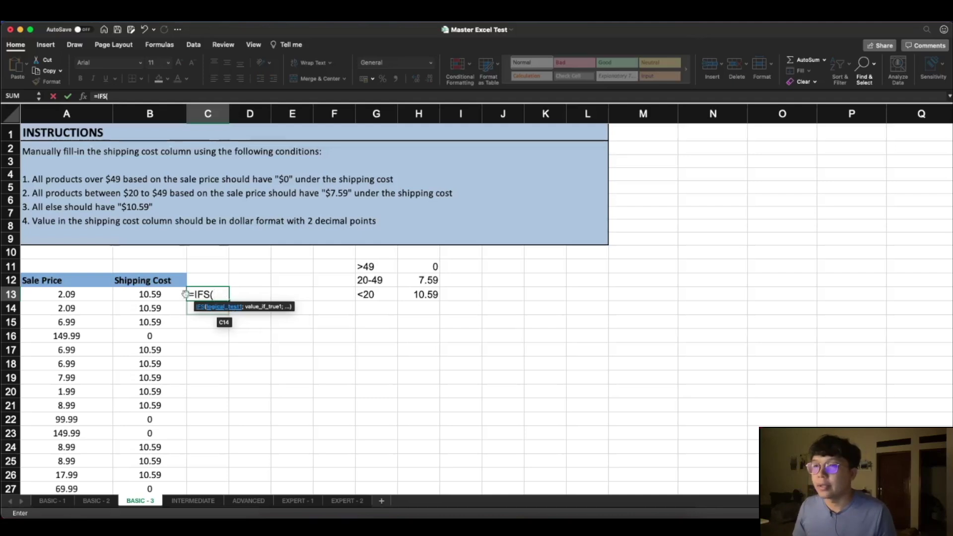
{"action": "left_click", "coordinate": [75, 294]}
{"action": "type", "text": "<20;"}
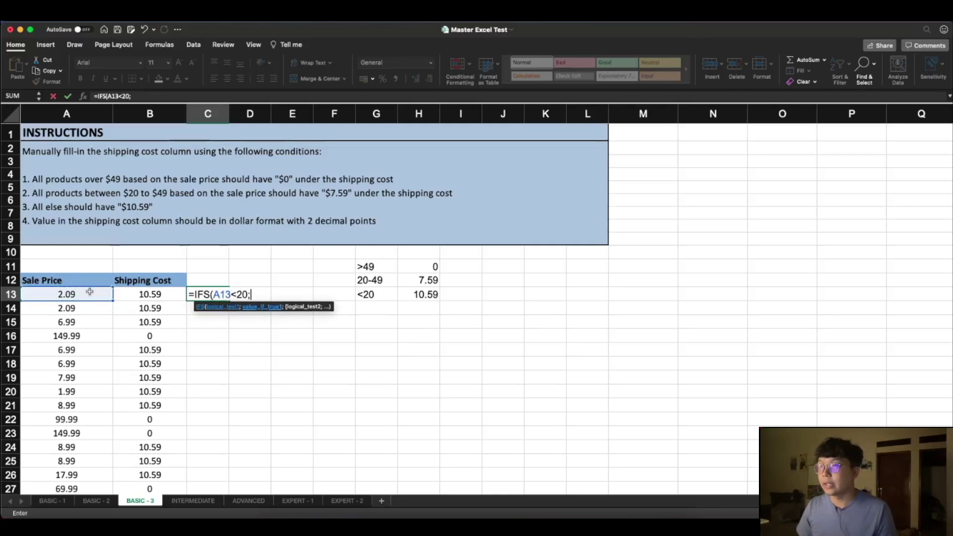
{"action": "type", "text": "10.59"}
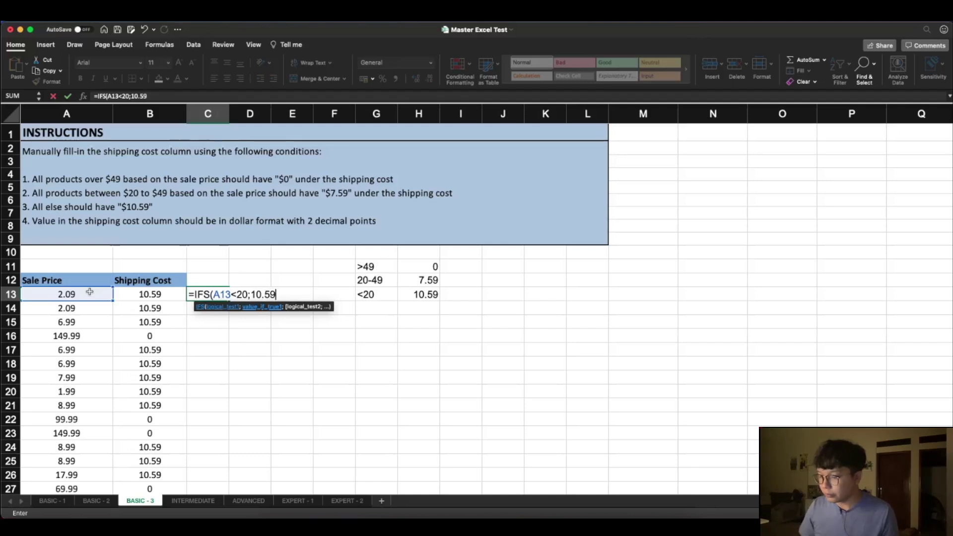
{"action": "type", "text": ";"}
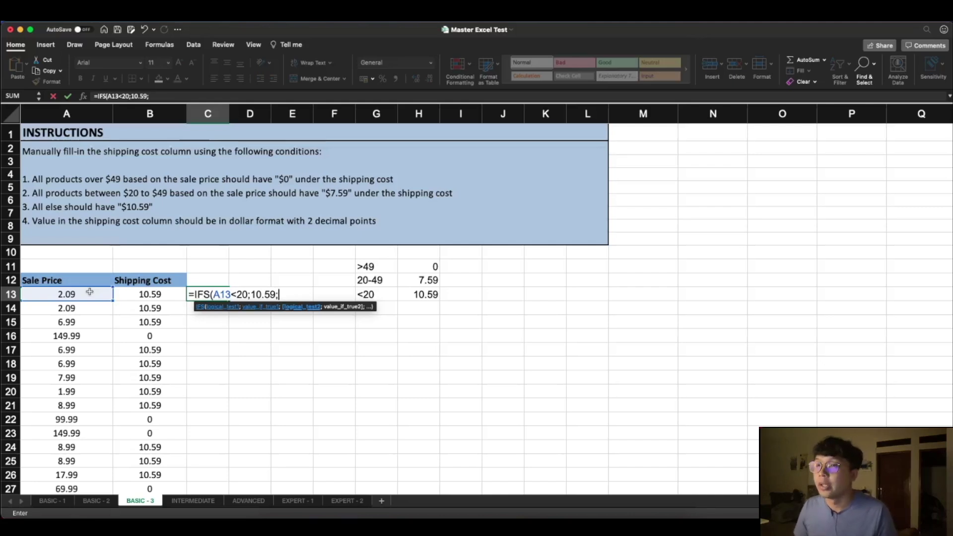
{"action": "left_click", "coordinate": [76, 298]}
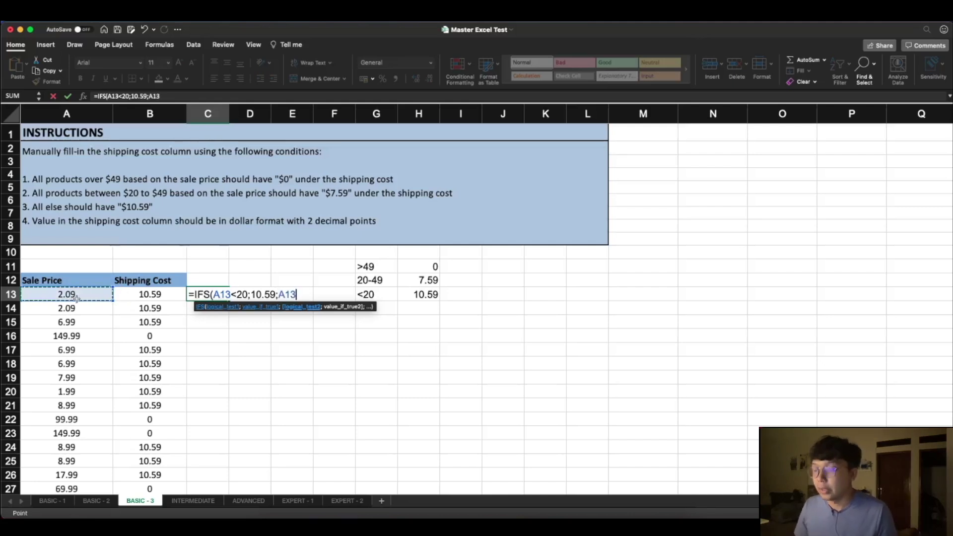
{"action": "type", "text": "<"}
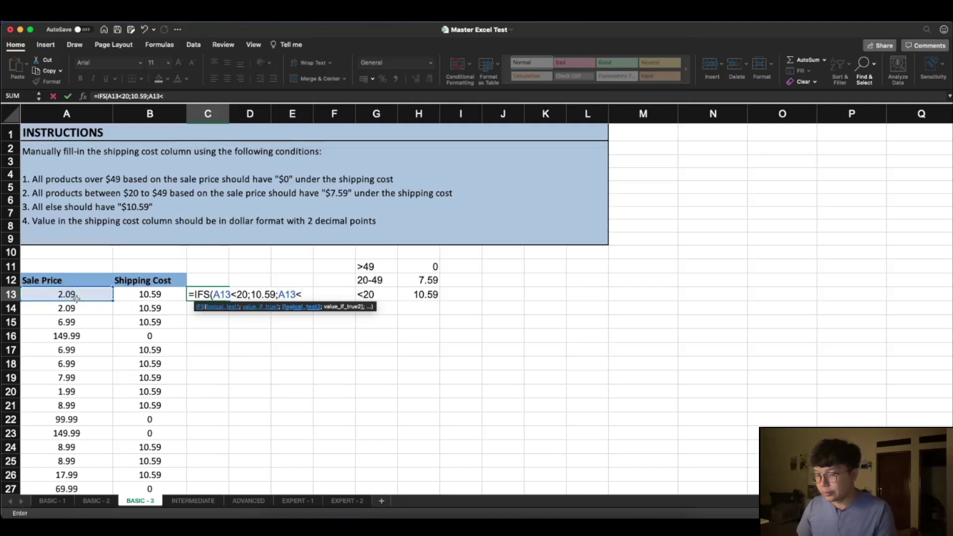
{"action": "type", "text": "9"}
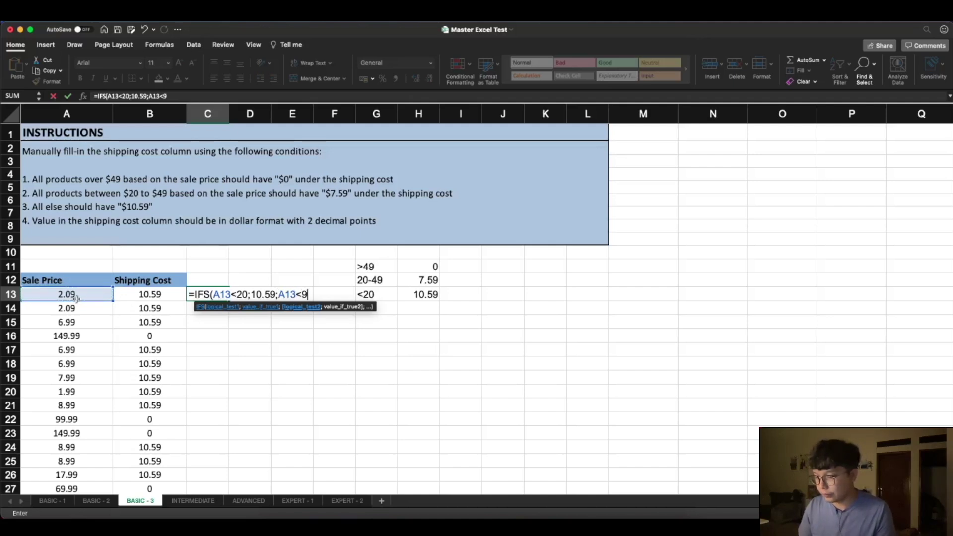
{"action": "key", "text": "BackSpace"}
{"action": "type", "text": "49"}
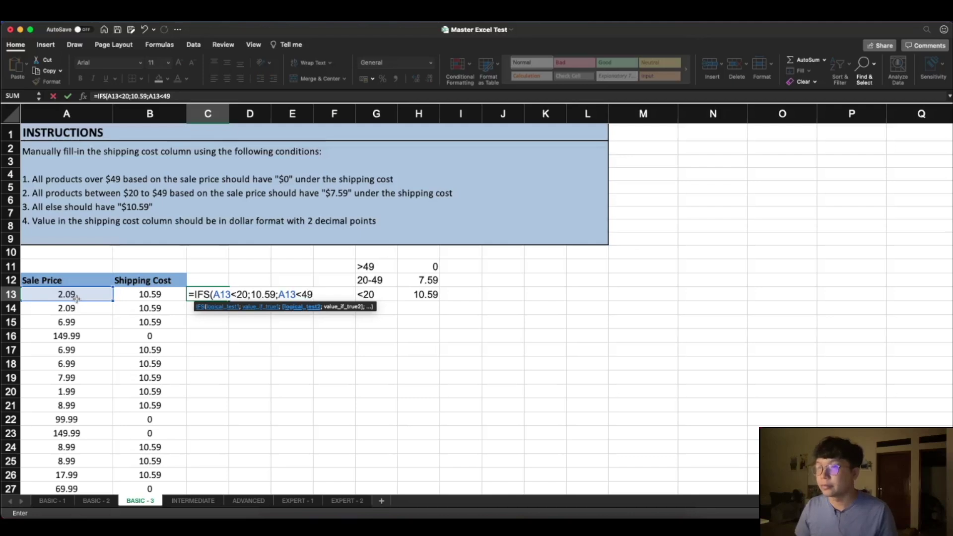
{"action": "type", "text": ";7"}
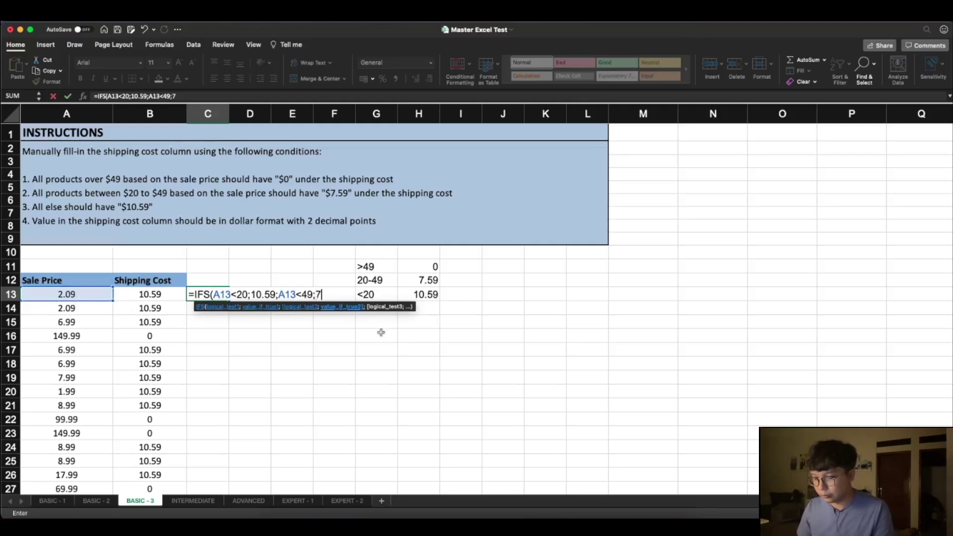
{"action": "type", "text": ".59"}
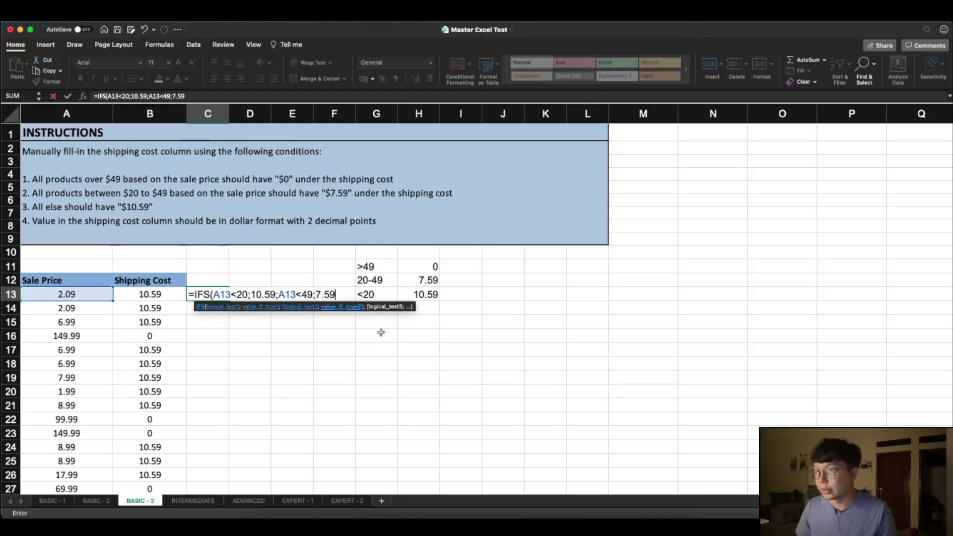
{"action": "type", "text": ";"}
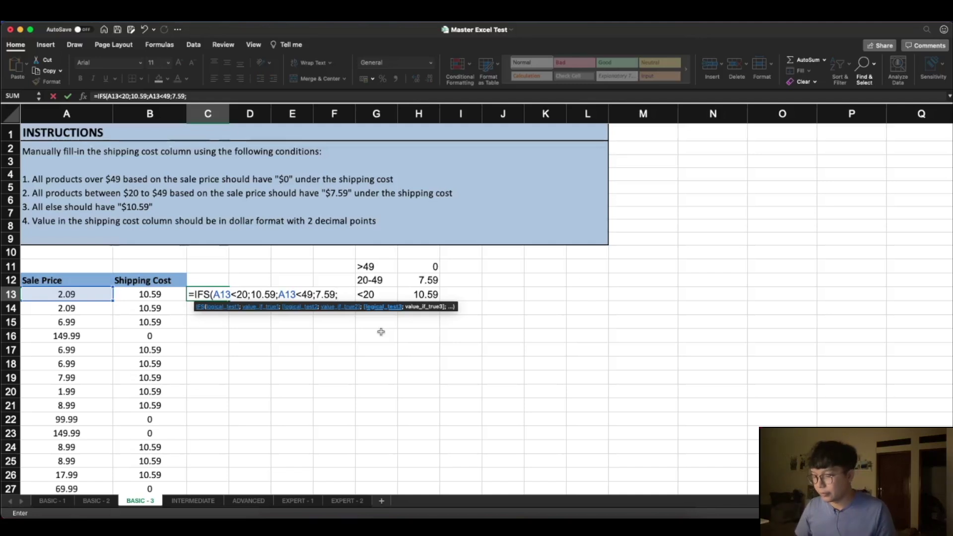
{"action": "left_click", "coordinate": [69, 295]}
{"action": "type", "text": ">="}
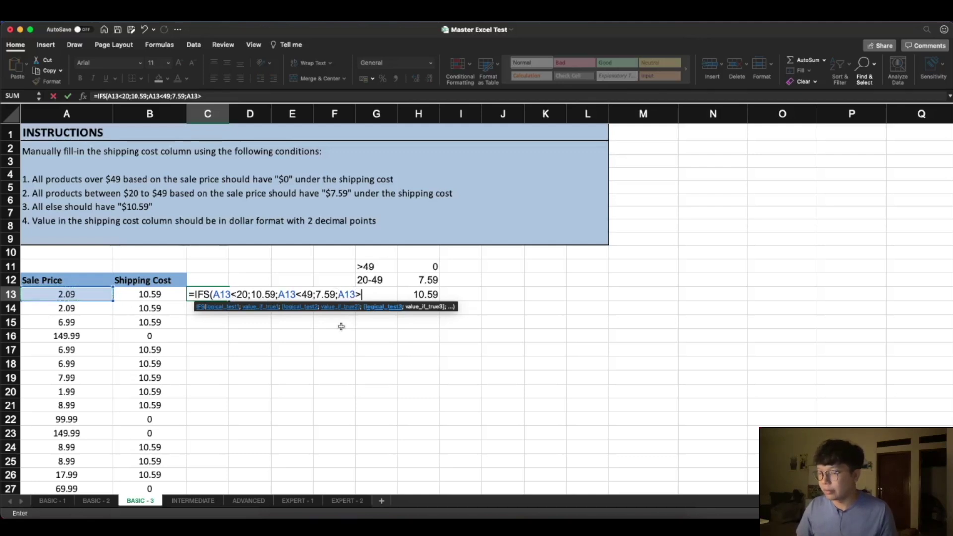
{"action": "type", "text": "49;0"}
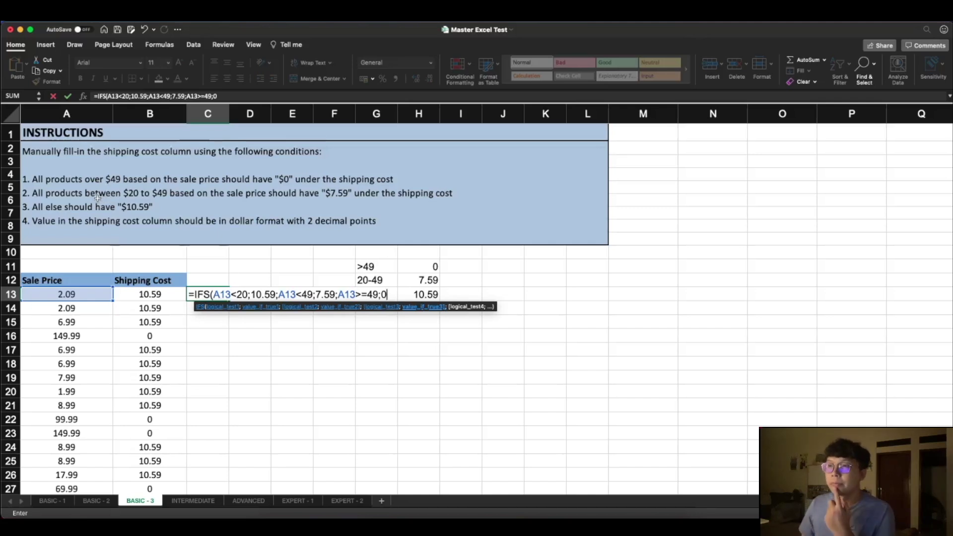
- Correct the conditions to A13<=49 → 7.59 and A13>49 → 0, then close and commit the formula
{"action": "left_click", "coordinate": [366, 295]}
{"action": "key", "text": "BackSpace"}
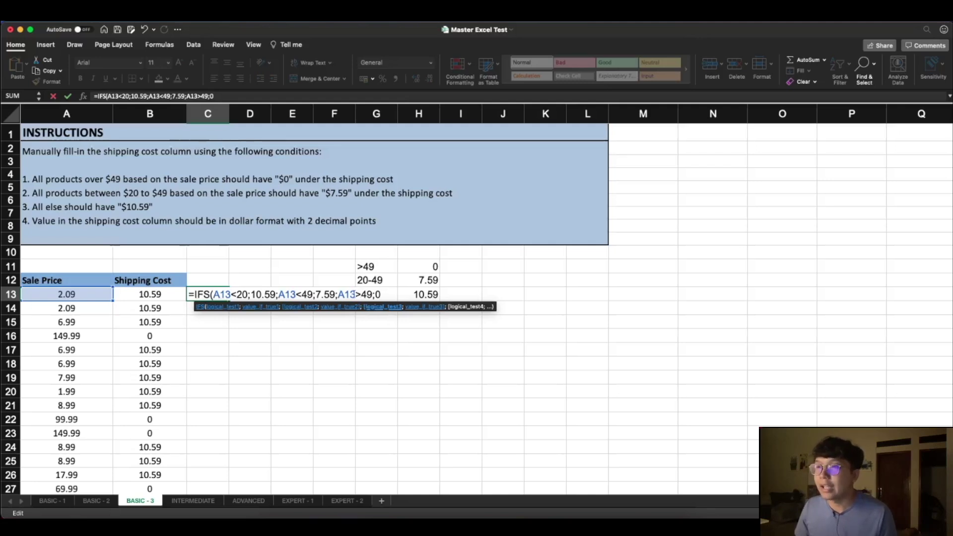
{"action": "left_click", "coordinate": [300, 295]}
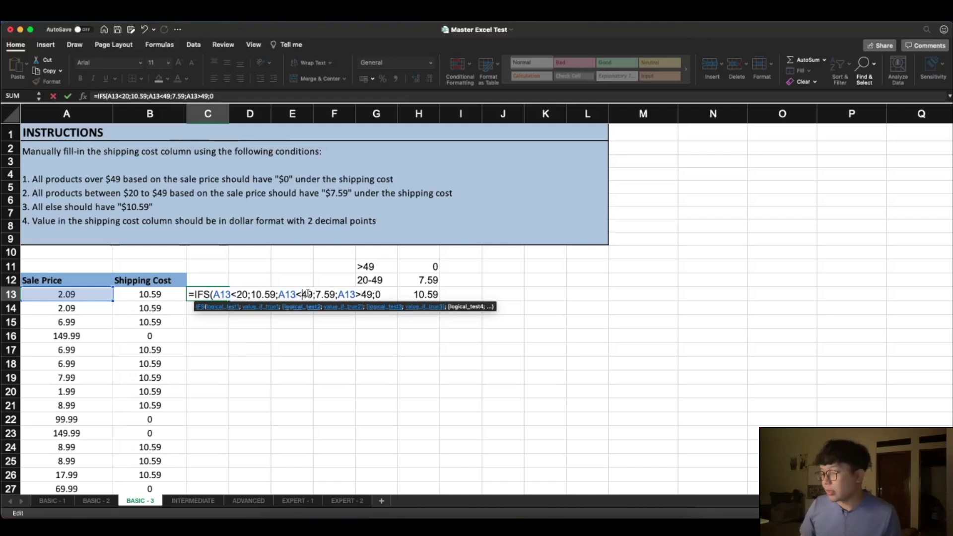
{"action": "type", "text": "="}
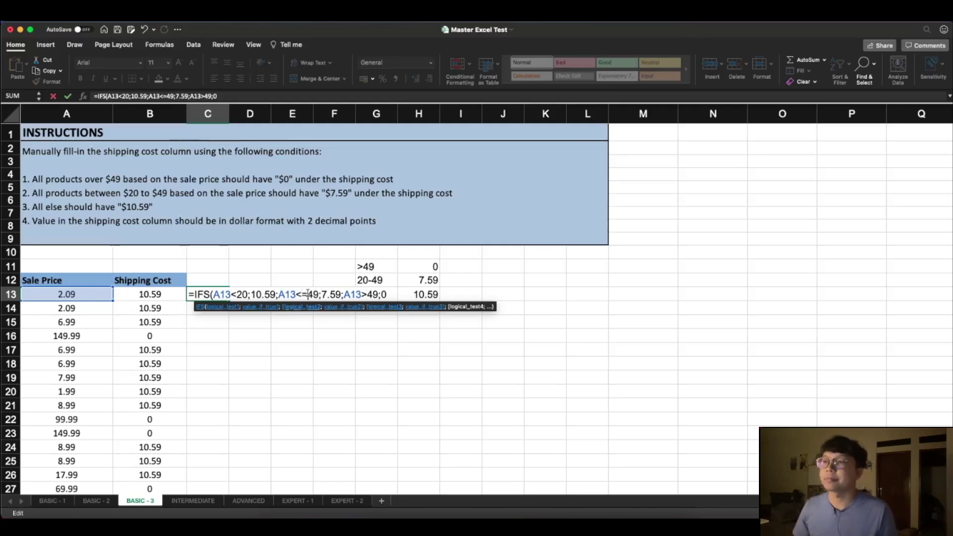
{"action": "left_click", "coordinate": [389, 294]}
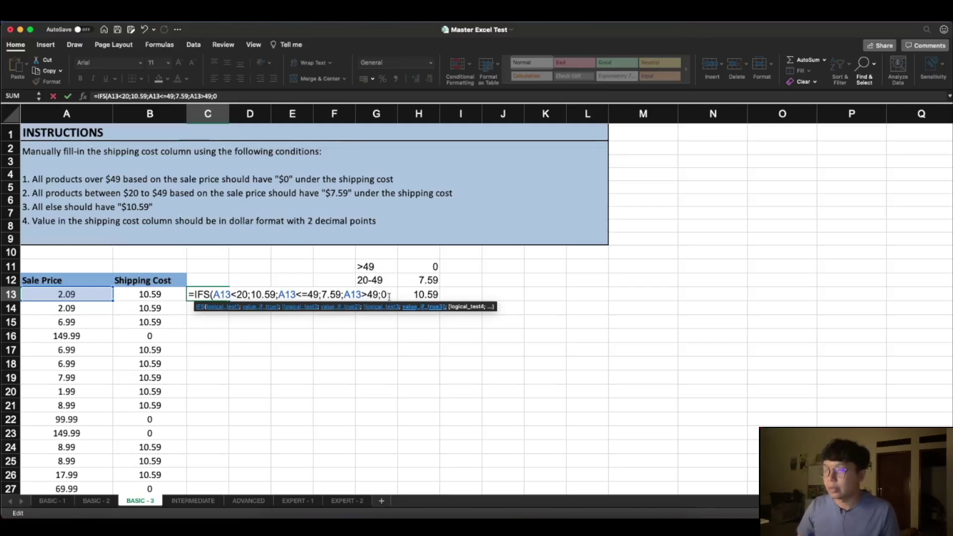
{"action": "type", "text": ")"}
{"action": "key", "text": "Return"}
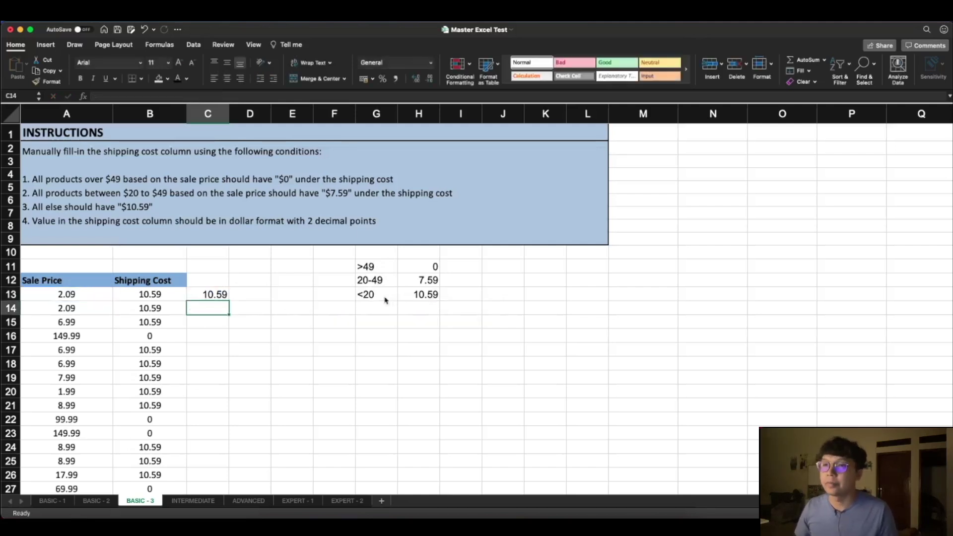
- Fill C13's IFS formula down column C to the last data row
{"action": "left_click", "coordinate": [228, 295]}
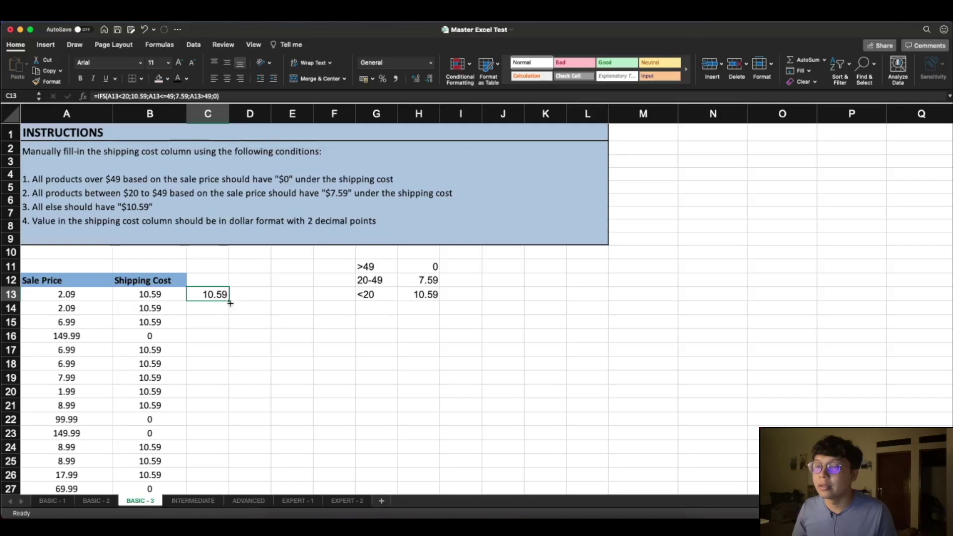
{"action": "double_click", "coordinate": [227, 301]}
{"action": "left_click", "coordinate": [252, 305]}
{"action": "scroll", "coordinate": [204, 403], "scroll_direction": "down", "scroll_amount": 10}
{"action": "scroll", "coordinate": [203, 403], "scroll_direction": "down", "scroll_amount": 12}
{"action": "scroll", "coordinate": [204, 402], "scroll_direction": "up", "scroll_amount": 10}
{"action": "scroll", "coordinate": [204, 402], "scroll_direction": "up", "scroll_amount": 3}
- Correct B13's nested IF so its second condition reads A13<=49
{"action": "left_click", "coordinate": [149, 294]}
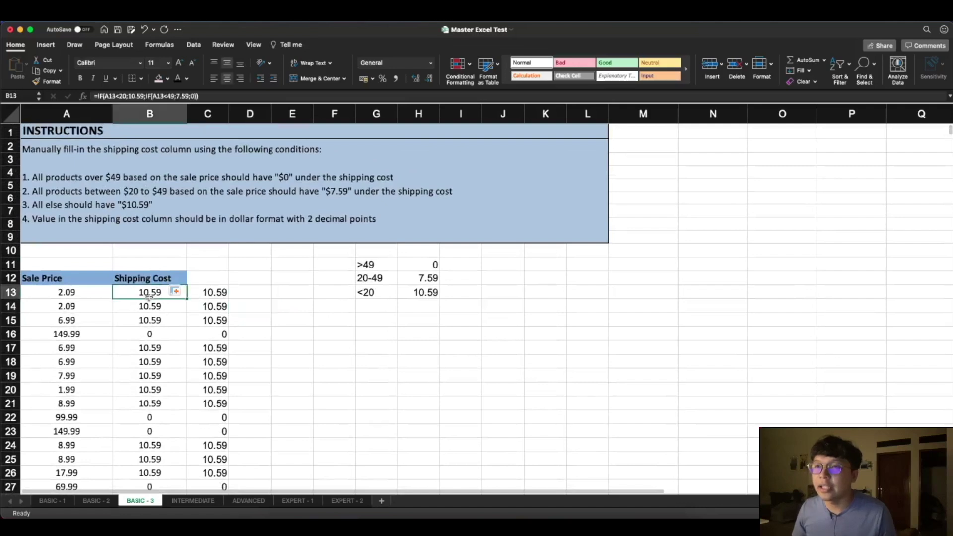
{"action": "left_click", "coordinate": [167, 96]}
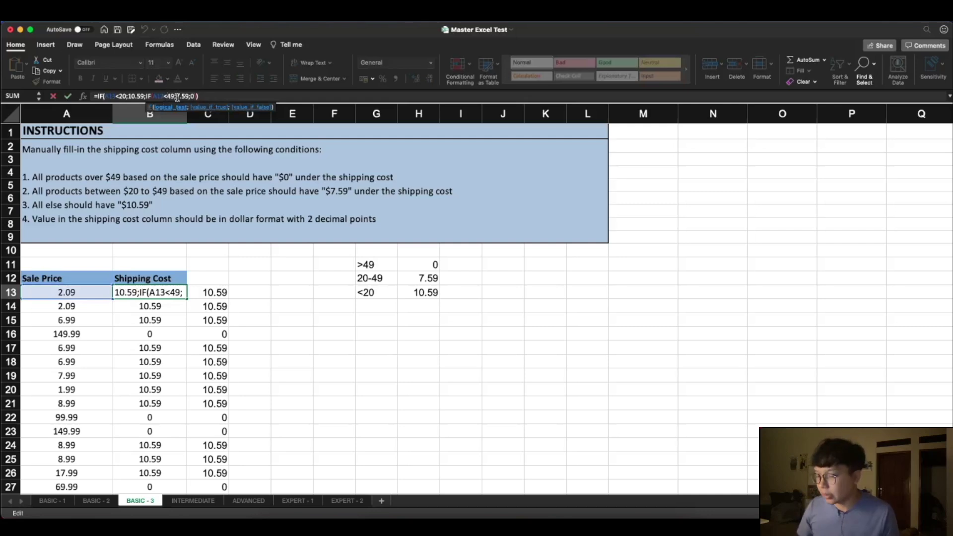
{"action": "type", "text": "="}
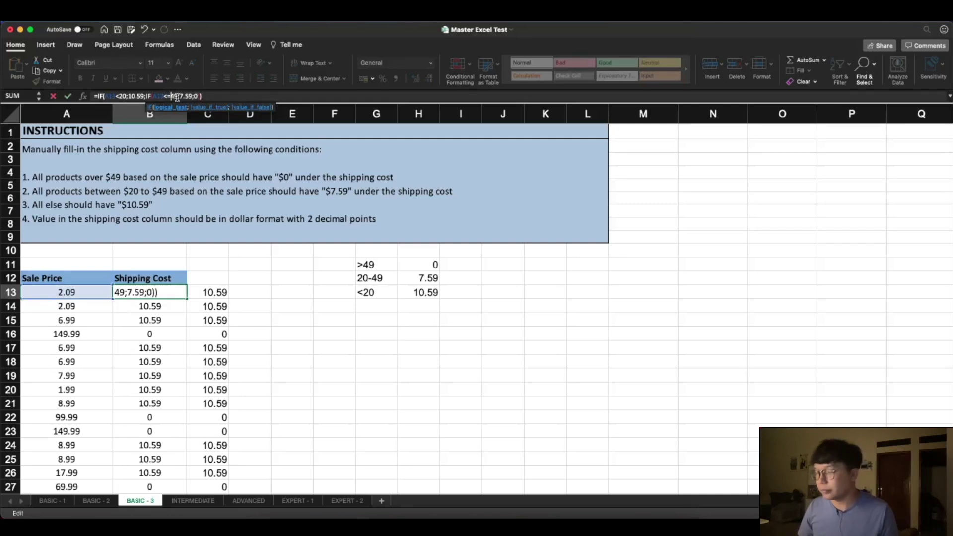
{"action": "key", "text": "Return"}
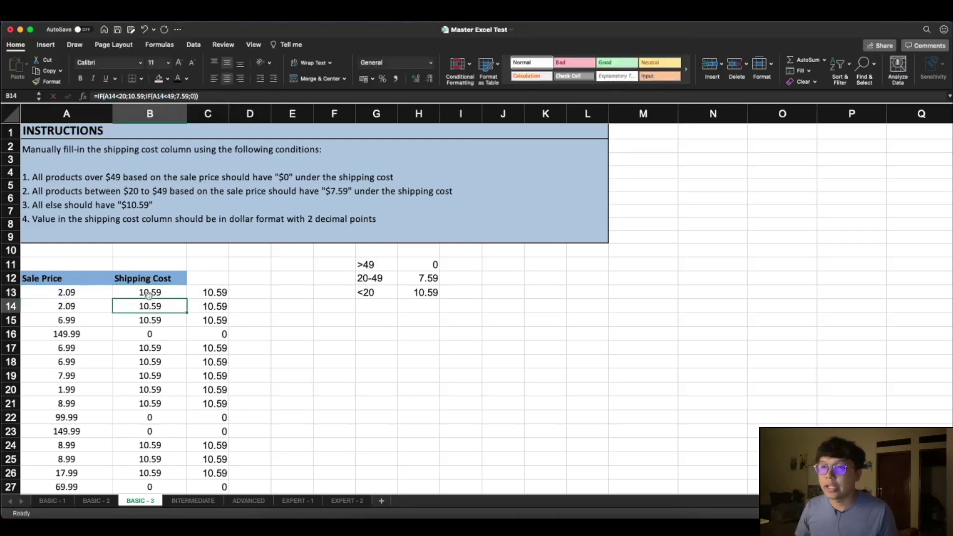
- Select column B from B13 down to the last data row and check the results
{"action": "key", "text": "Down"}
{"action": "key", "text": "Up"}
{"action": "key", "text": "Up"}
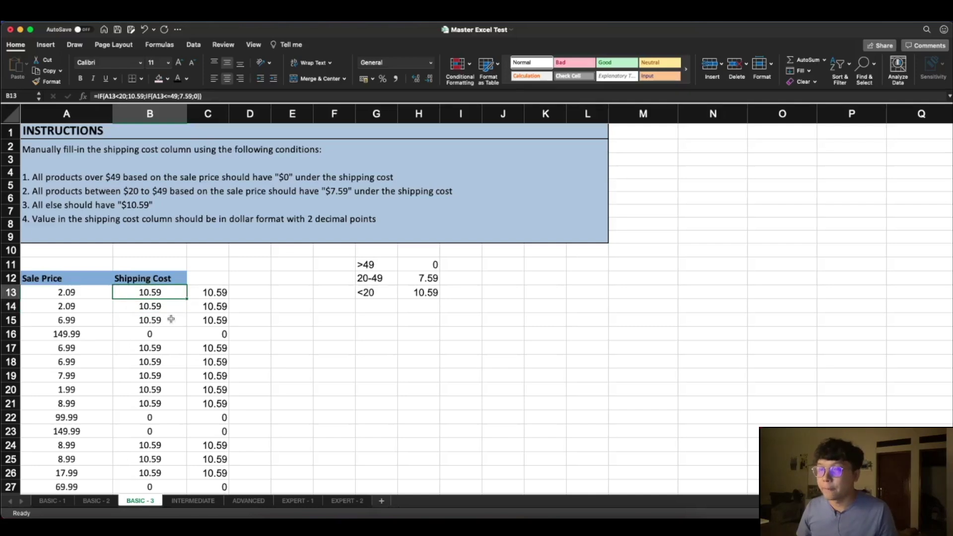
{"action": "key", "text": "ctrl+shift+Down"}
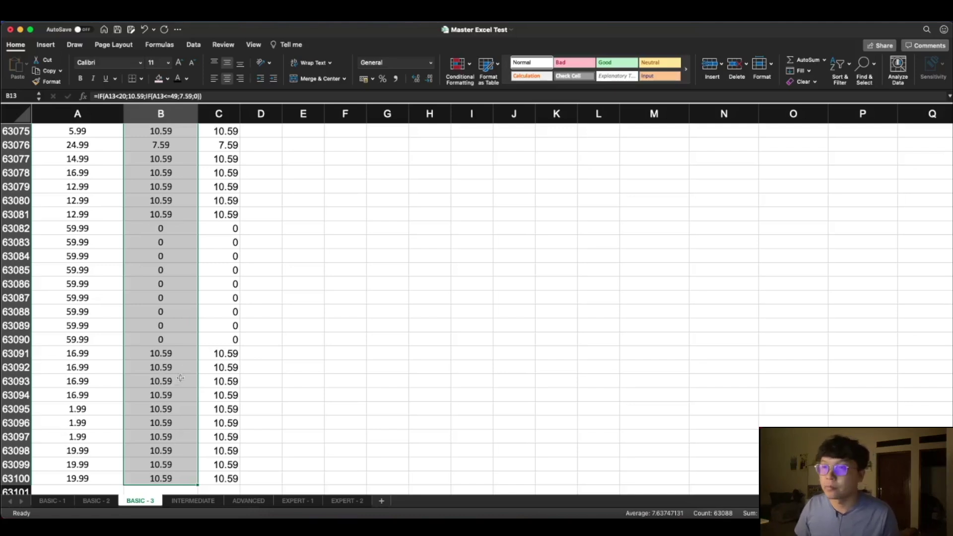
{"action": "left_click", "coordinate": [175, 356]}
{"action": "left_click", "coordinate": [179, 423]}
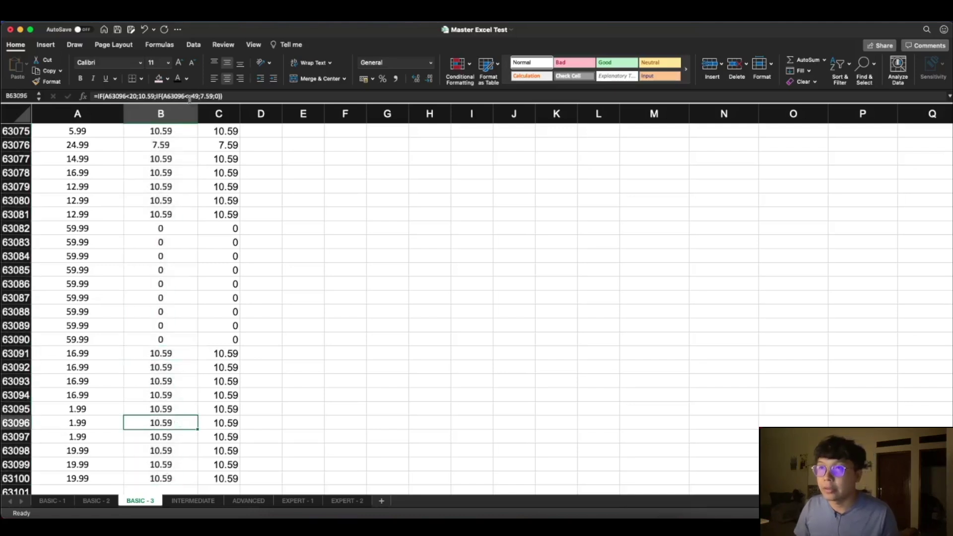
{"action": "left_click", "coordinate": [264, 186]}
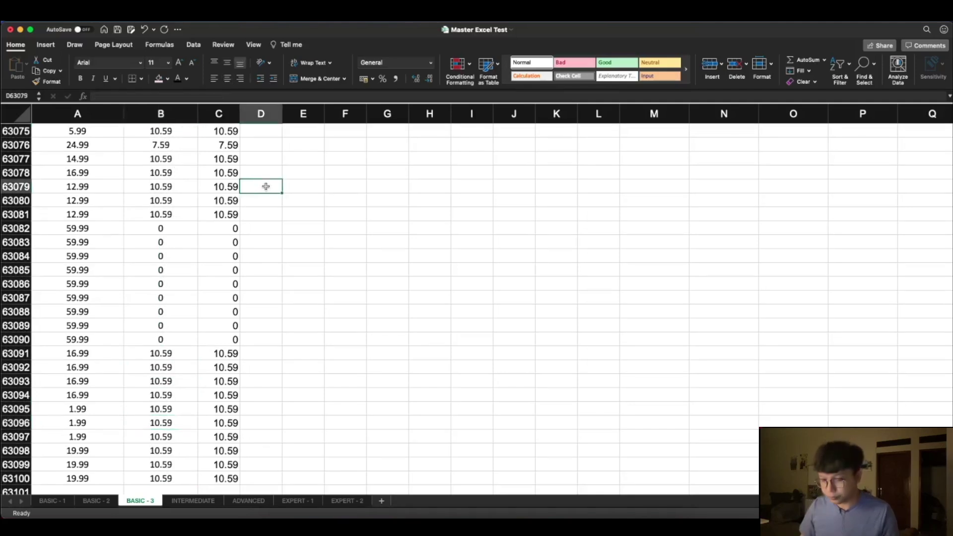
{"action": "key", "text": "ctrl+Home"}
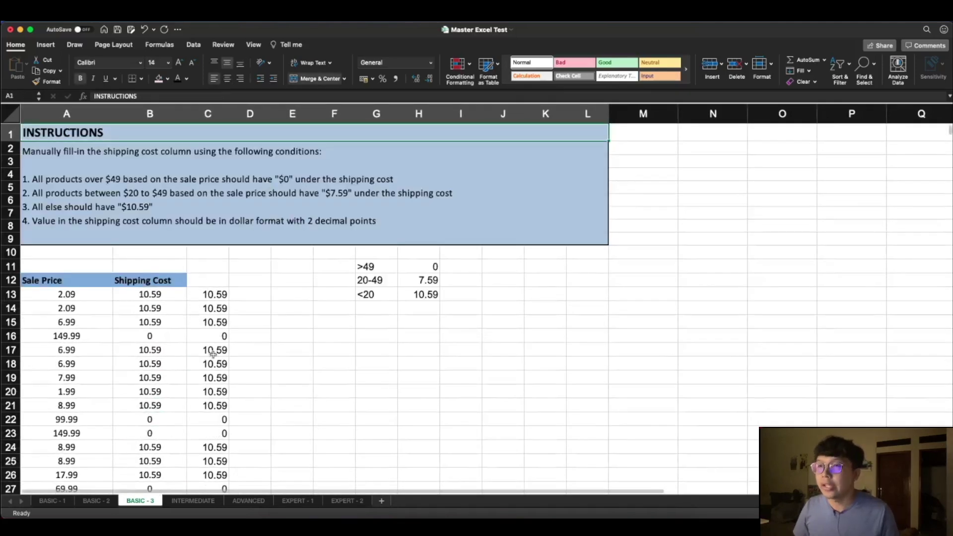
{"action": "scroll", "coordinate": [211, 353], "scroll_direction": "down", "scroll_amount": 2}
{"action": "scroll", "coordinate": [211, 353], "scroll_direction": "down", "scroll_amount": 4}
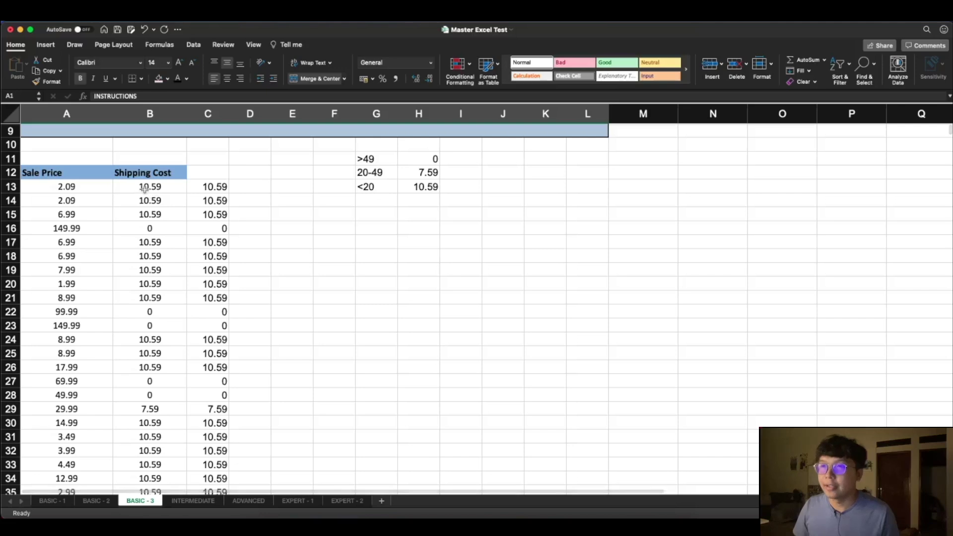
{"action": "scroll", "coordinate": [176, 200], "scroll_direction": "up", "scroll_amount": 4}
{"action": "scroll", "coordinate": [174, 209], "scroll_direction": "up", "scroll_amount": 2}
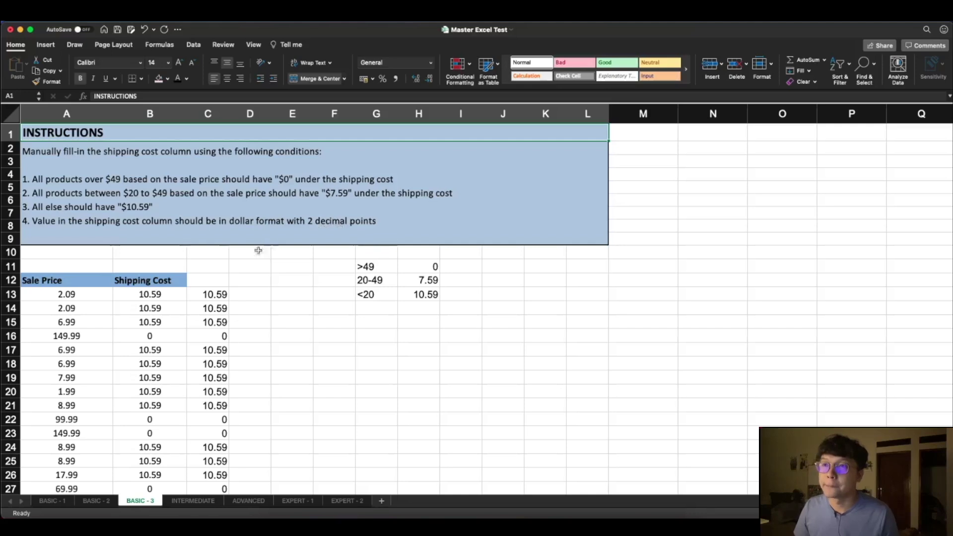
{"action": "left_click", "coordinate": [143, 118]}
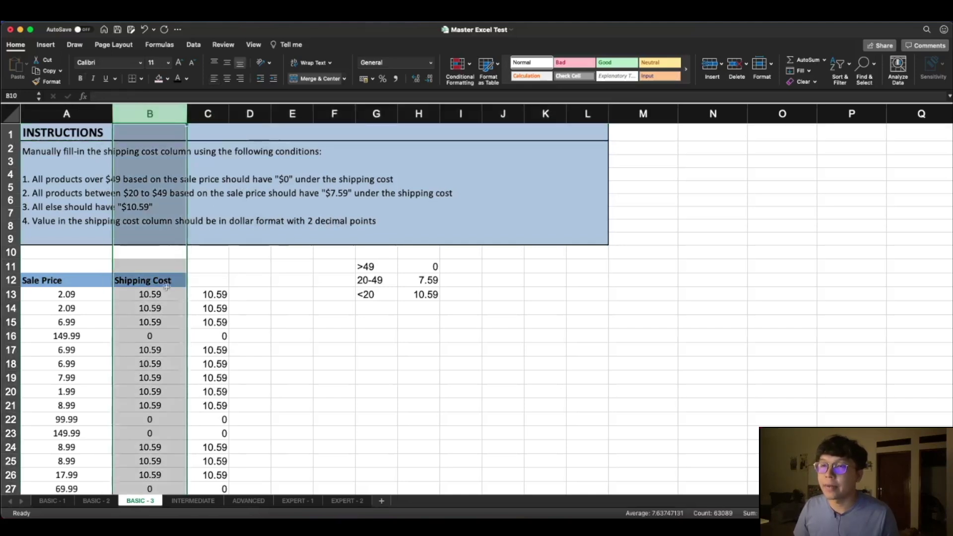
- Apply the $ English (United States) Accounting format to the Shipping Cost column
{"action": "left_click", "coordinate": [431, 63]}
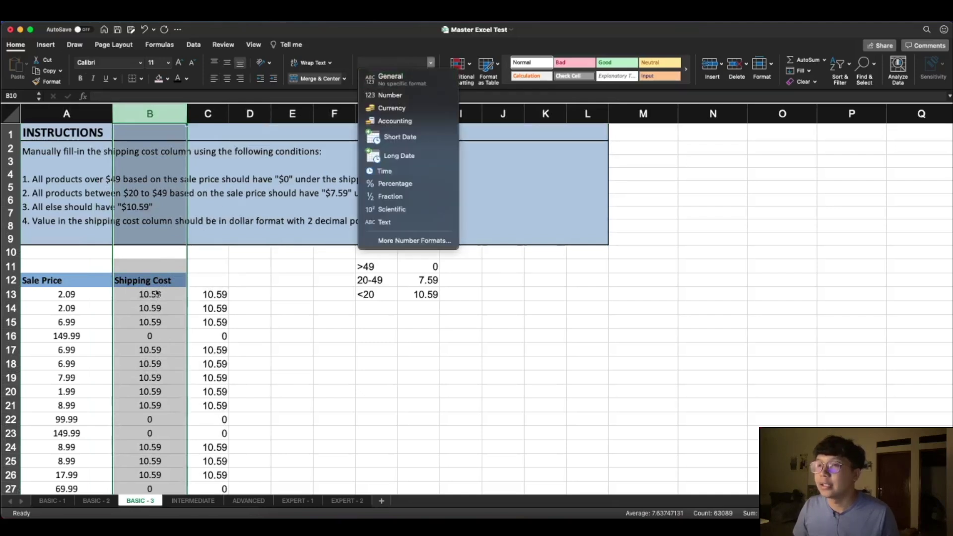
{"action": "left_click", "coordinate": [435, 63]}
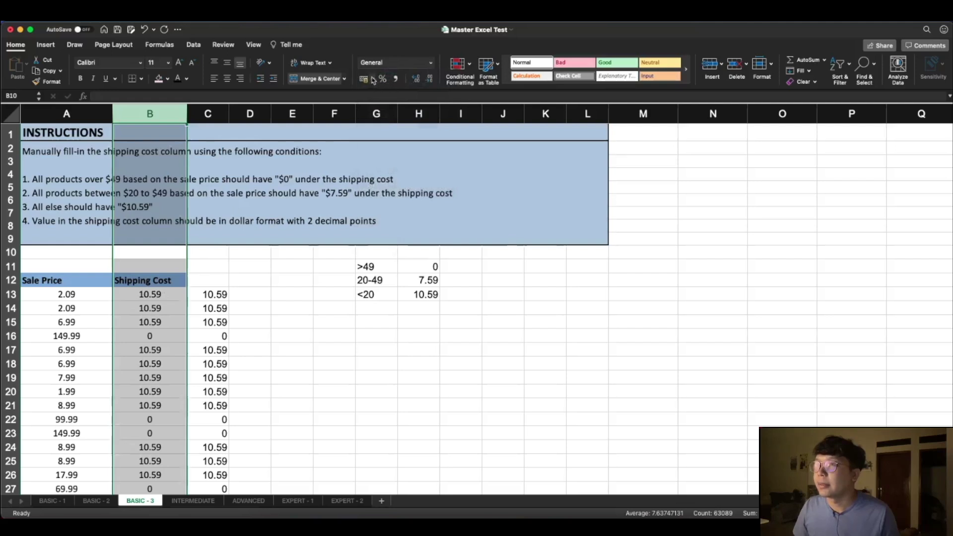
{"action": "left_click", "coordinate": [373, 80]}
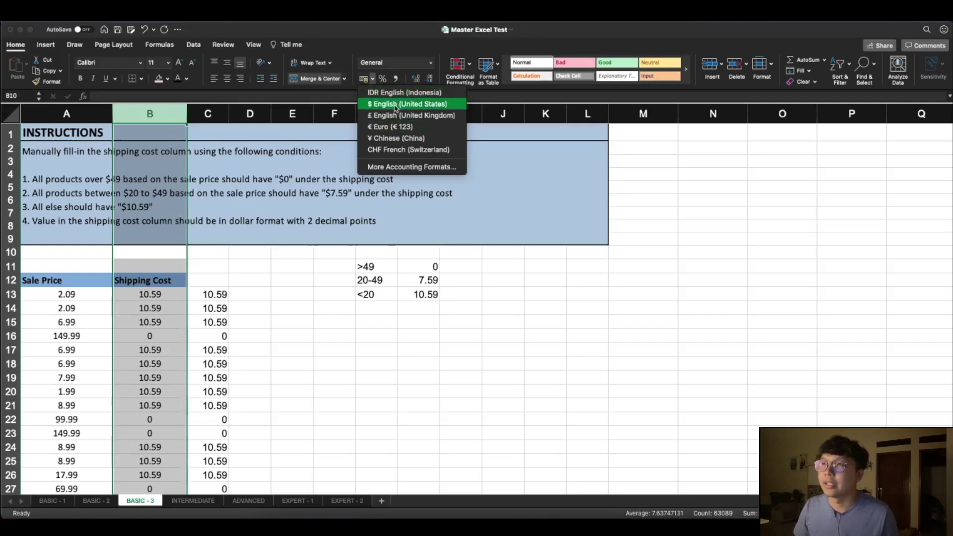
{"action": "left_click", "coordinate": [396, 104]}
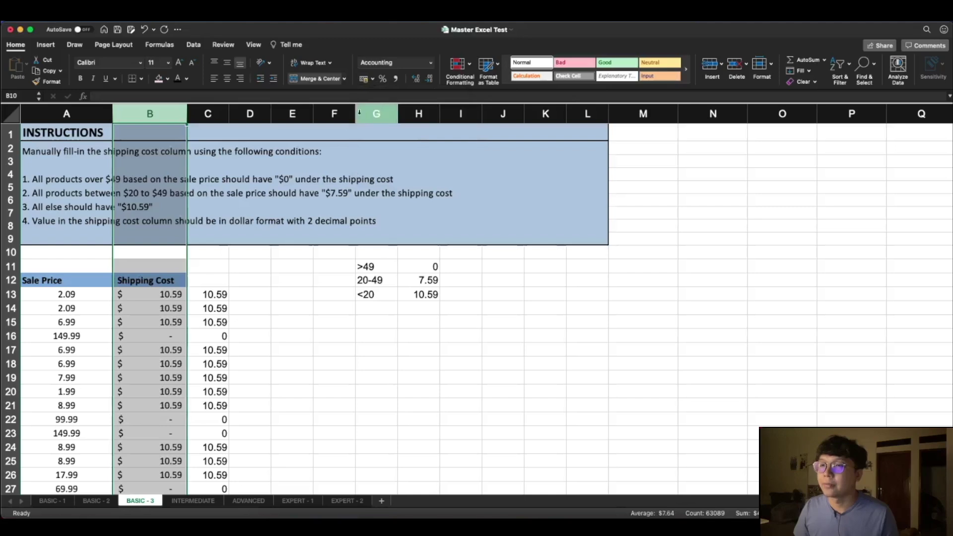
- Review the shipping cost formulas in column B, then switch to the INTERMEDIATE sheet
{"action": "scroll", "coordinate": [159, 352], "scroll_direction": "down", "scroll_amount": 3}
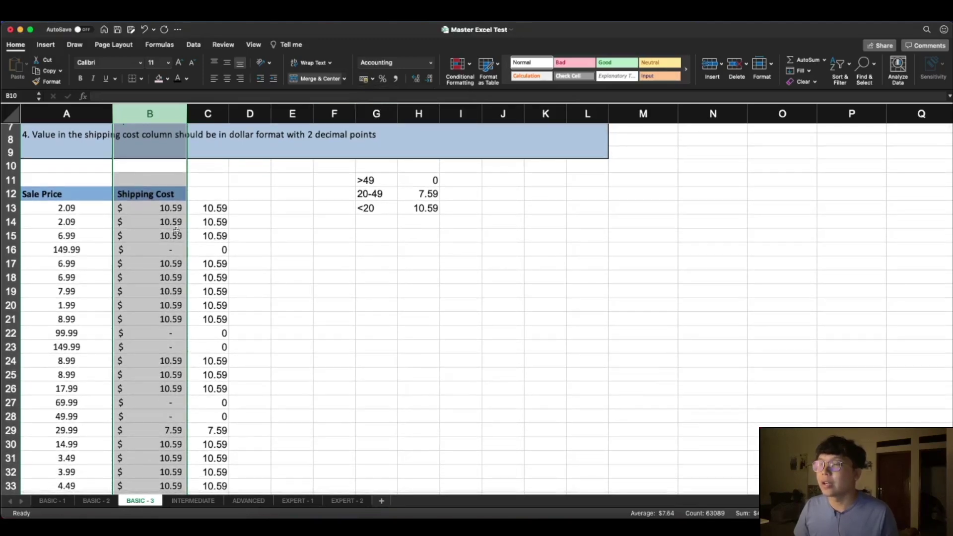
{"action": "scroll", "coordinate": [176, 231], "scroll_direction": "up", "scroll_amount": 2}
{"action": "scroll", "coordinate": [460, 228], "scroll_direction": "up", "scroll_amount": 1}
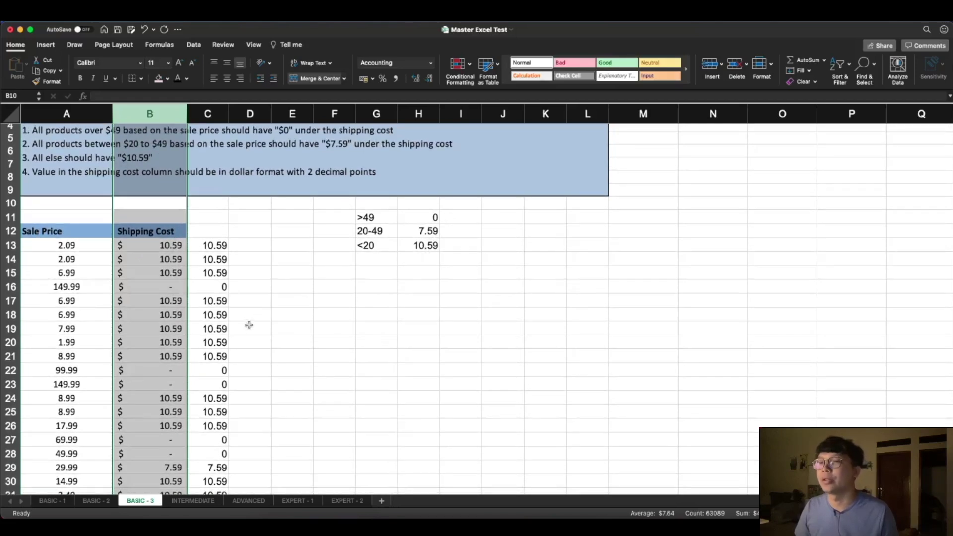
{"action": "scroll", "coordinate": [239, 330], "scroll_direction": "down", "scroll_amount": 4}
{"action": "scroll", "coordinate": [183, 336], "scroll_direction": "down", "scroll_amount": 10}
{"action": "left_click", "coordinate": [184, 337]}
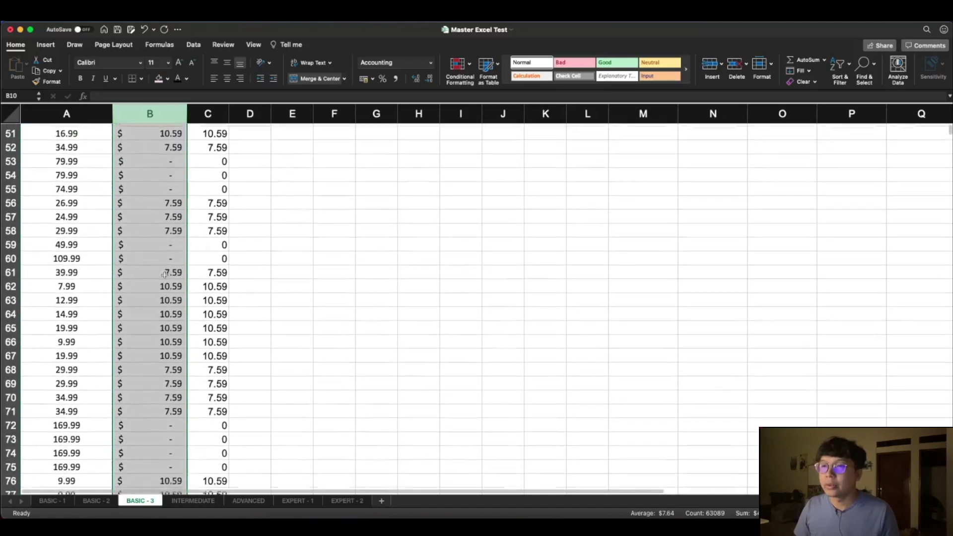
{"action": "scroll", "coordinate": [187, 328], "scroll_direction": "down", "scroll_amount": 10}
{"action": "scroll", "coordinate": [190, 315], "scroll_direction": "up", "scroll_amount": 20}
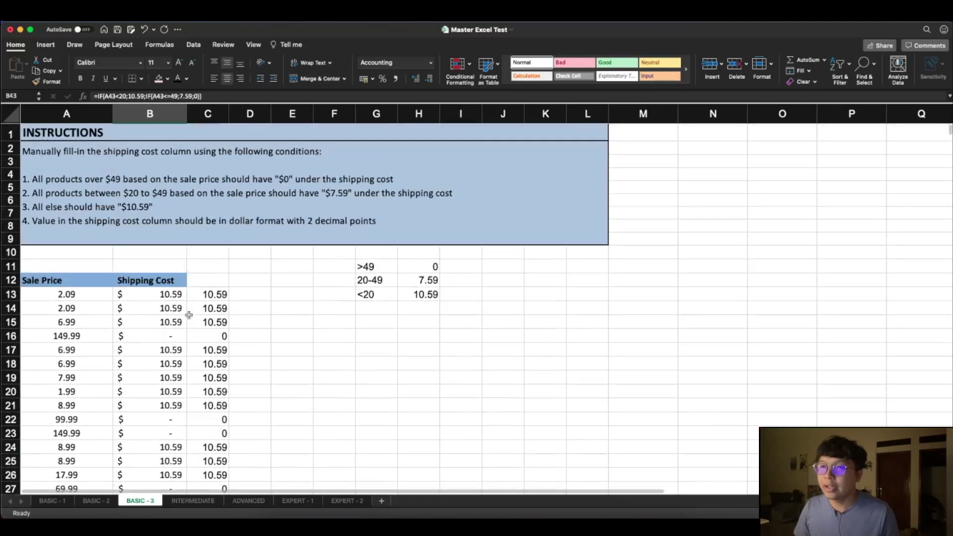
{"action": "left_click", "coordinate": [170, 316]}
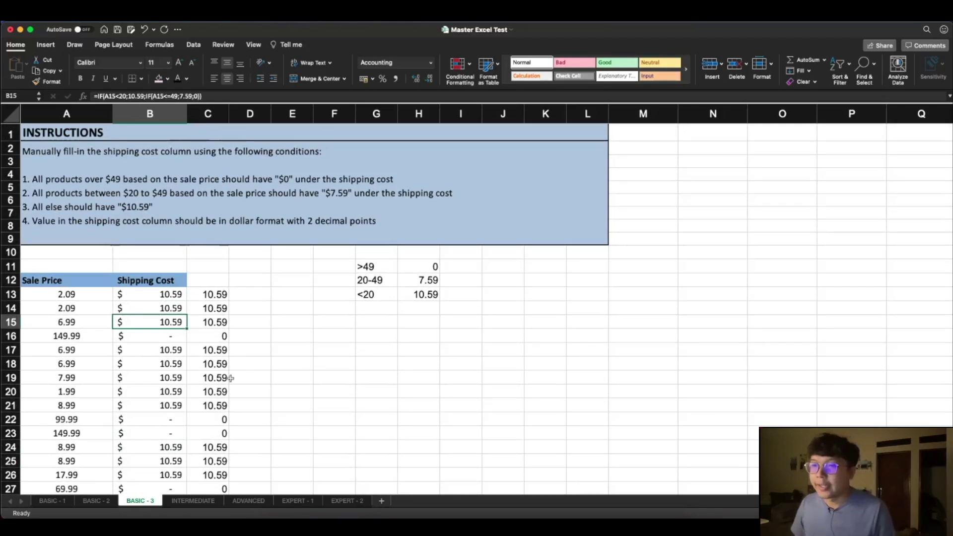
{"action": "left_click", "coordinate": [193, 501]}
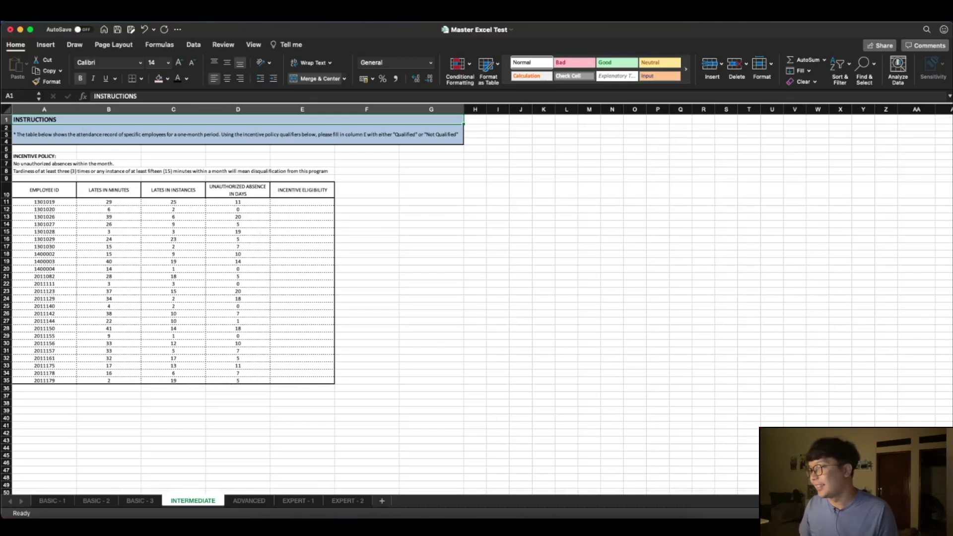
{"action": "scroll", "coordinate": [477, 298], "scroll_direction": "up", "scroll_amount": 3}
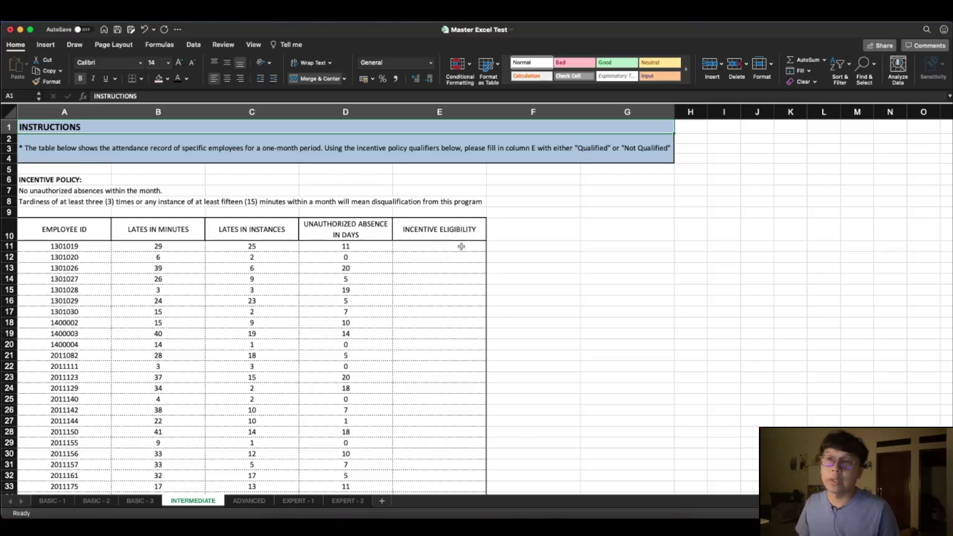
{"action": "left_click_drag", "start_coordinate": [37, 180], "coordinate": [49, 189]}
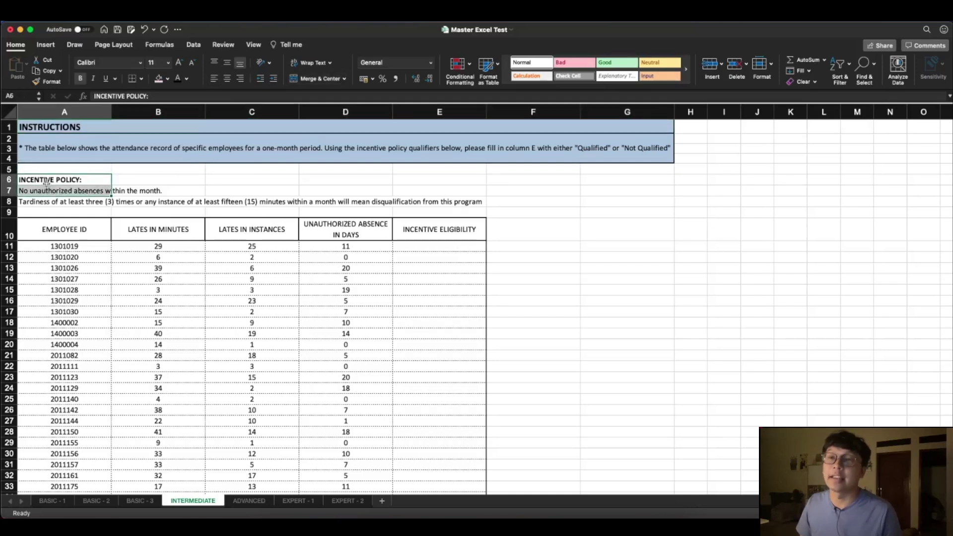
{"action": "left_click", "coordinate": [80, 202]}
{"action": "left_click", "coordinate": [52, 190]}
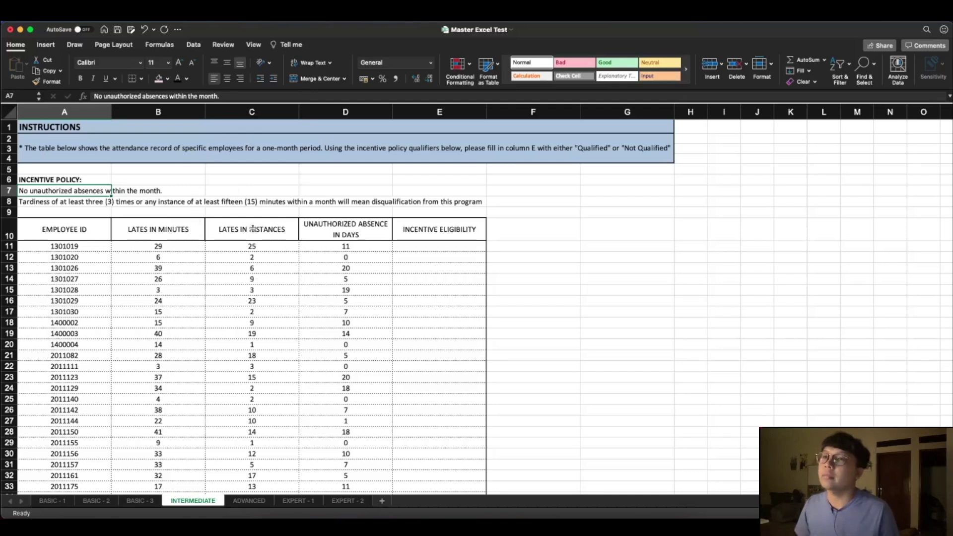
{"action": "left_click", "coordinate": [46, 204]}
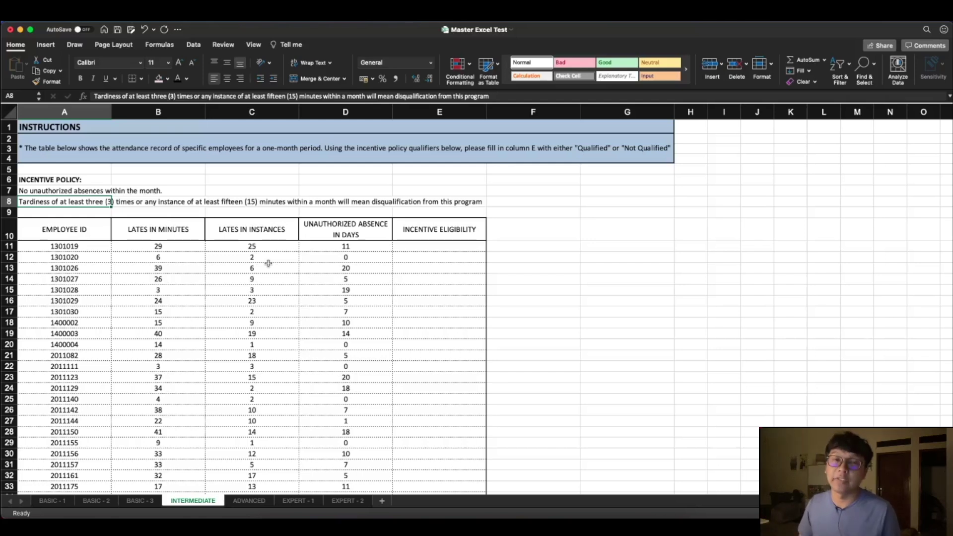
{"action": "left_click", "coordinate": [427, 289]}
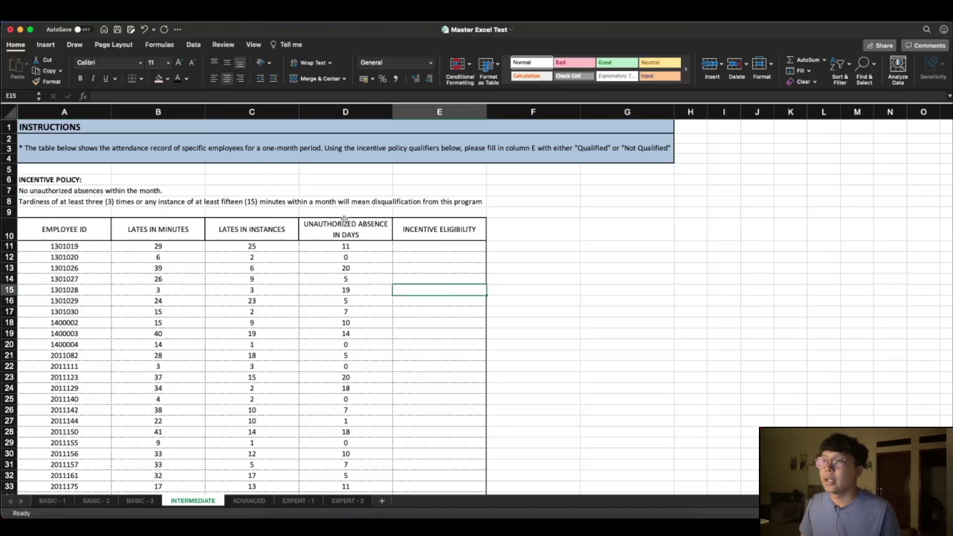
{"action": "left_click", "coordinate": [345, 112]}
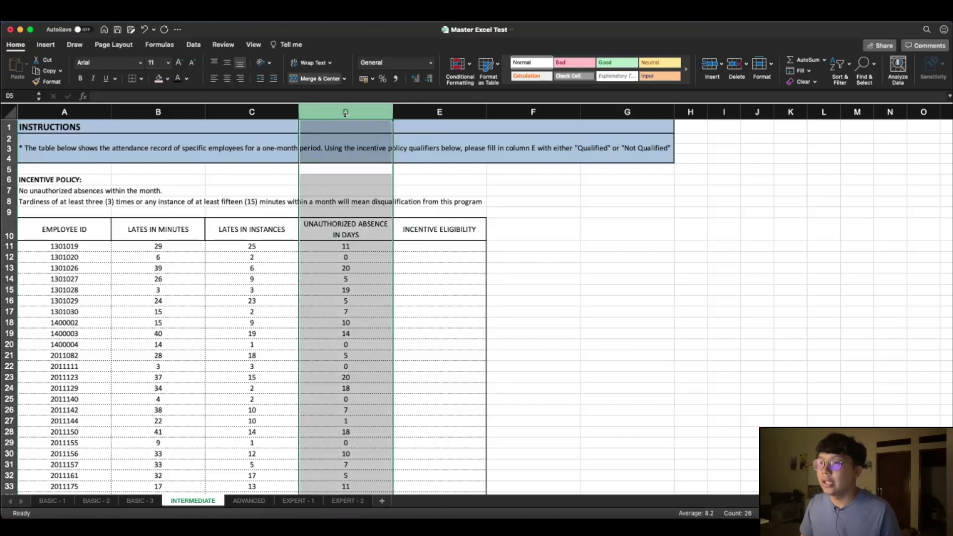
{"action": "left_click", "coordinate": [358, 343]}
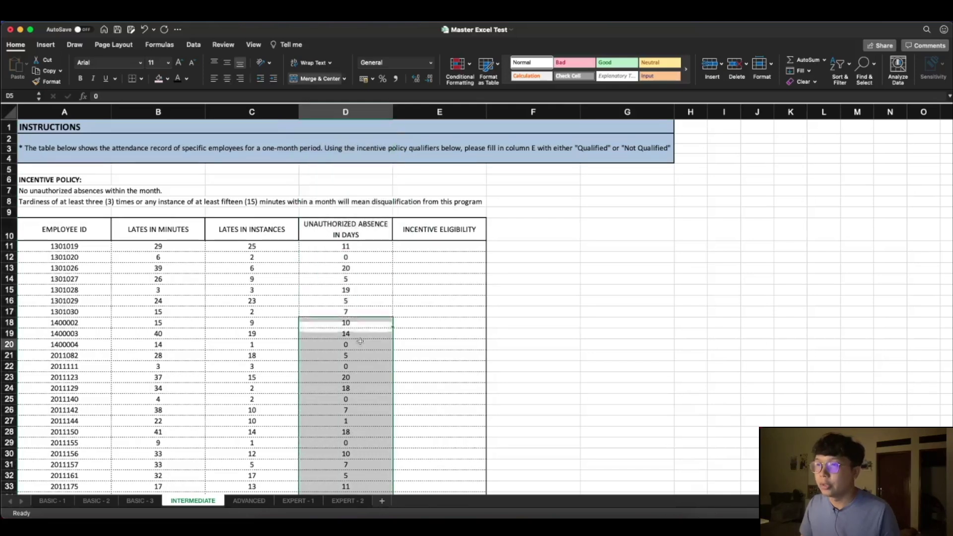
{"action": "left_click", "coordinate": [250, 113]}
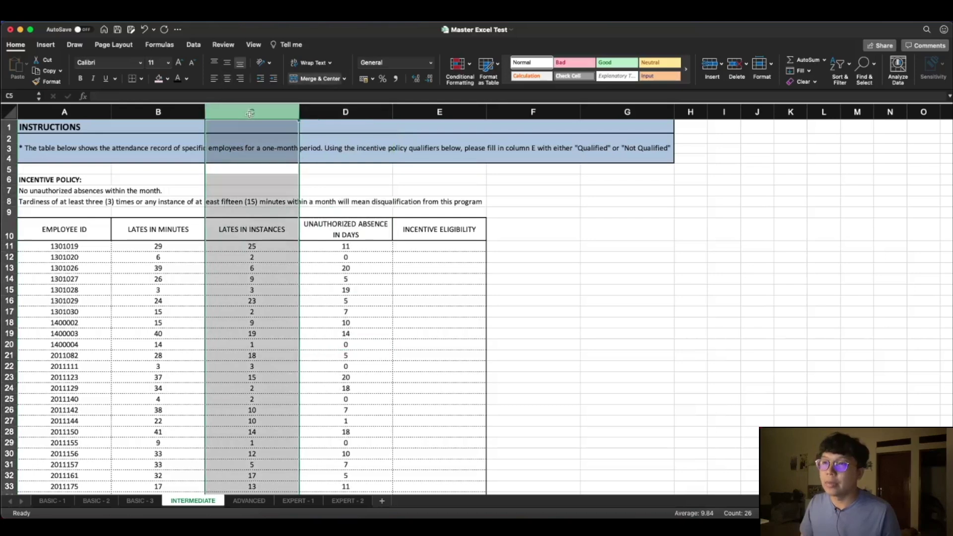
{"action": "left_click", "coordinate": [265, 300]}
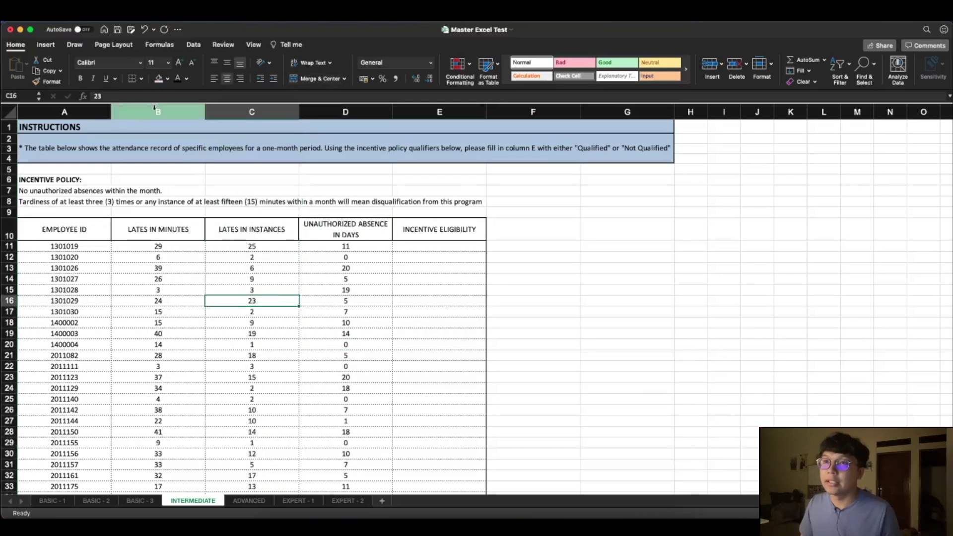
{"action": "left_click", "coordinate": [155, 110]}
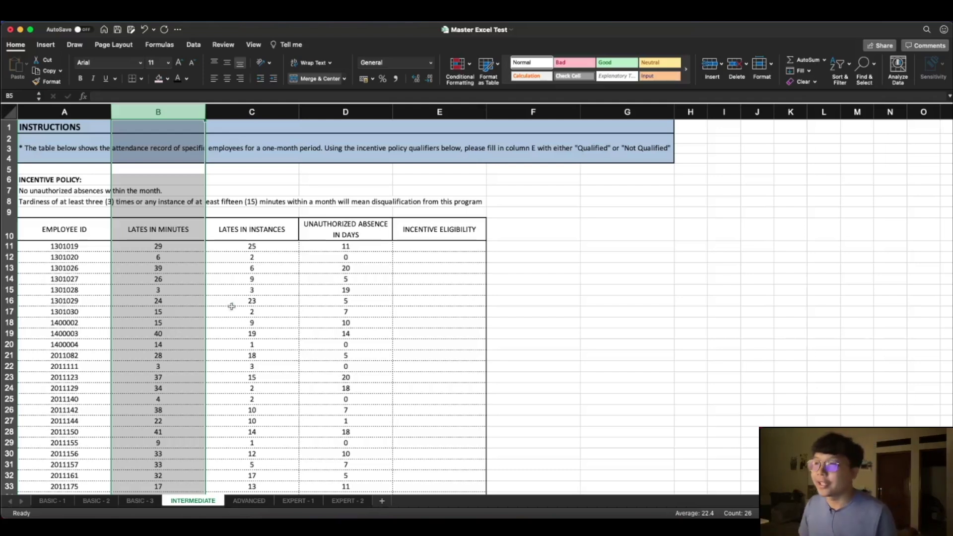
{"action": "left_click", "coordinate": [376, 247]}
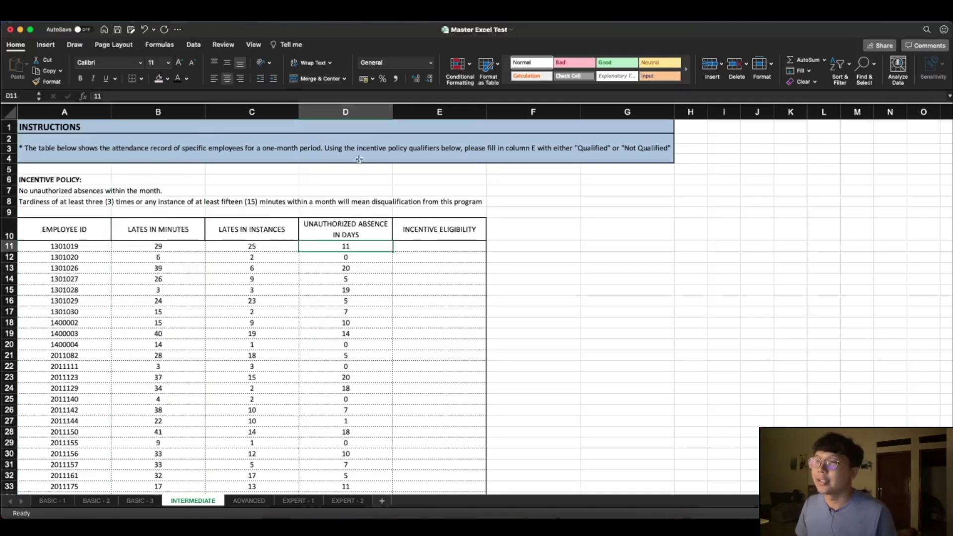
{"action": "left_click", "coordinate": [347, 112]}
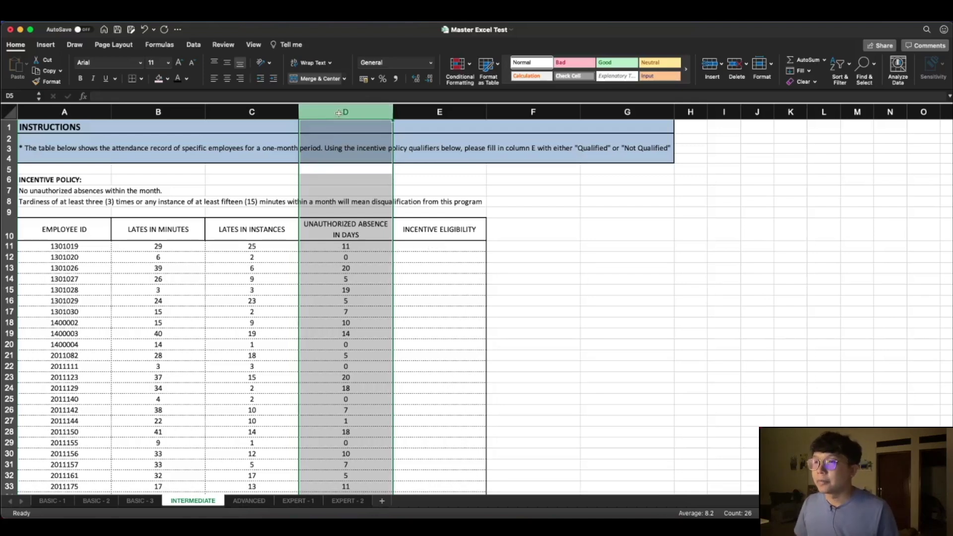
{"action": "left_click_drag", "start_coordinate": [338, 113], "coordinate": [292, 110]}
{"action": "left_click", "coordinate": [166, 107]}
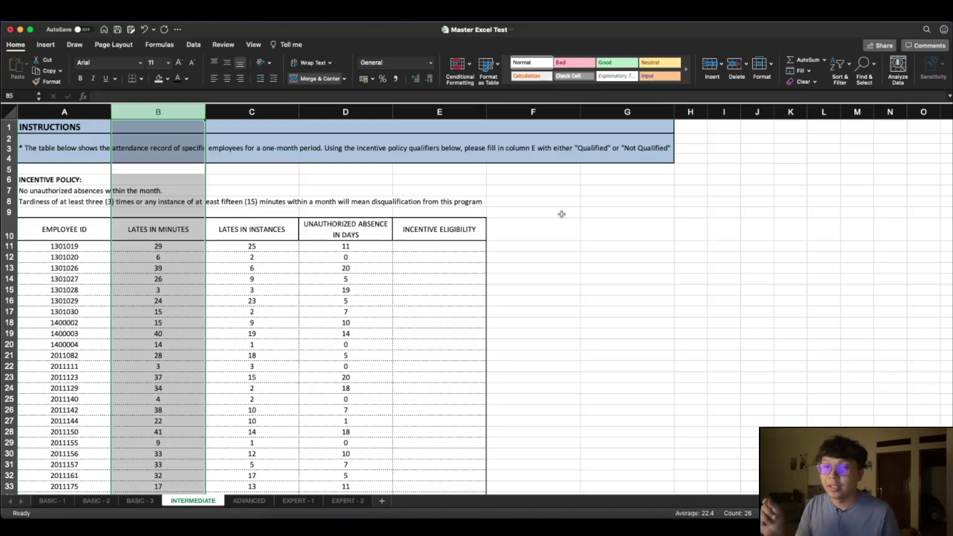
- Begin E11's eligibility formula with =if(D11=0; testing for zero absences
{"action": "left_click", "coordinate": [428, 247]}
{"action": "type", "text": "="}
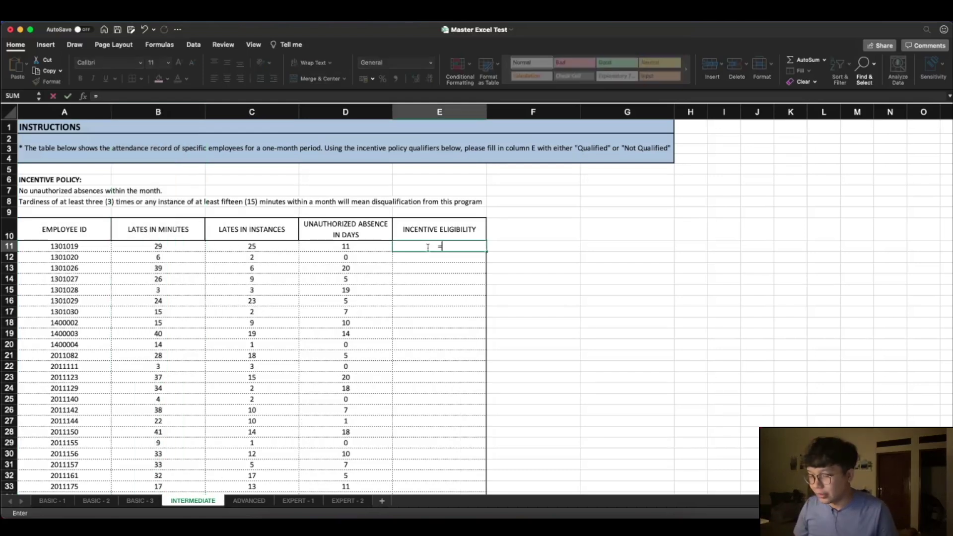
{"action": "type", "text": "if("}
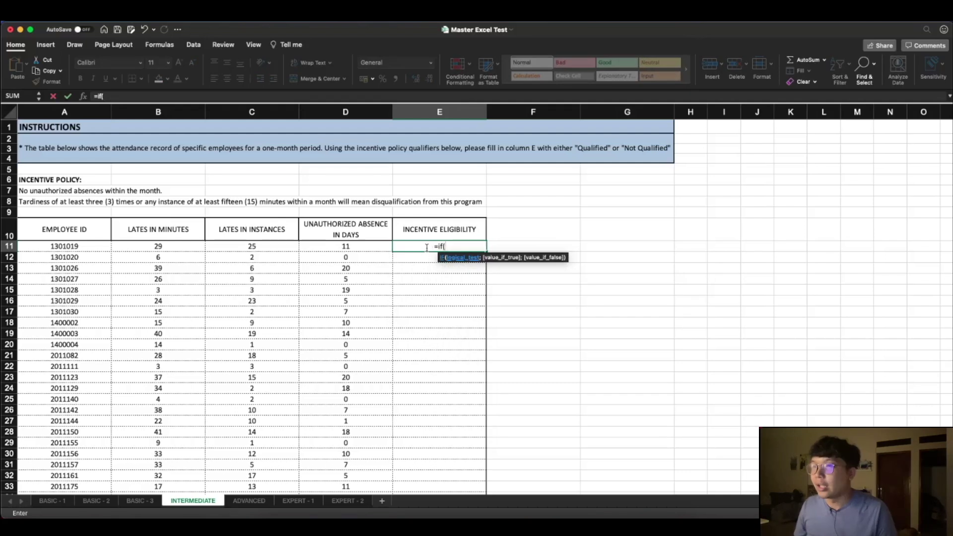
{"action": "left_click", "coordinate": [353, 246]}
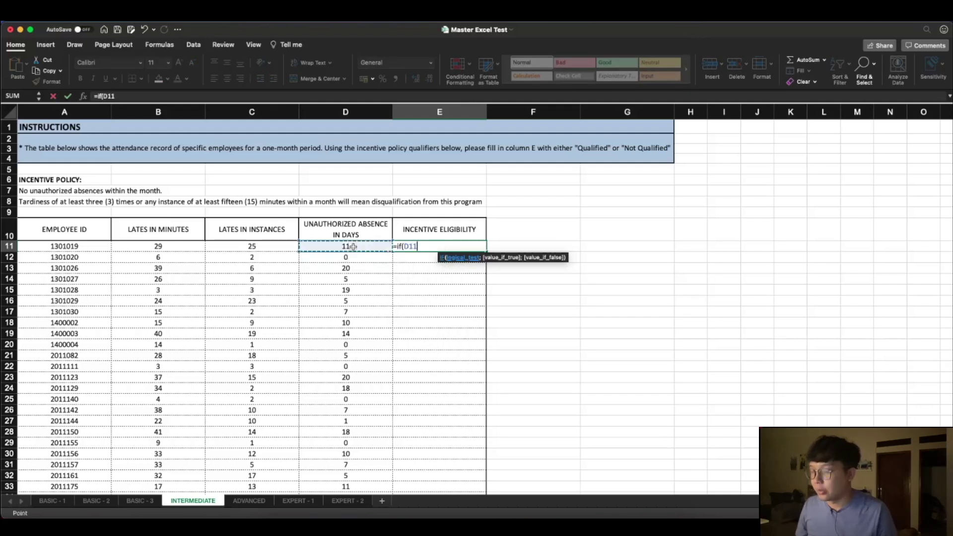
{"action": "type", "text": "=0;"}
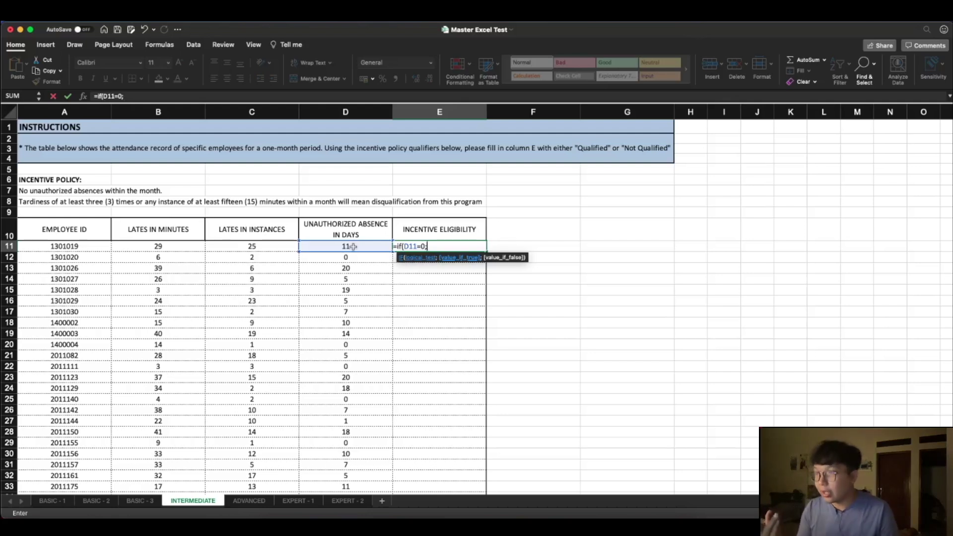
- Nest a second IF testing C11<3 for late instances, then open a third if(
{"action": "type", "text": "if"}
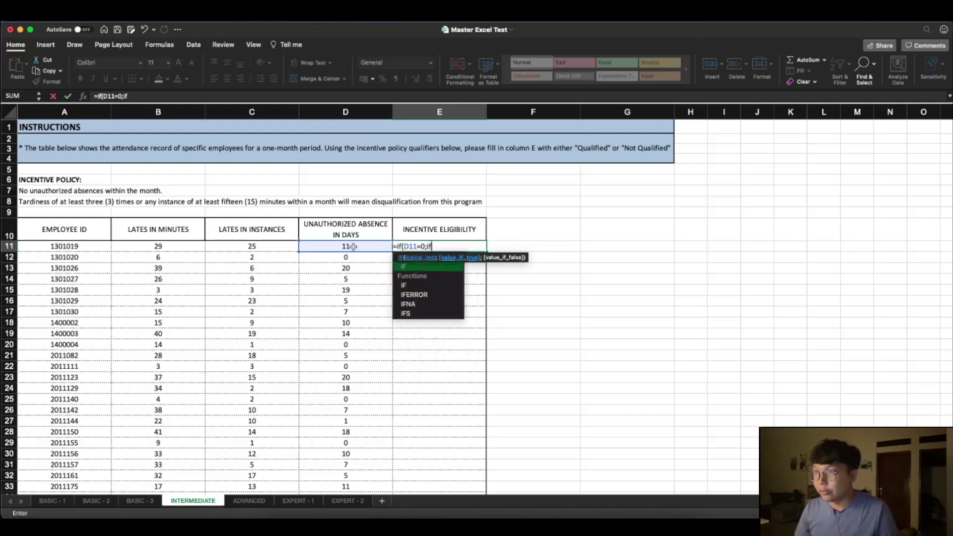
{"action": "type", "text": "("}
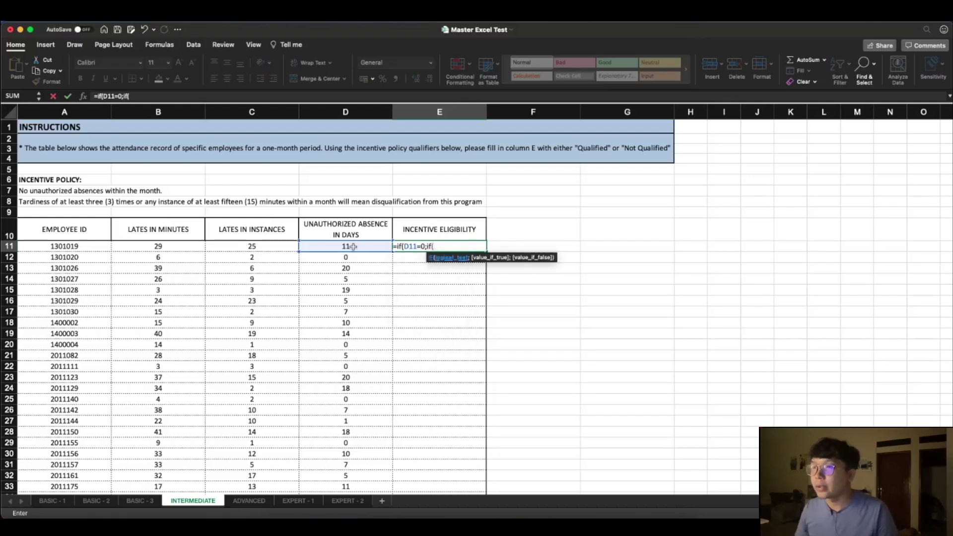
{"action": "left_click", "coordinate": [249, 248]}
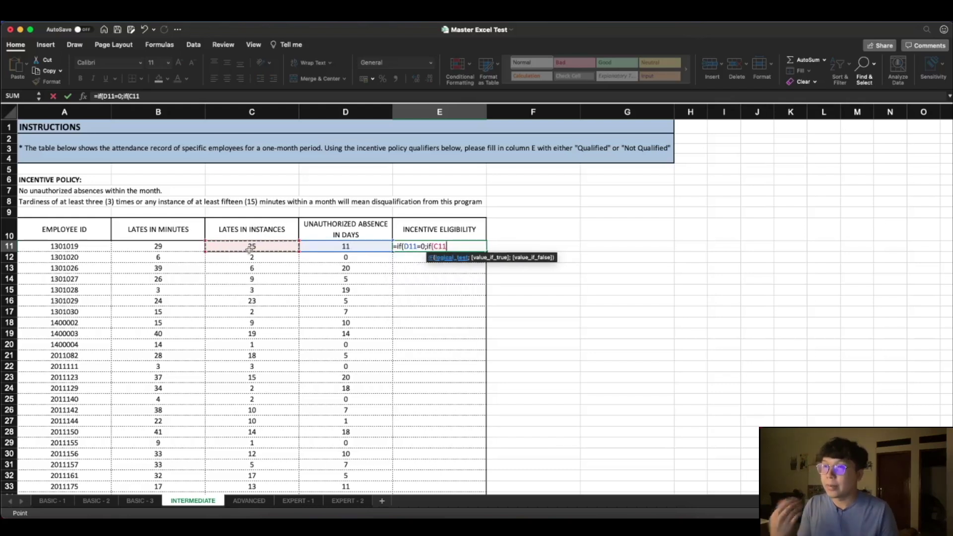
{"action": "type", "text": ";<3"}
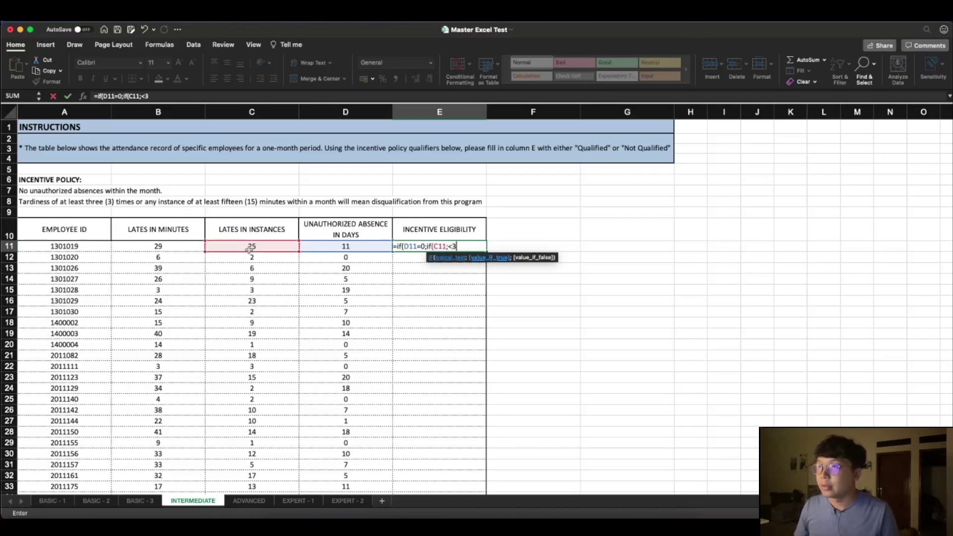
{"action": "left_click", "coordinate": [448, 247]}
{"action": "key", "text": "BackSpace"}
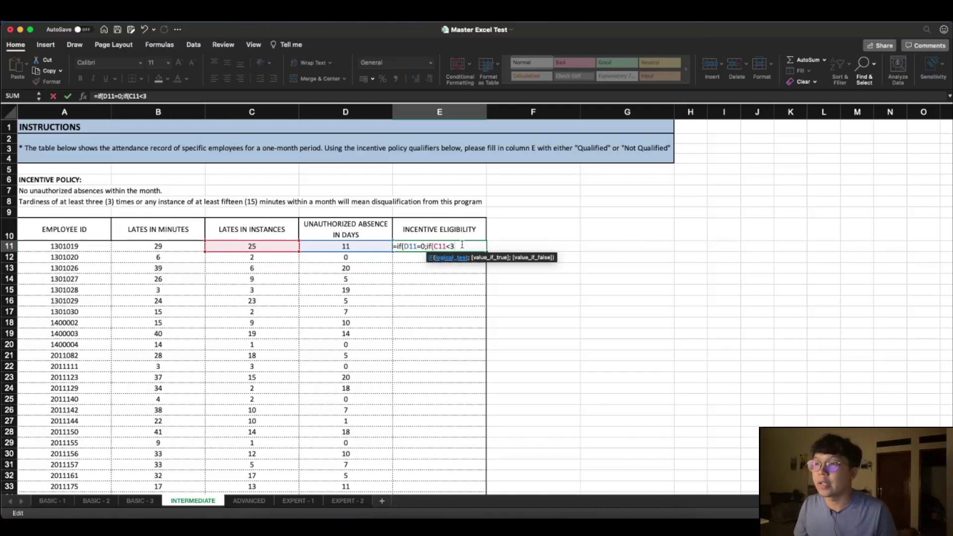
{"action": "type", "text": ";"}
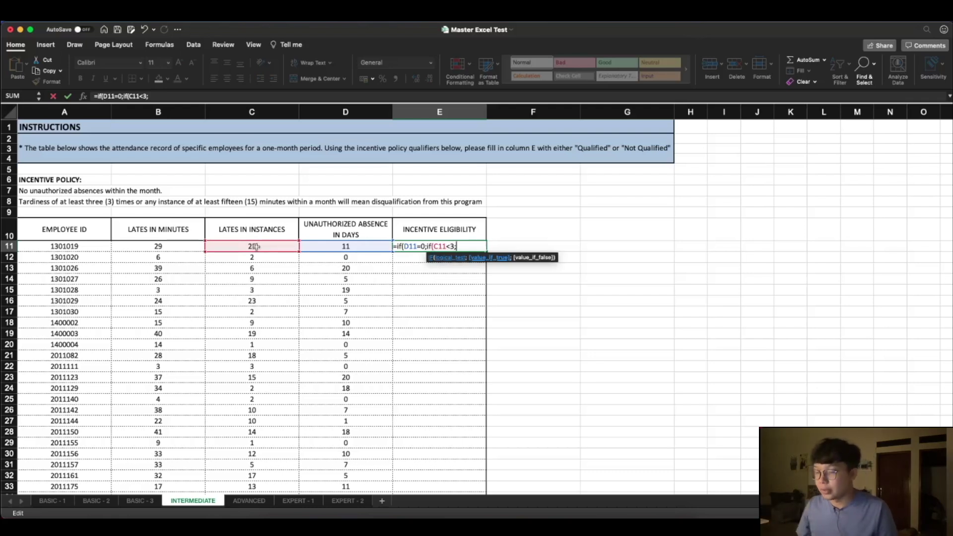
{"action": "type", "text": "if("}
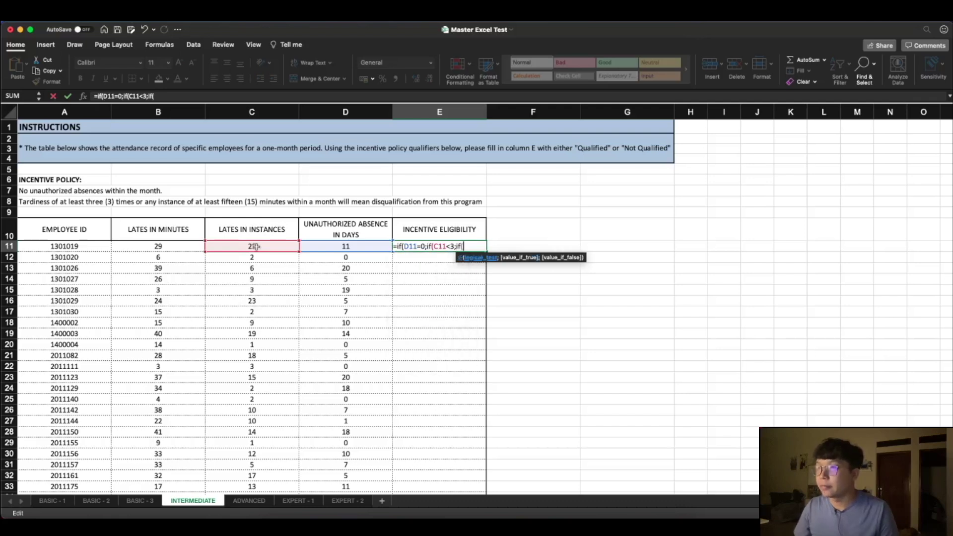
- Add the third condition B11<15; on late minutes to E11's formula
{"action": "left_click", "coordinate": [183, 247]}
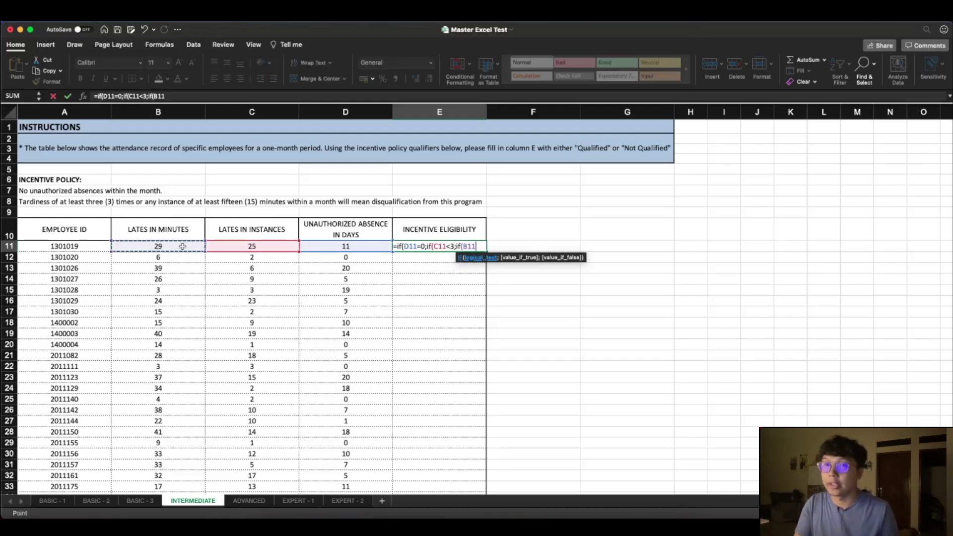
{"action": "type", "text": "<"}
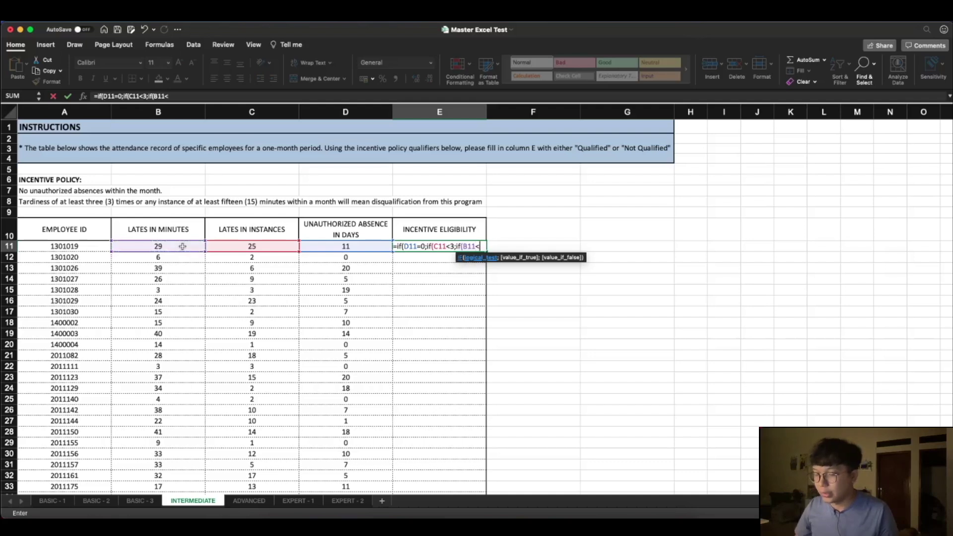
{"action": "type", "text": "15"}
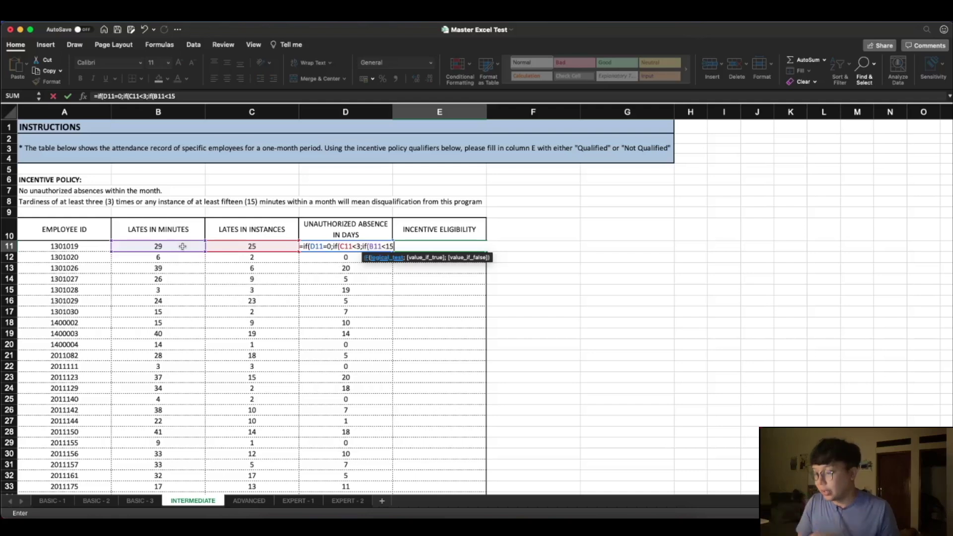
{"action": "type", "text": ";"}
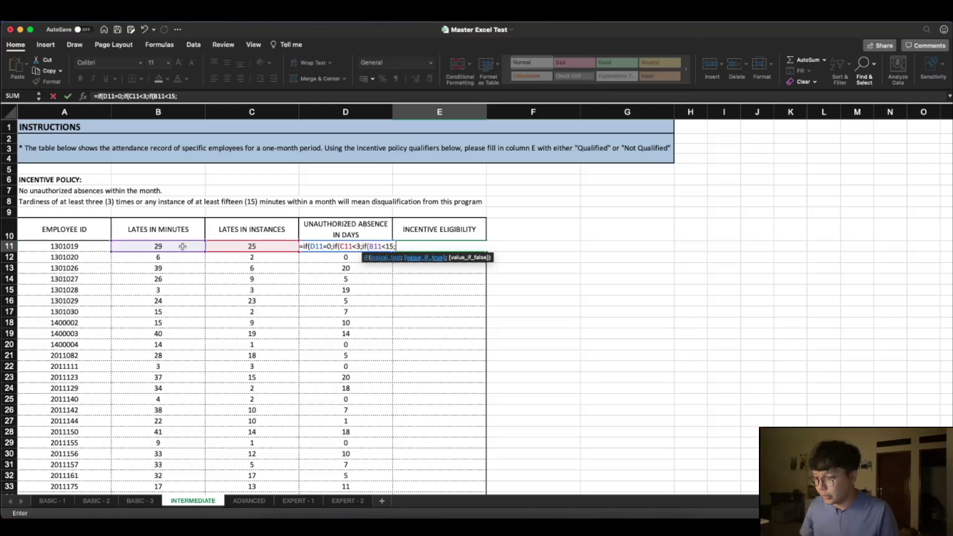
- Finish E11's nested IF with "Qualified" and "Not Qualified" results for each condition and enter it
{"action": "type", "text": "\"Qualified\""}
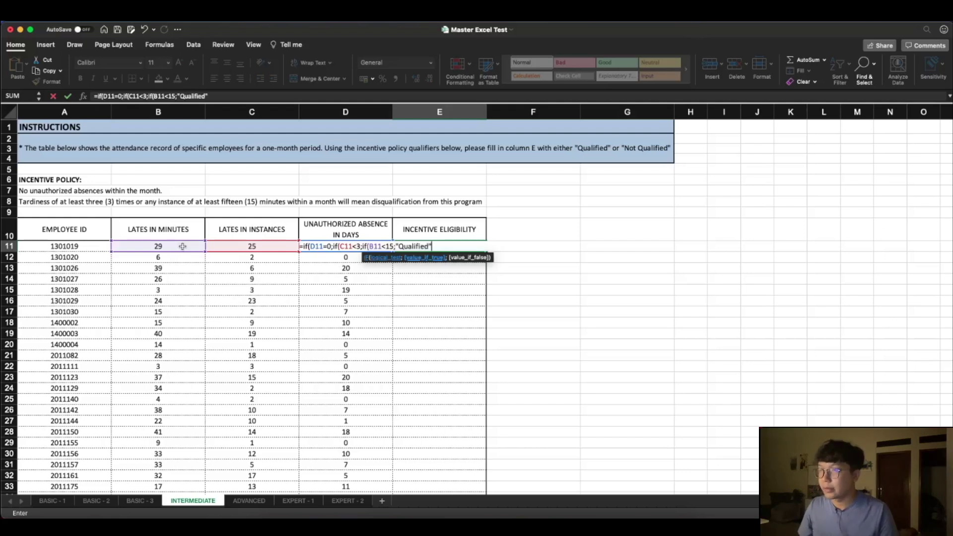
{"action": "type", "text": ";"}
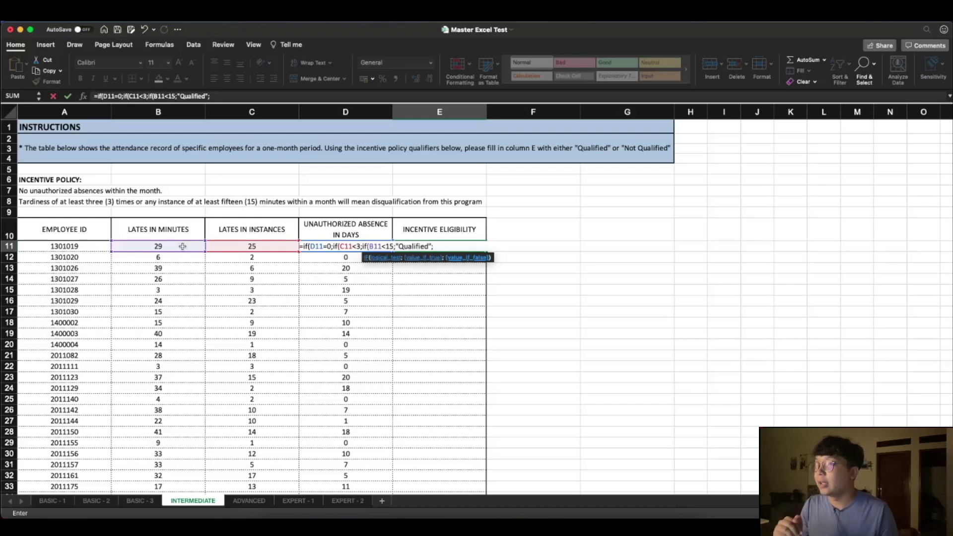
{"action": "type", "text": "\"Not "}
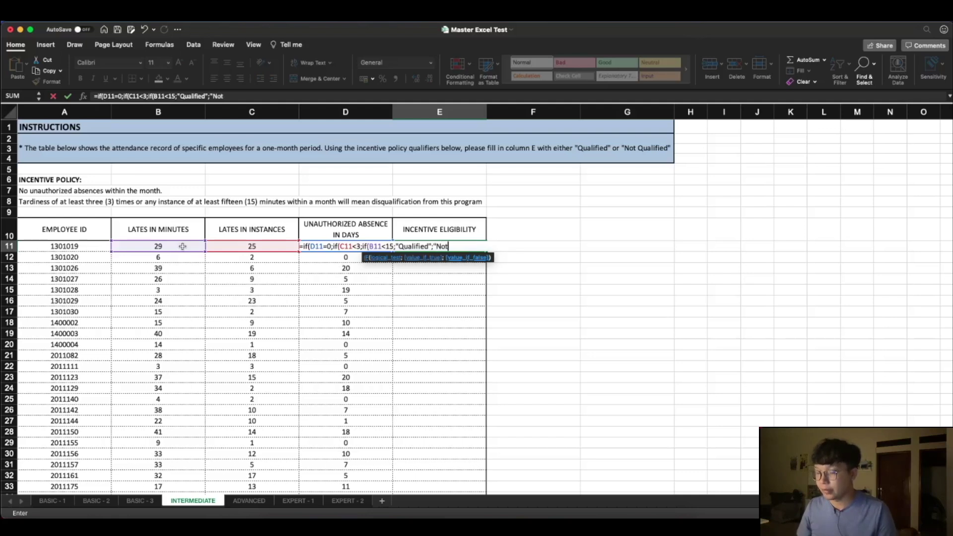
{"action": "type", "text": "Qualified"}
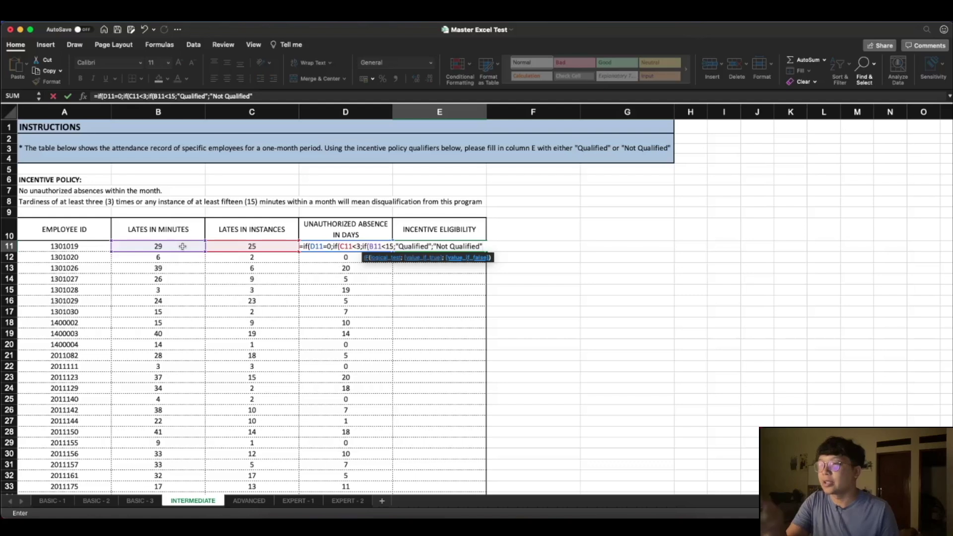
{"action": "type", "text": ")"}
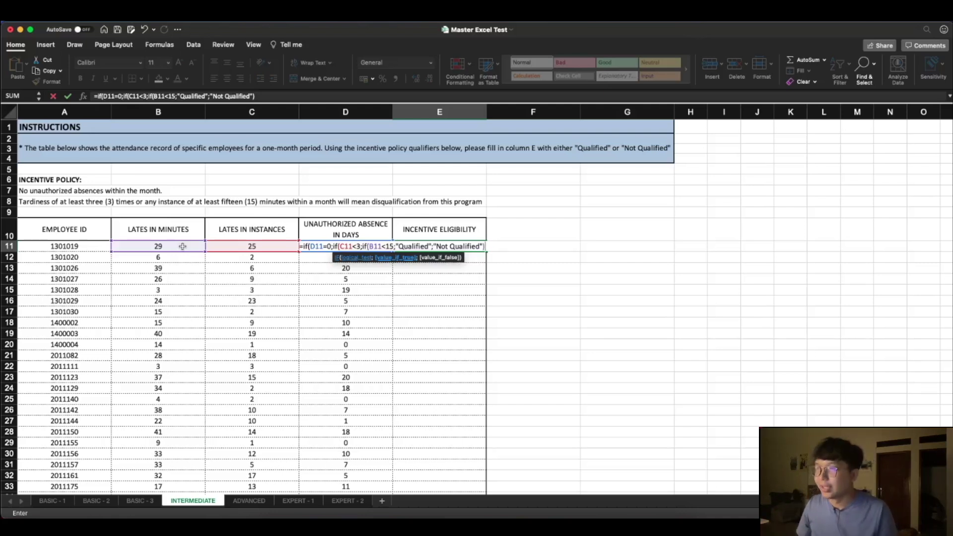
{"action": "type", "text": ";"}
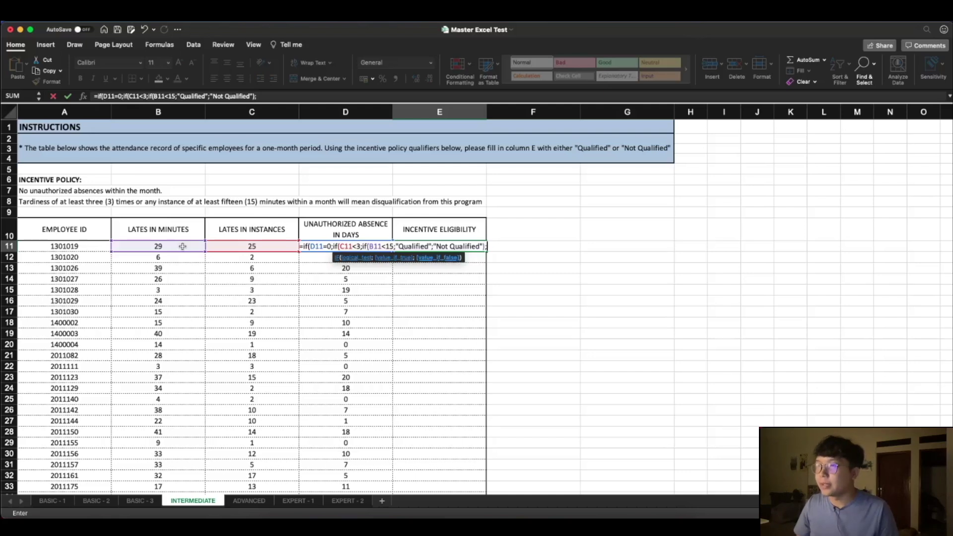
{"action": "type", "text": "\"Not "}
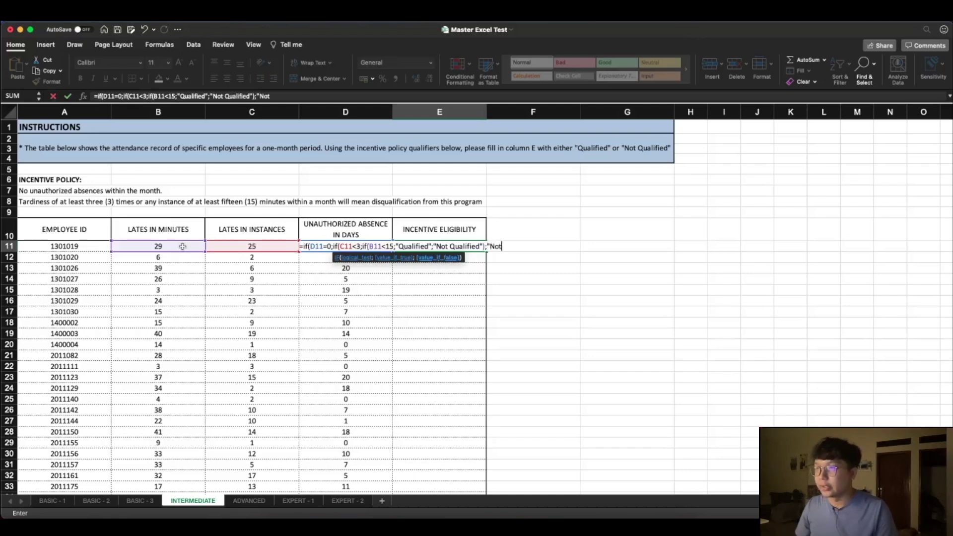
{"action": "type", "text": "Qualified\";"}
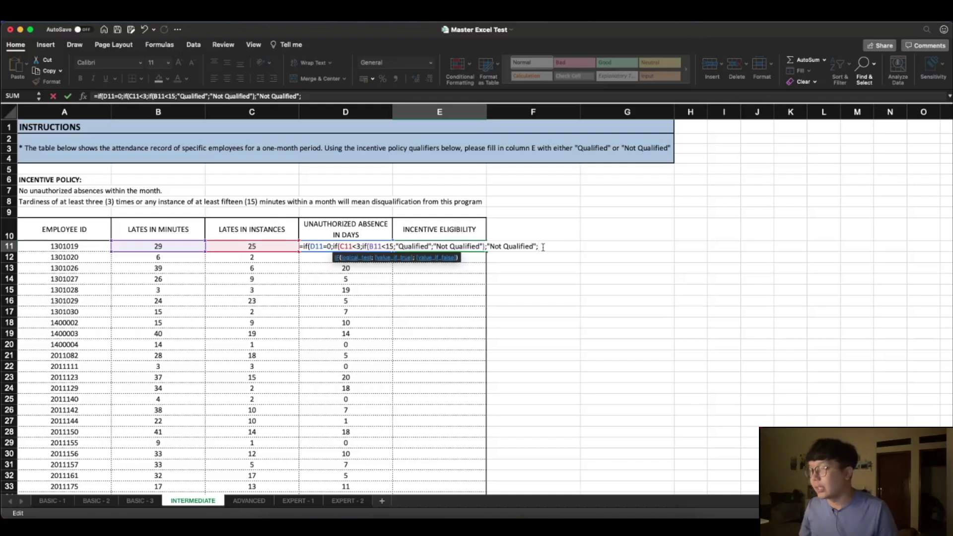
{"action": "key", "text": "BackSpace"}
{"action": "type", "text": ");n"}
{"action": "key", "text": "BackSpace"}
{"action": "key", "text": "BackSpace"}
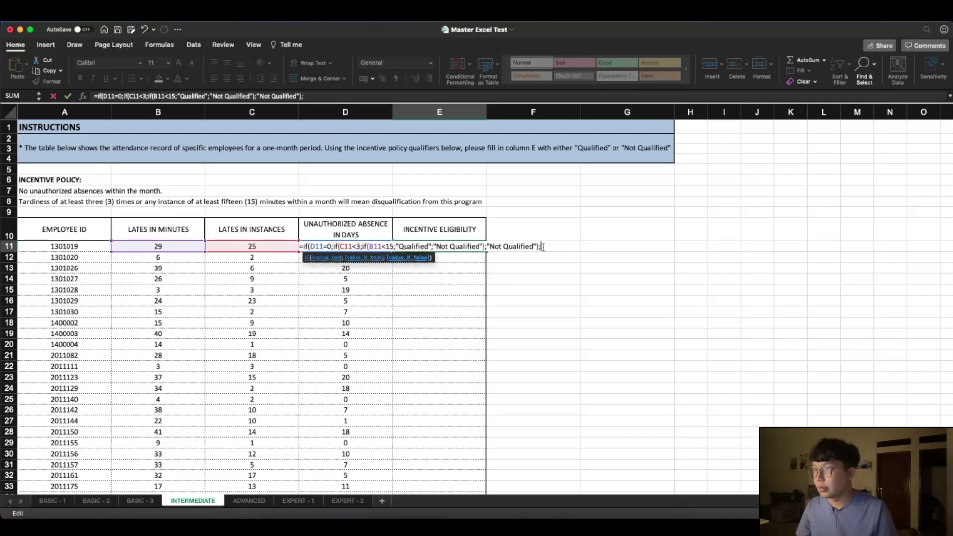
{"action": "type", "text": "No"}
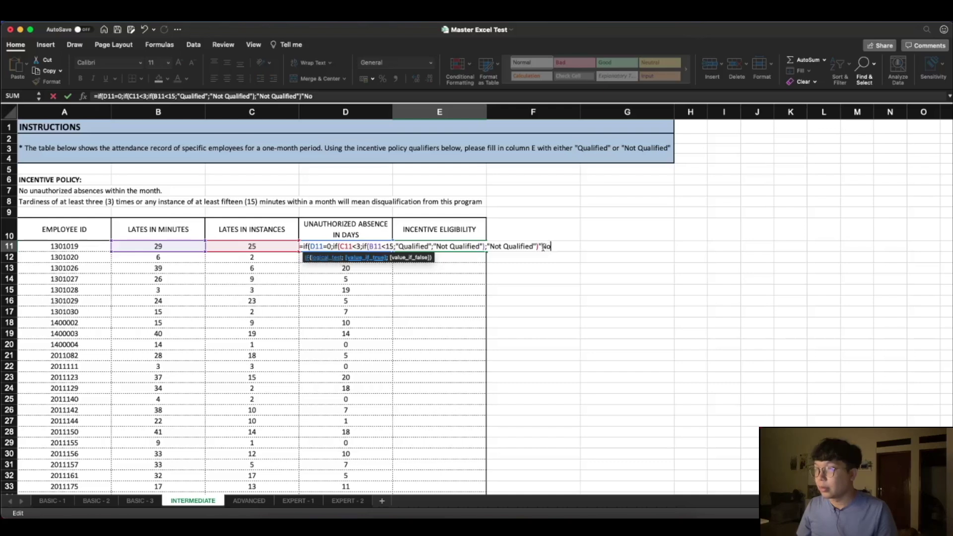
{"action": "type", "text": ";"}
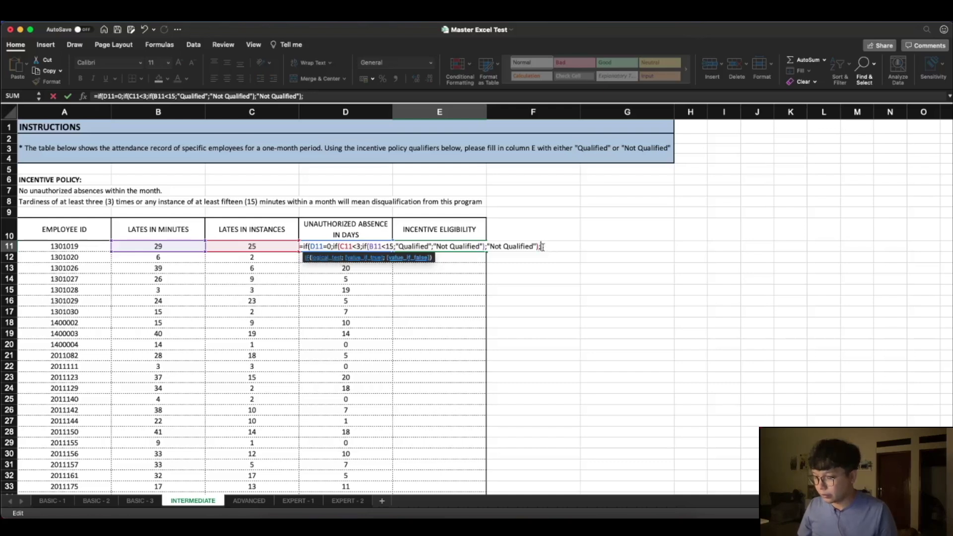
{"action": "type", "text": "no"}
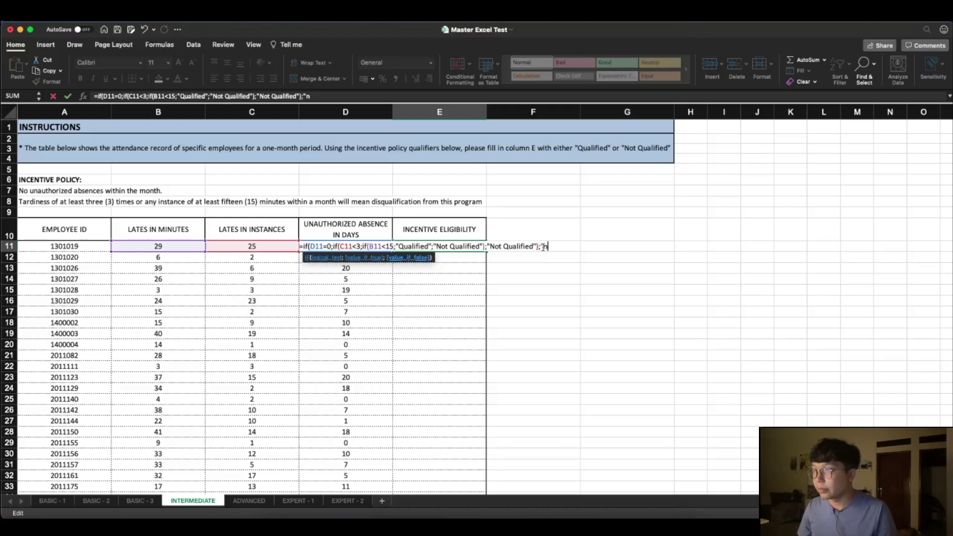
{"action": "key", "text": "BackSpace"}
{"action": "type", "text": "Not"}
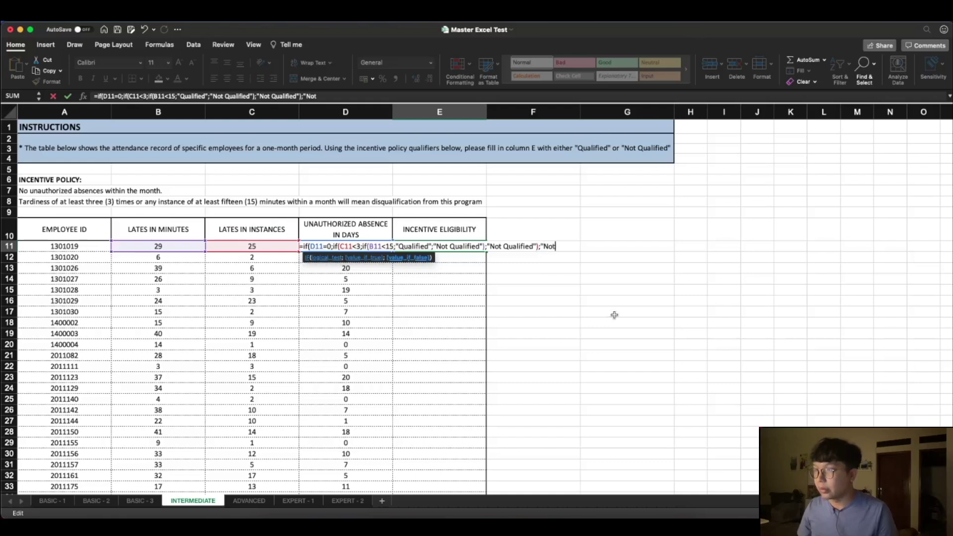
{"action": "type", "text": " Qualifi"}
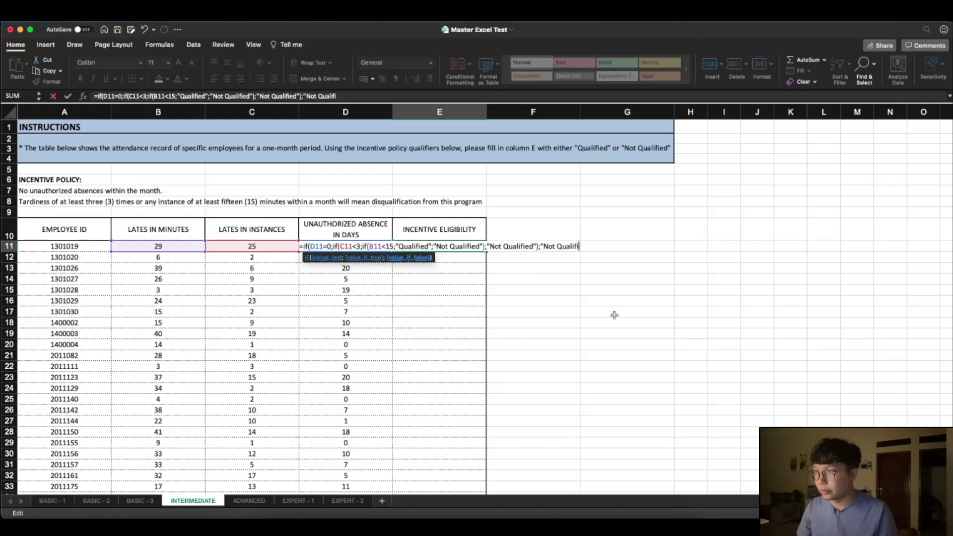
{"action": "type", "text": "ed)"}
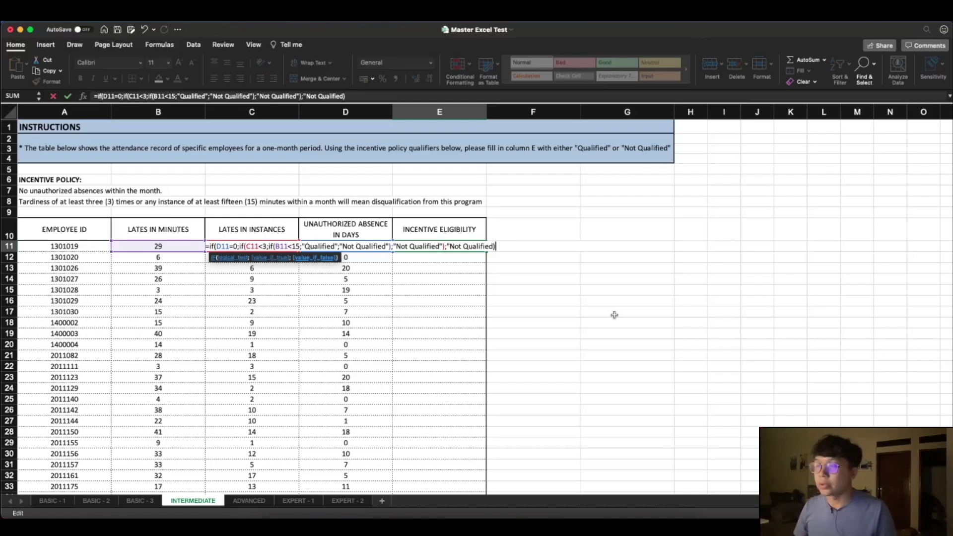
{"action": "key", "text": "Return"}
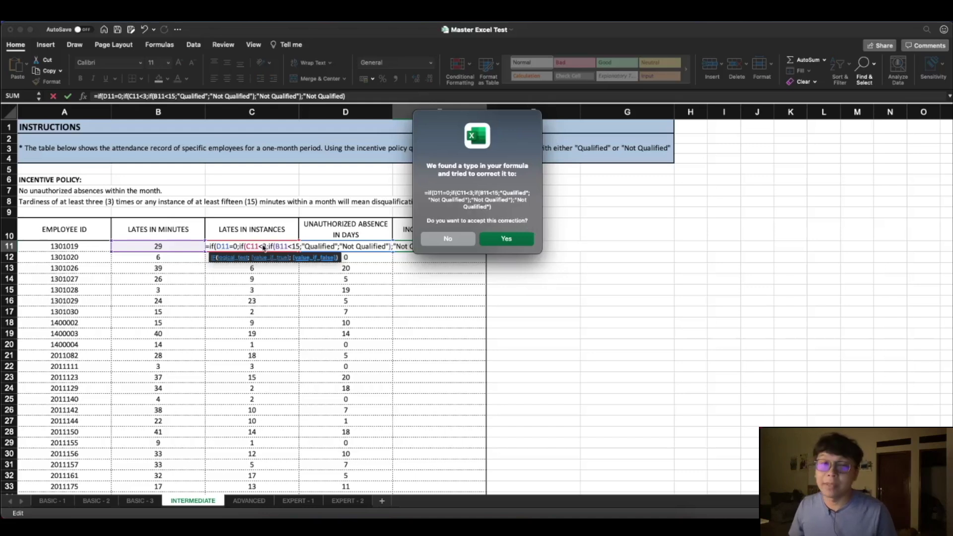
- Decline Excel's correction, add the missing closing quote after the last "Not Qualified", and re-enter E11
{"action": "left_click", "coordinate": [442, 240]}
{"action": "left_click", "coordinate": [452, 274]}
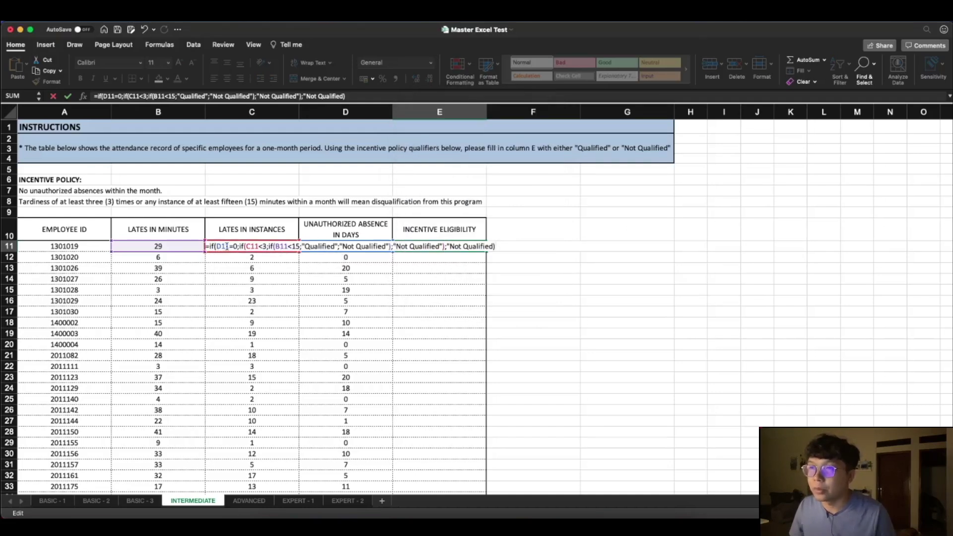
{"action": "left_click", "coordinate": [234, 247]}
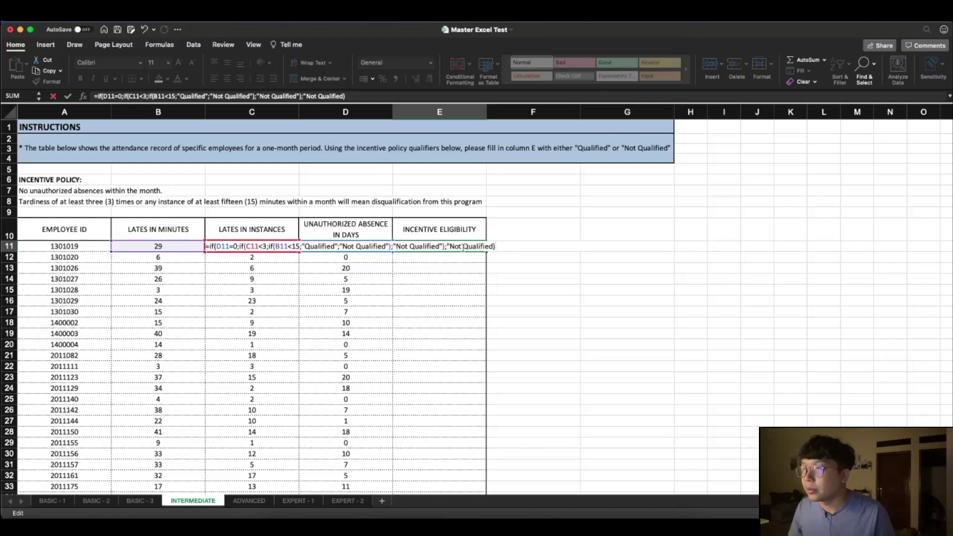
{"action": "type", "text": "\""}
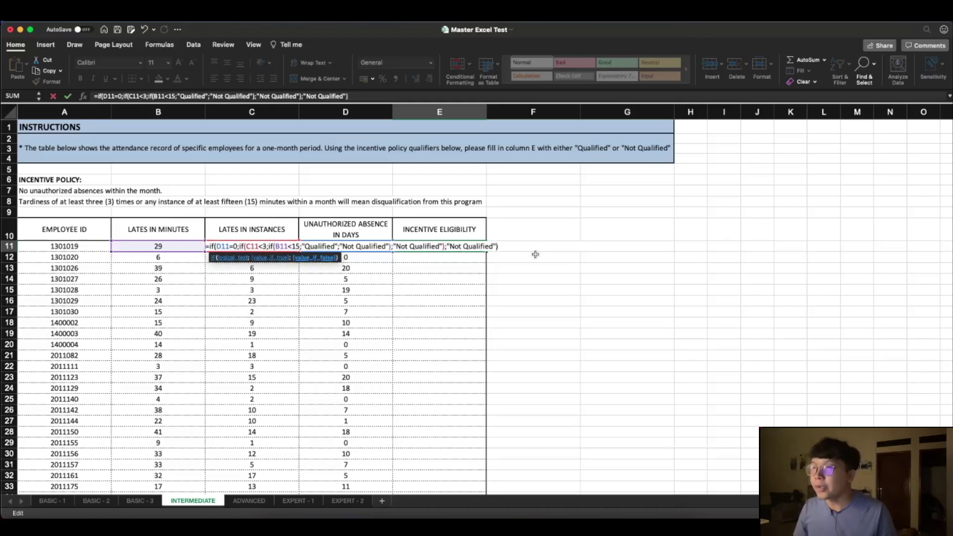
{"action": "key", "text": "Return"}
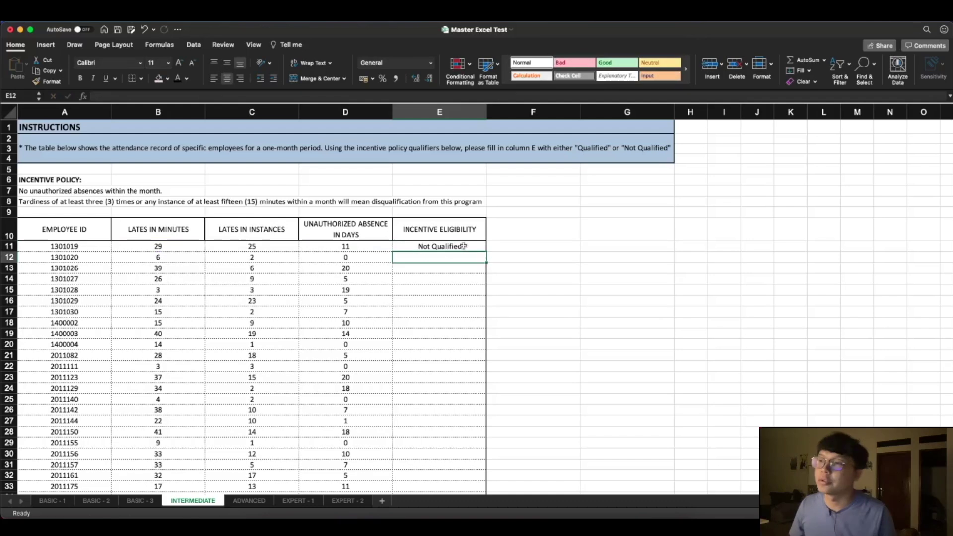
{"action": "left_click", "coordinate": [463, 246]}
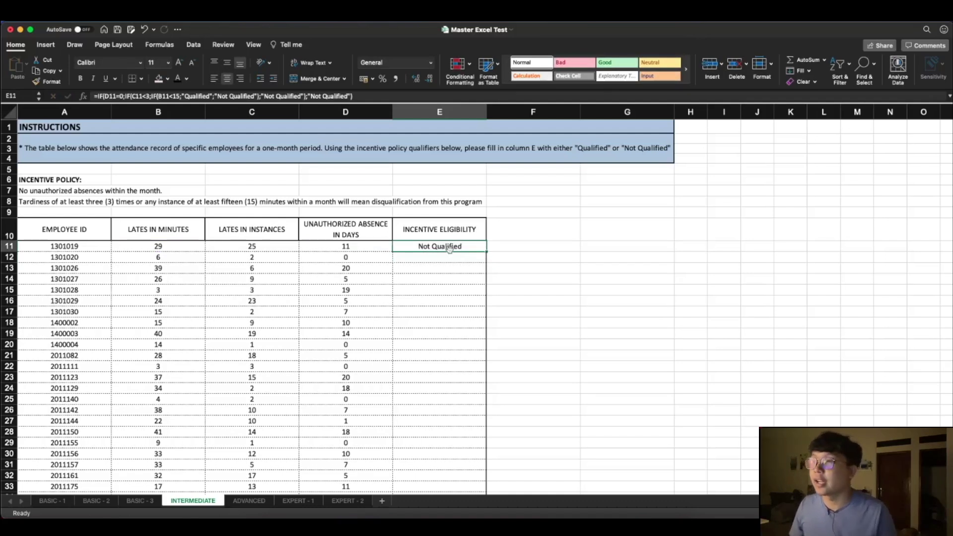
{"action": "scroll", "coordinate": [458, 300], "scroll_direction": "down", "scroll_amount": 10}
{"action": "scroll", "coordinate": [457, 311], "scroll_direction": "up", "scroll_amount": 6}
{"action": "scroll", "coordinate": [460, 305], "scroll_direction": "up", "scroll_amount": 5}
{"action": "left_click_drag", "start_coordinate": [487, 252], "coordinate": [494, 477]}
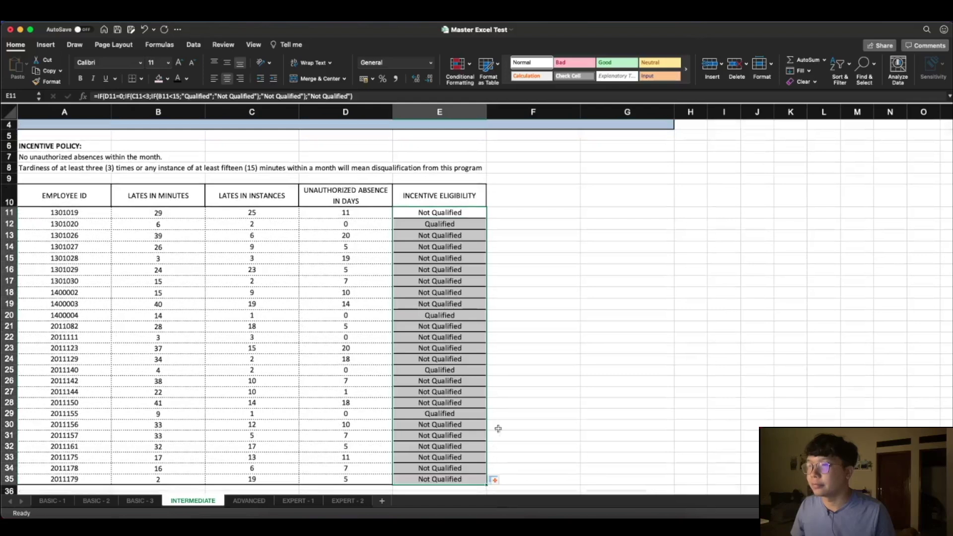
{"action": "scroll", "coordinate": [457, 398], "scroll_direction": "down", "scroll_amount": 1}
{"action": "scroll", "coordinate": [457, 397], "scroll_direction": "down", "scroll_amount": 2}
{"action": "scroll", "coordinate": [457, 397], "scroll_direction": "up", "scroll_amount": 3}
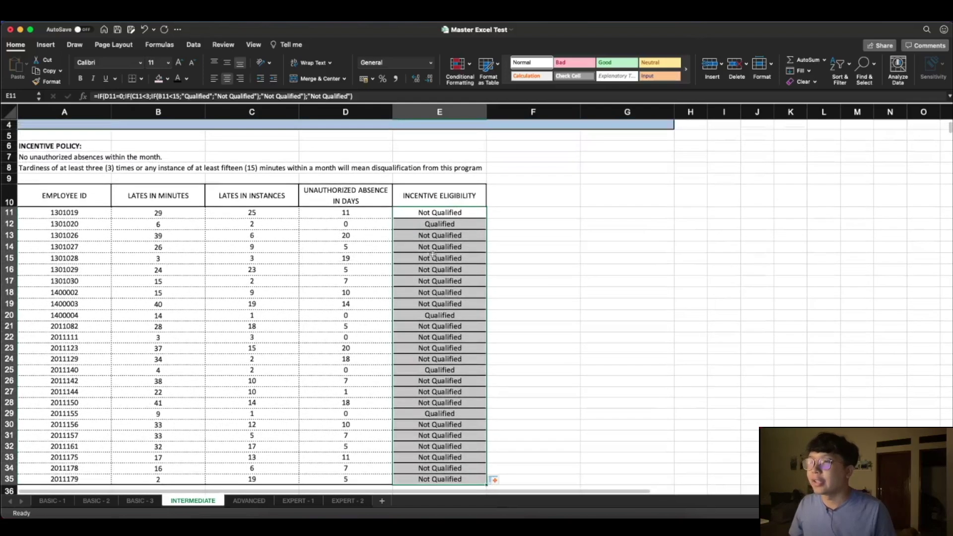
{"action": "left_click", "coordinate": [372, 224]}
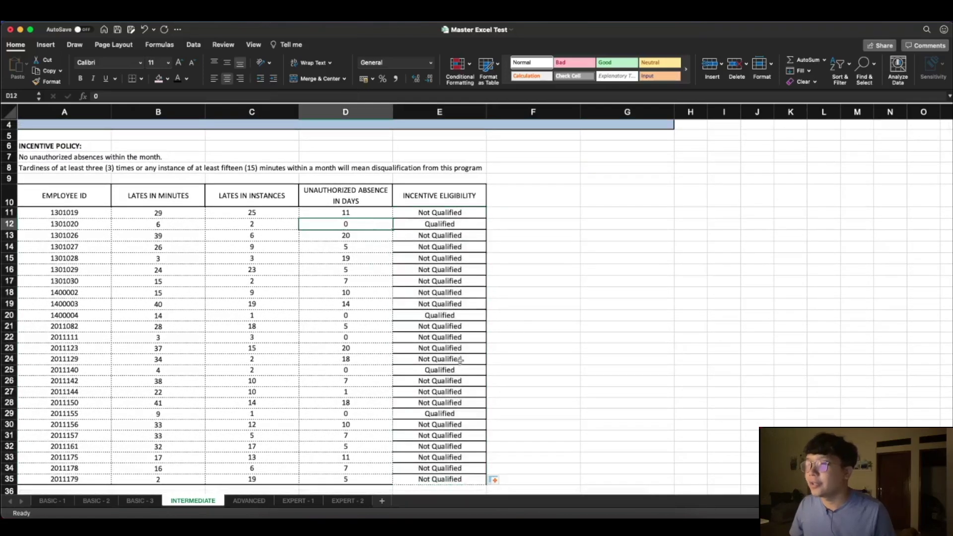
{"action": "scroll", "coordinate": [457, 362], "scroll_direction": "down", "scroll_amount": 5}
{"action": "scroll", "coordinate": [468, 312], "scroll_direction": "up", "scroll_amount": 3}
{"action": "scroll", "coordinate": [468, 311], "scroll_direction": "up", "scroll_amount": 3}
{"action": "left_click", "coordinate": [466, 306]}
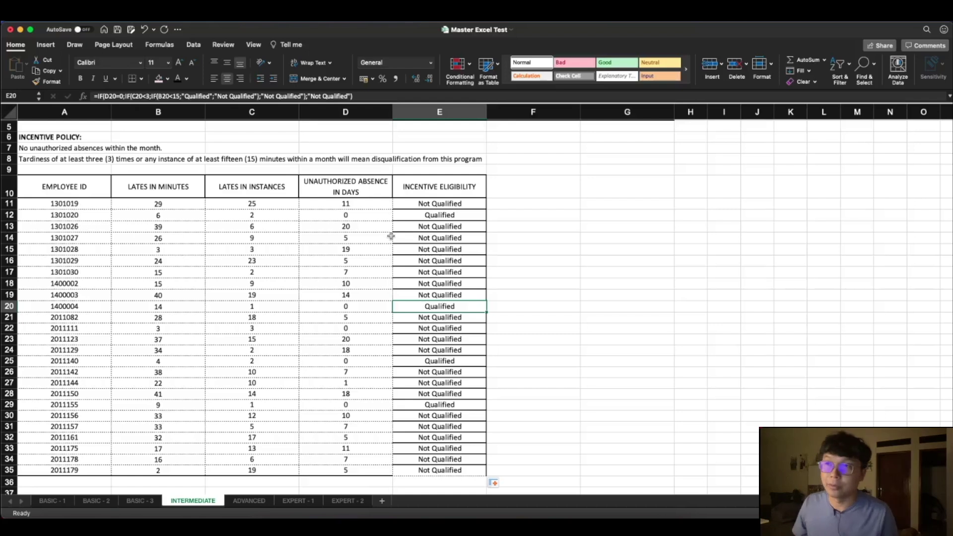
{"action": "left_click", "coordinate": [350, 204]}
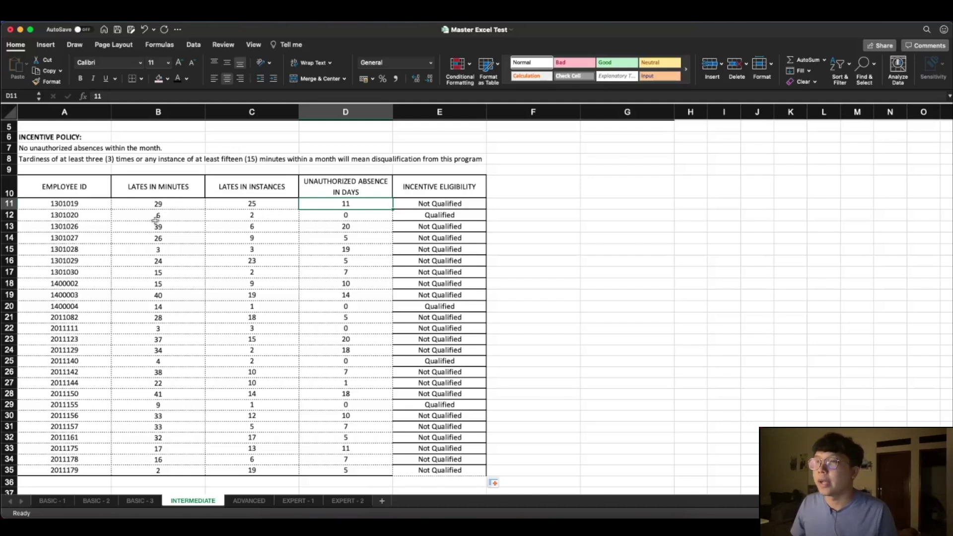
{"action": "left_click", "coordinate": [460, 214]}
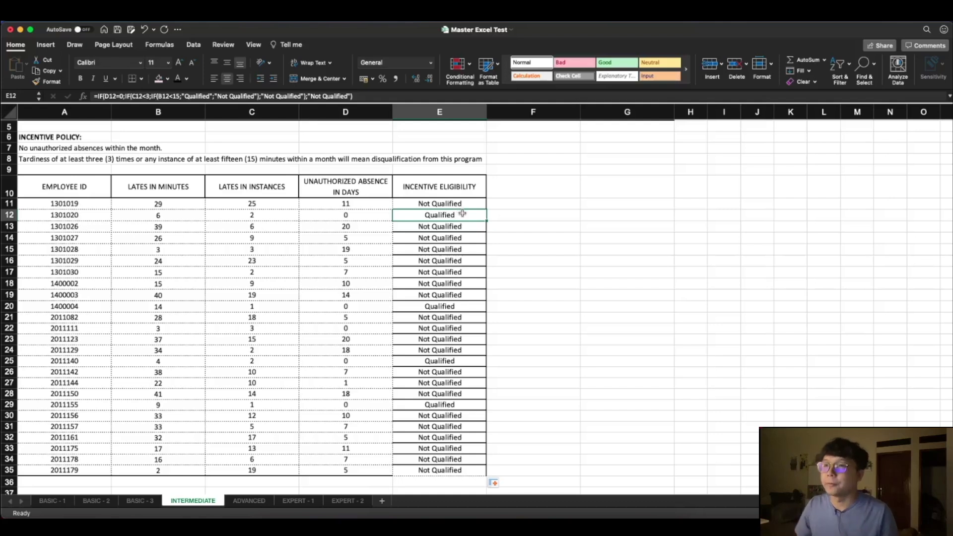
{"action": "left_click", "coordinate": [354, 330]}
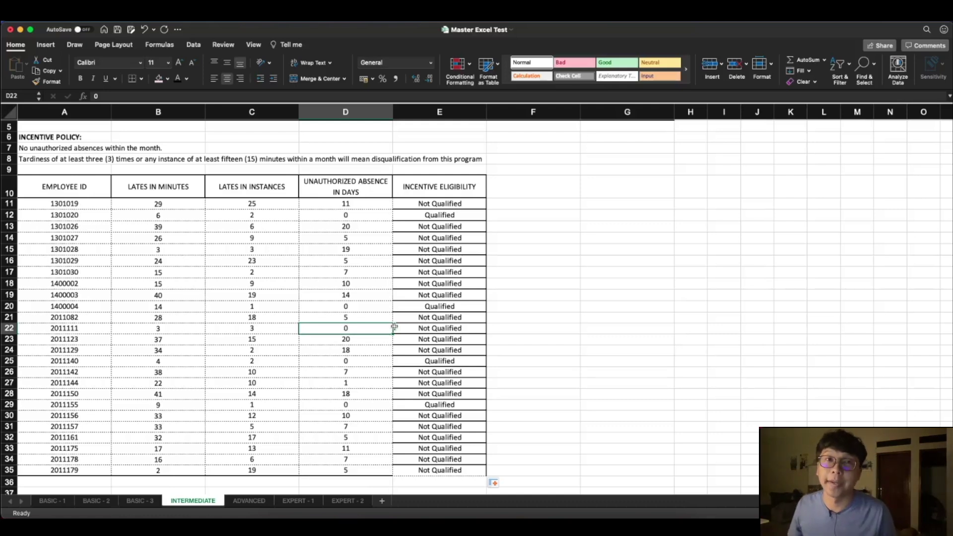
{"action": "scroll", "coordinate": [418, 337], "scroll_direction": "down", "scroll_amount": 3}
{"action": "scroll", "coordinate": [440, 350], "scroll_direction": "up", "scroll_amount": 5}
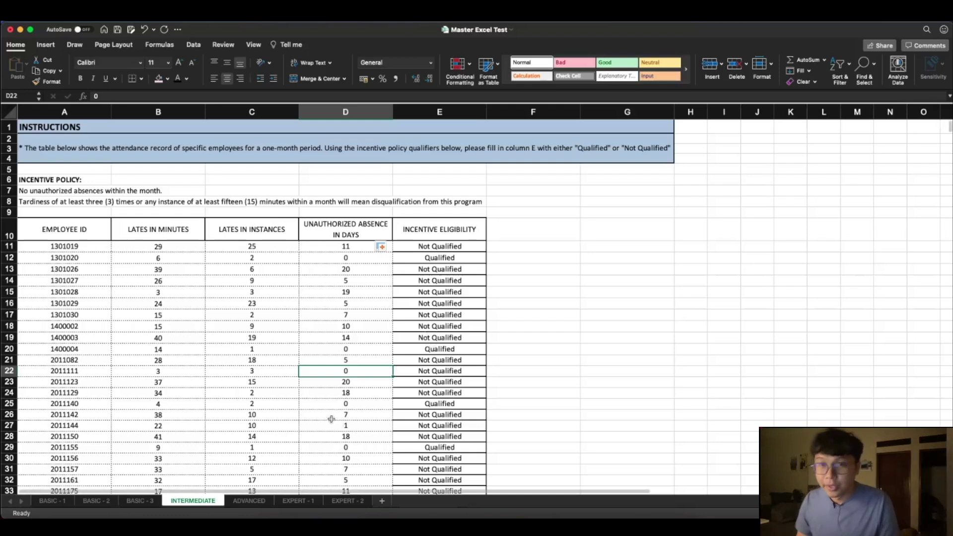
- Open the ADVANCED sheet and review the full-name task in B1 and the empty cell D7
{"action": "left_click", "coordinate": [250, 503]}
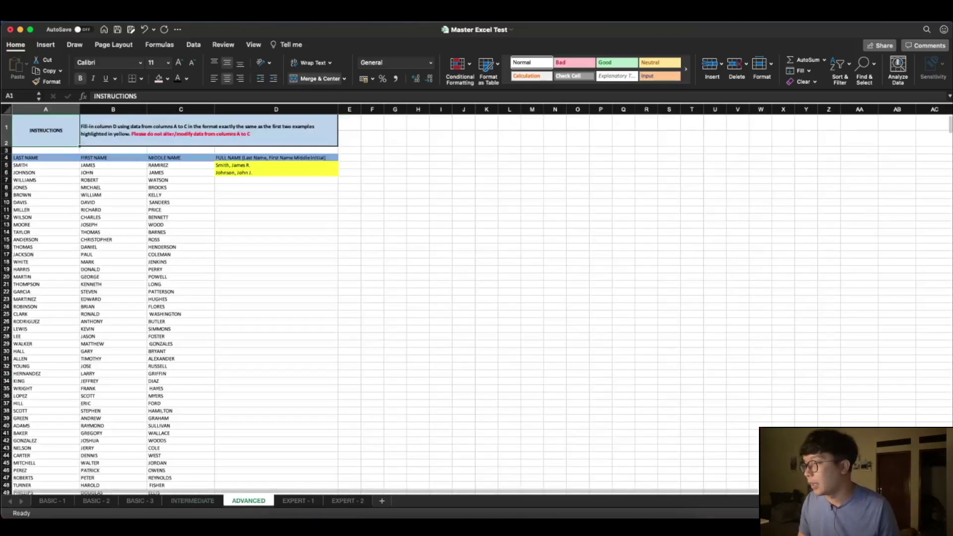
{"action": "scroll", "coordinate": [477, 298], "scroll_direction": "up", "scroll_amount": 3}
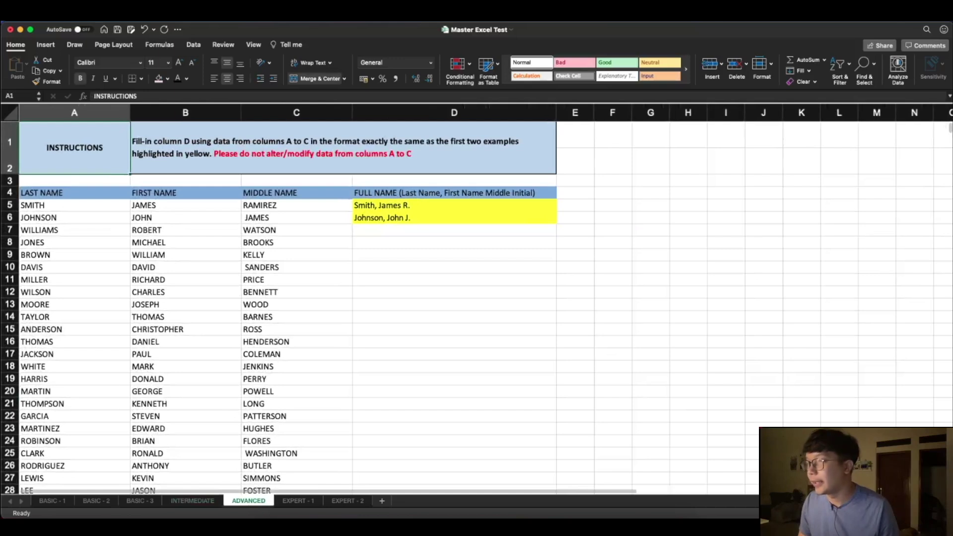
{"action": "left_click", "coordinate": [540, 320]}
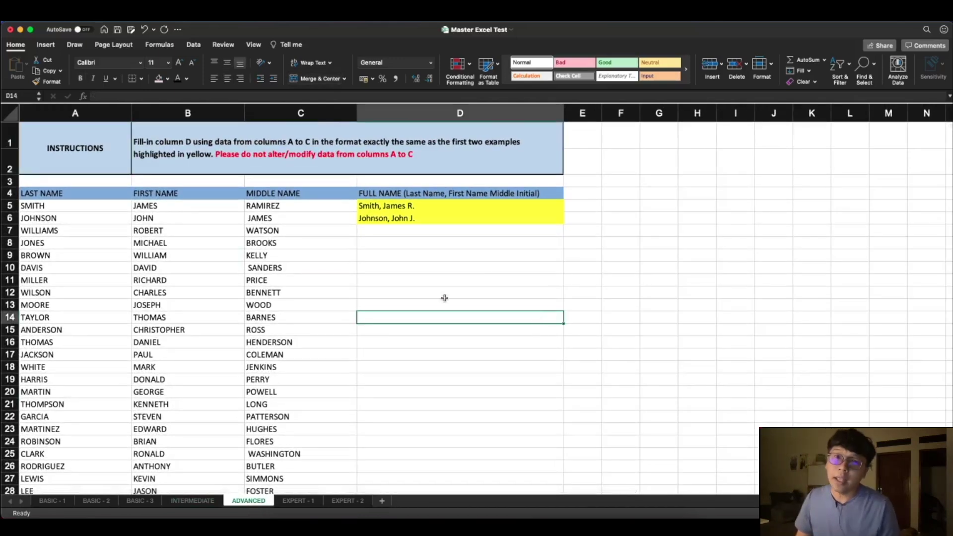
{"action": "left_click", "coordinate": [141, 145]}
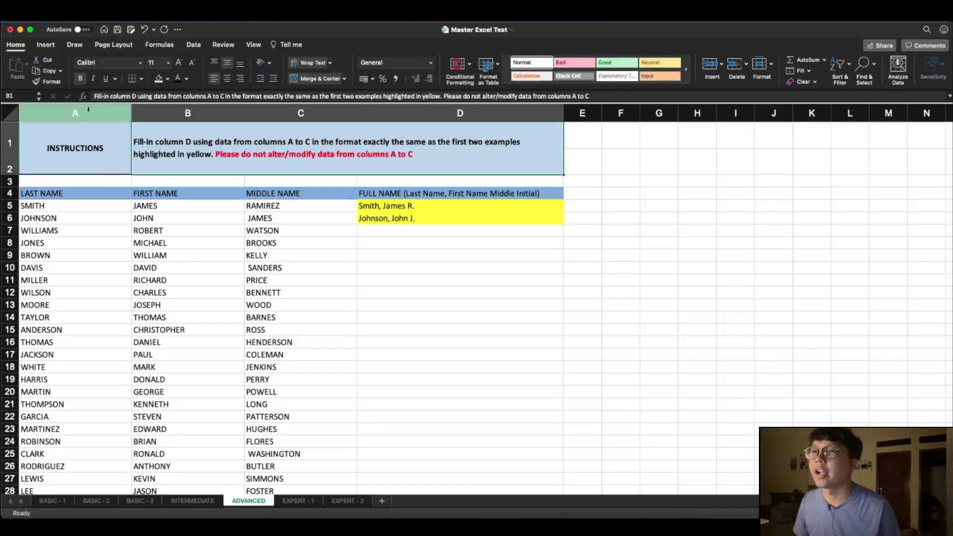
{"action": "left_click", "coordinate": [396, 233]}
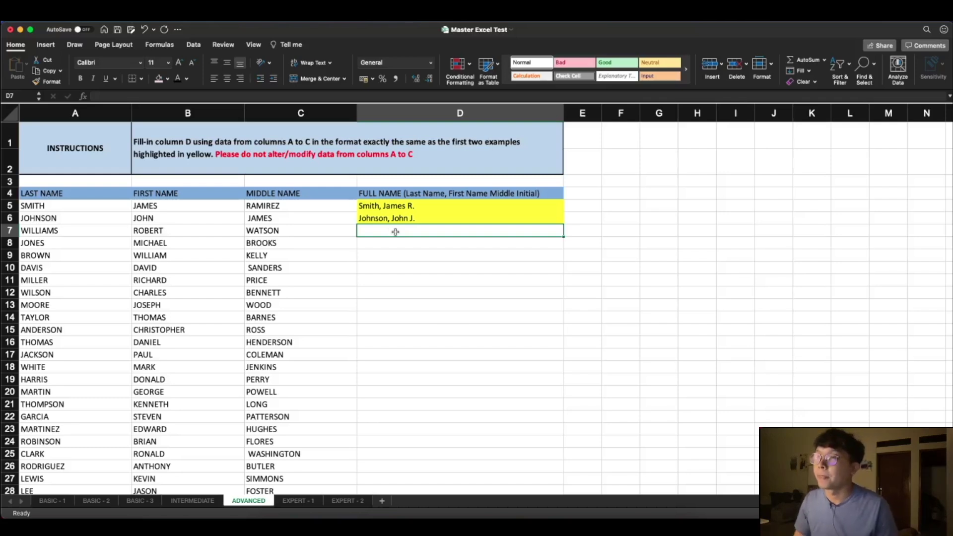
{"action": "left_click", "coordinate": [413, 217]}
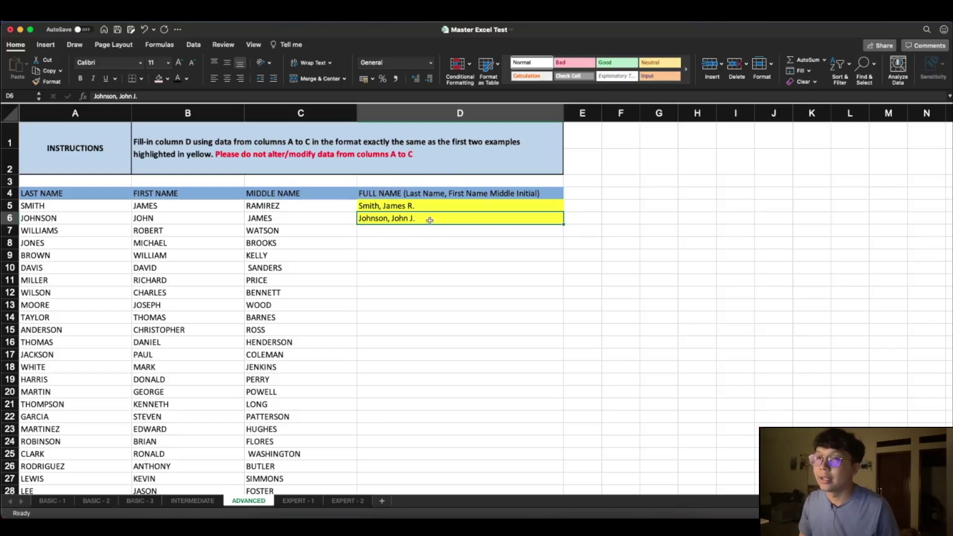
{"action": "left_click_drag", "start_coordinate": [47, 206], "coordinate": [294, 205]}
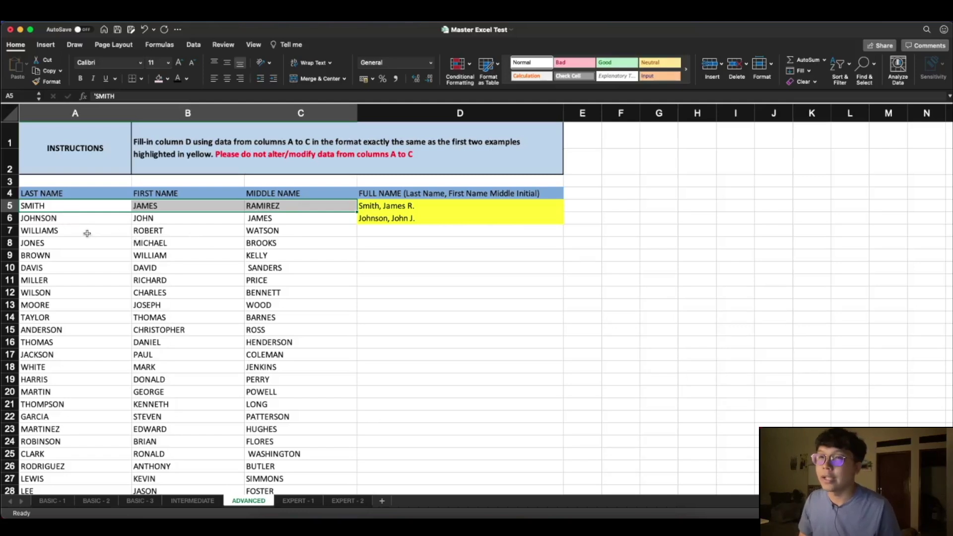
{"action": "left_click", "coordinate": [71, 221]}
{"action": "left_click_drag", "start_coordinate": [55, 205], "coordinate": [231, 204]}
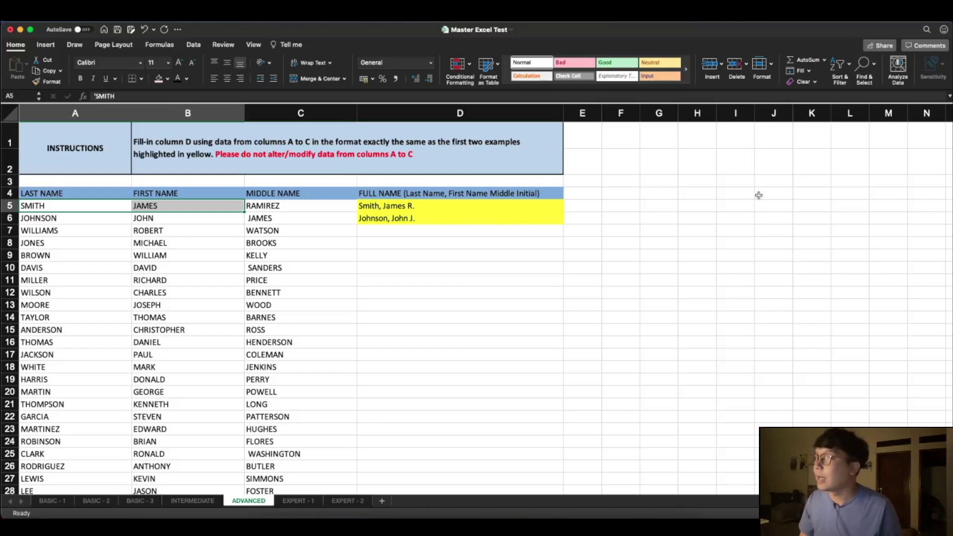
{"action": "left_click", "coordinate": [688, 207]}
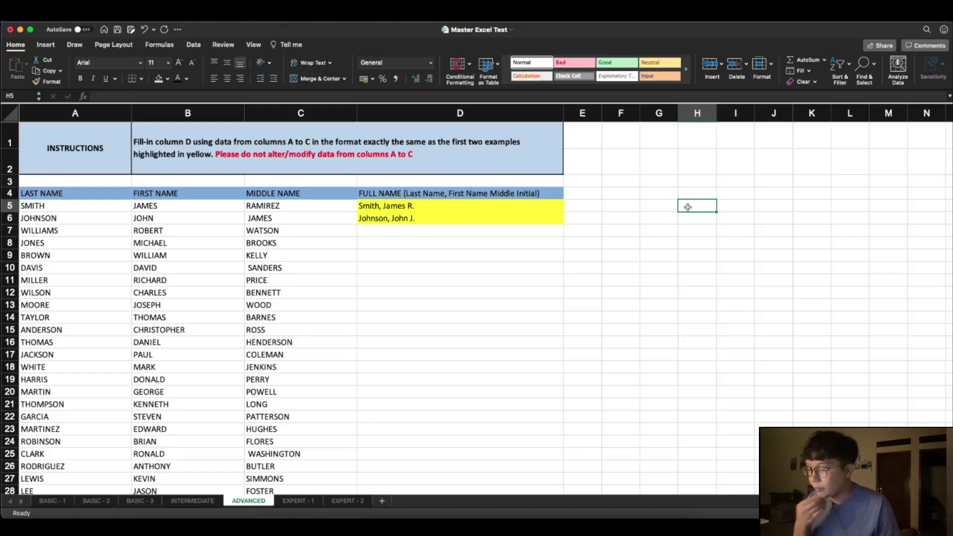
{"action": "double_click", "coordinate": [688, 207]}
- Label H5 "PROPER" and widen column H to fit it
{"action": "type", "text": "P"}
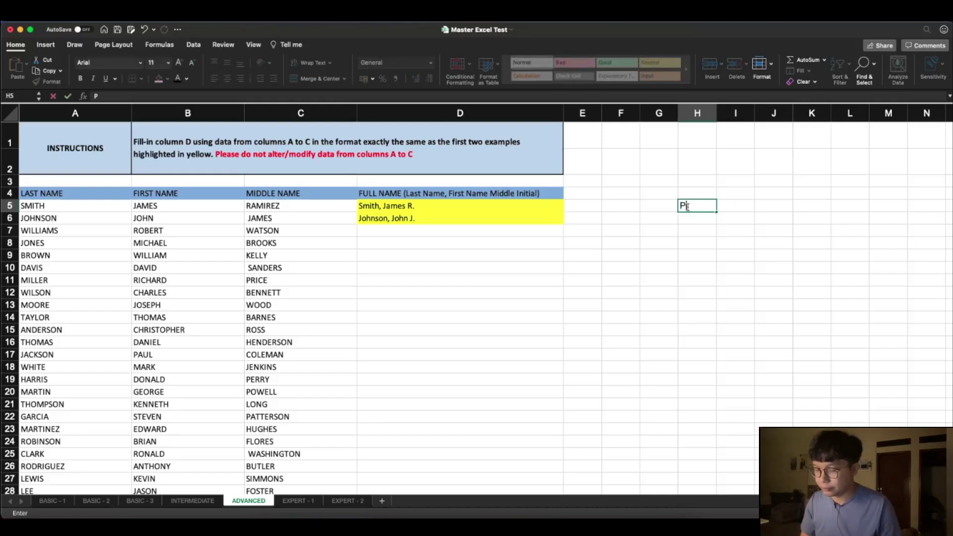
{"action": "type", "text": "ROPR"}
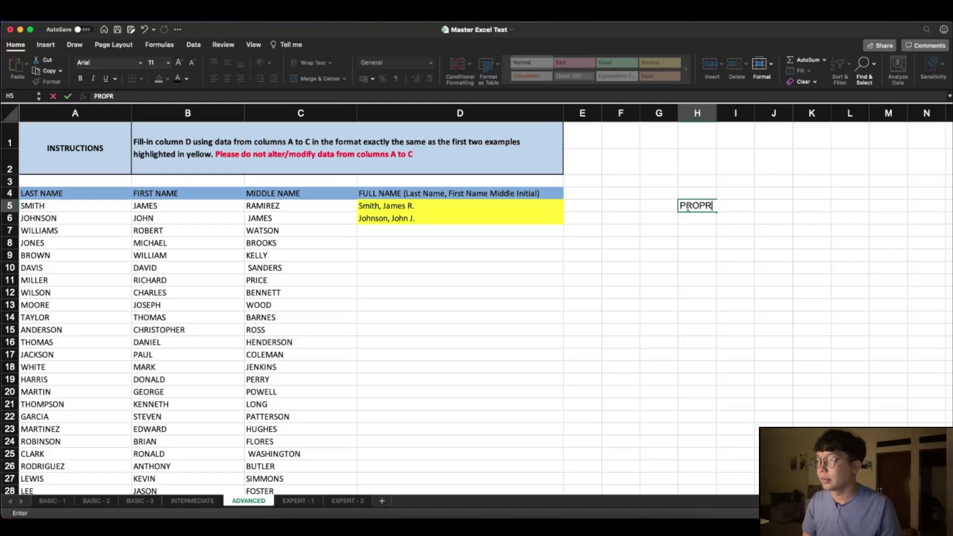
{"action": "key", "text": "BackSpace"}
{"action": "type", "text": "ER"}
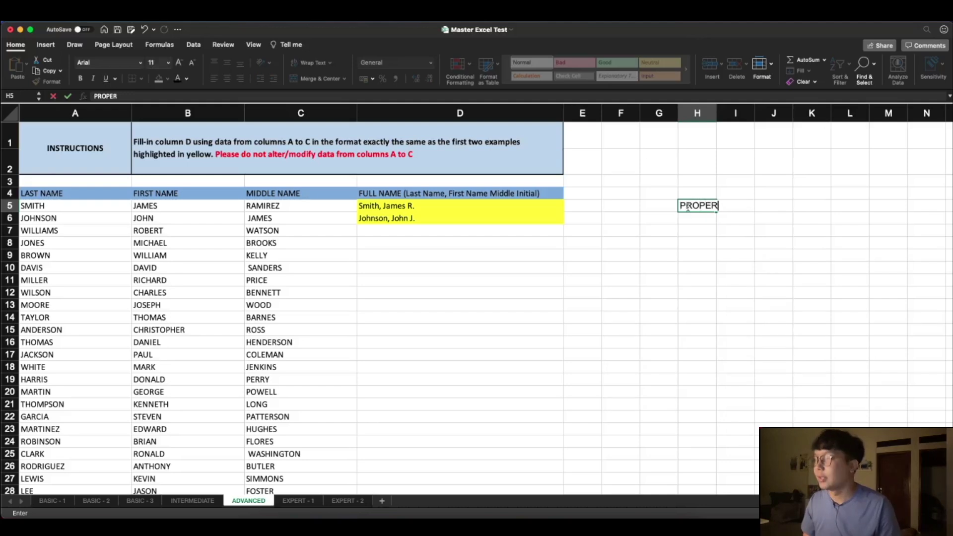
{"action": "key", "text": "Return"}
{"action": "left_click_drag", "start_coordinate": [718, 120], "coordinate": [721, 121]}
{"action": "left_click", "coordinate": [705, 291]}
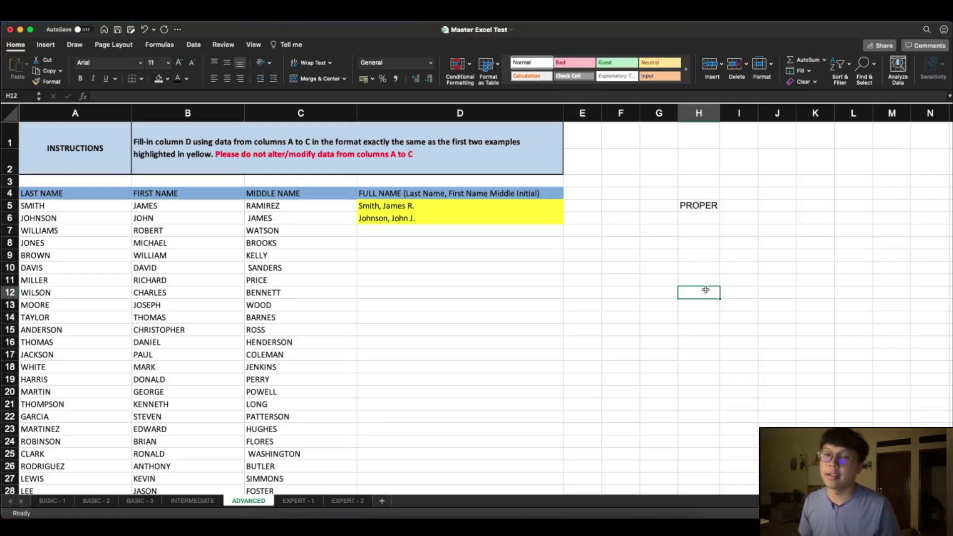
- Enter =PROPER(A5) in I5 so SMITH displays as Smith
{"action": "left_click", "coordinate": [736, 208]}
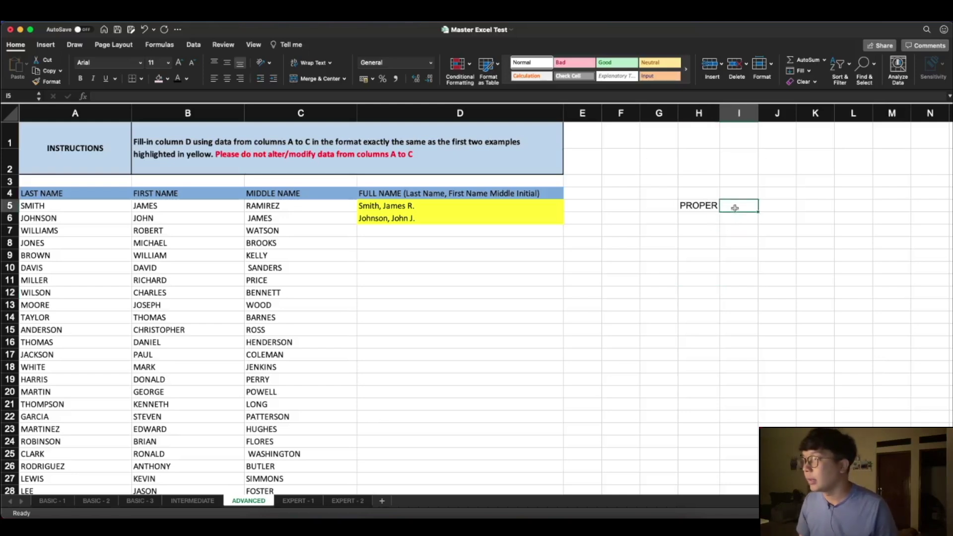
{"action": "type", "text": "="}
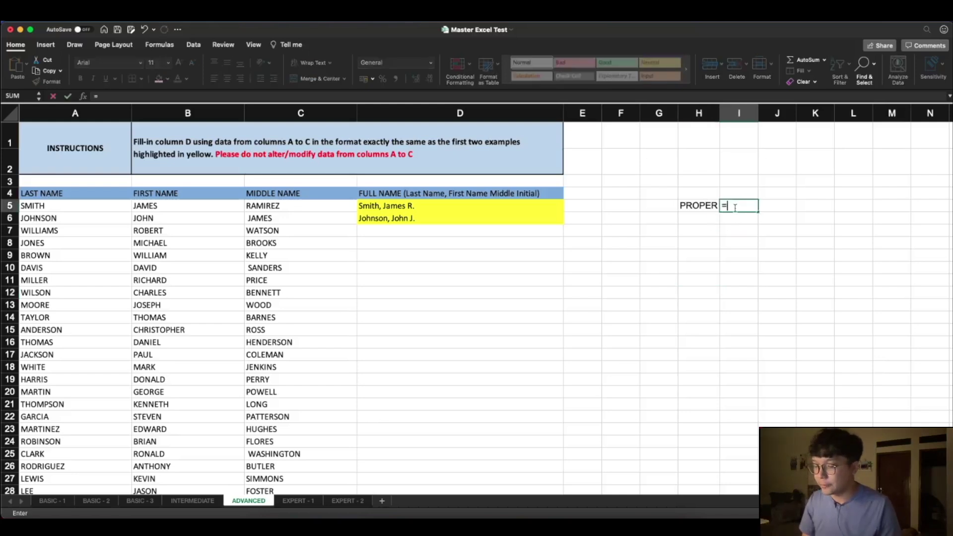
{"action": "type", "text": "proper"}
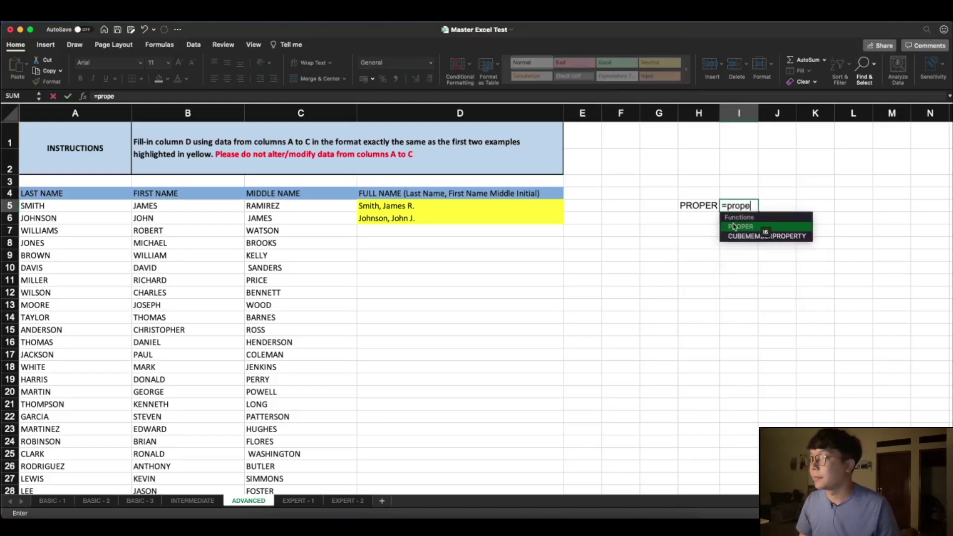
{"action": "key", "text": "Tab"}
{"action": "left_click", "coordinate": [43, 206]}
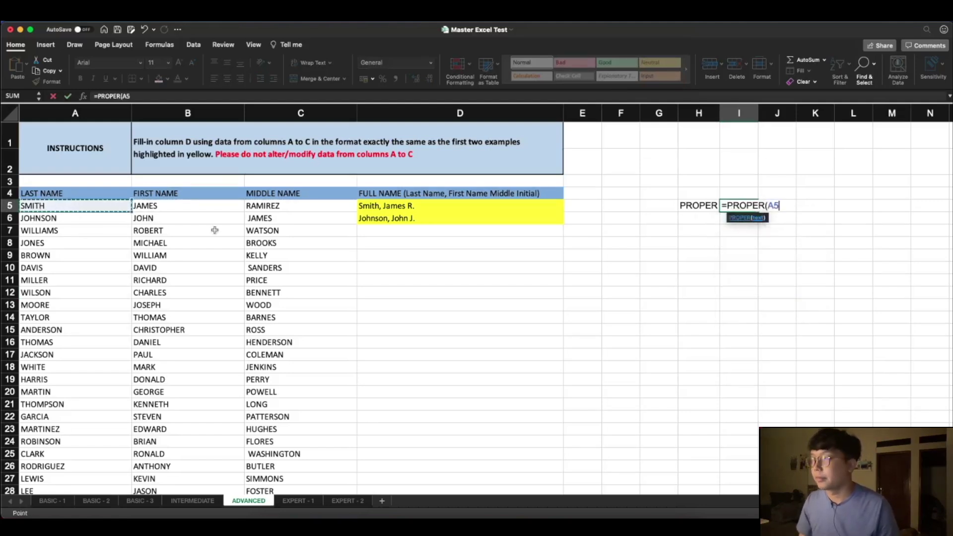
{"action": "key", "text": "Return"}
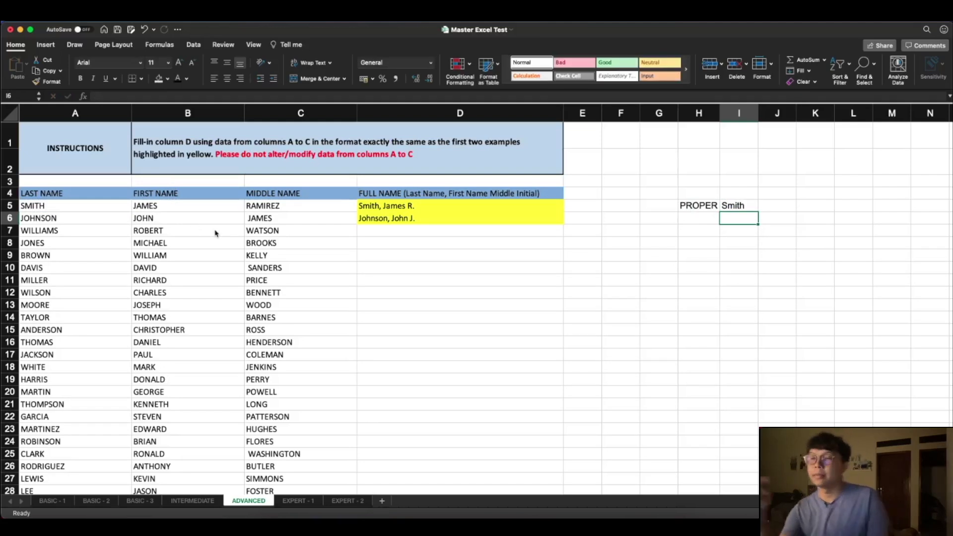
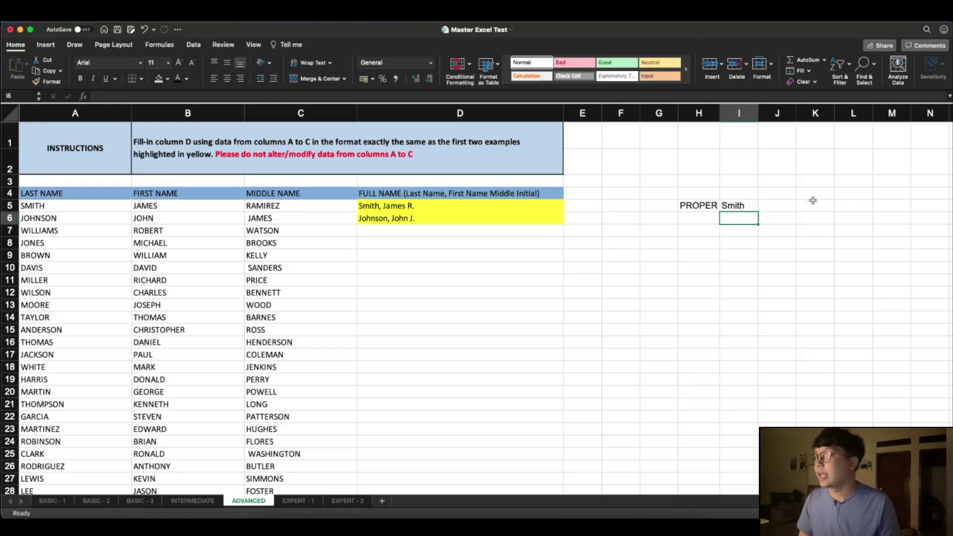
- Label H6 'LEFT' and enter =LEFT(C5;1) in I6 to return R from RAMIREZ
{"action": "left_click", "coordinate": [710, 218]}
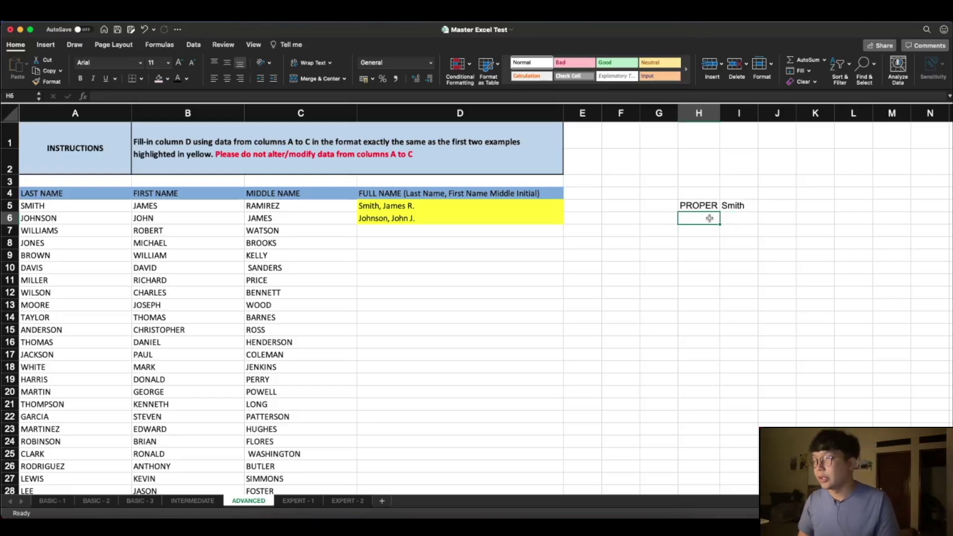
{"action": "type", "text": "LEF"}
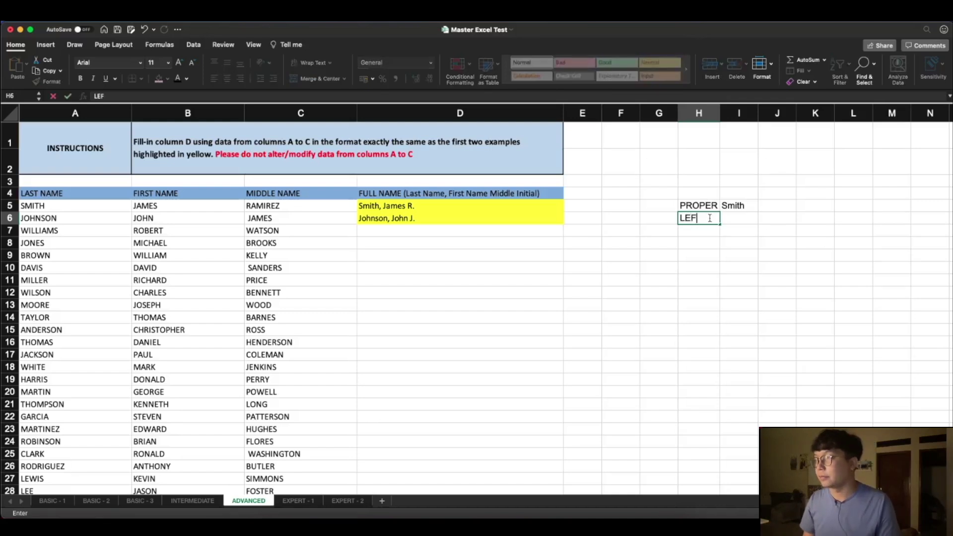
{"action": "type", "text": "T"}
{"action": "key", "text": "Tab"}
{"action": "type", "text": "=left("}
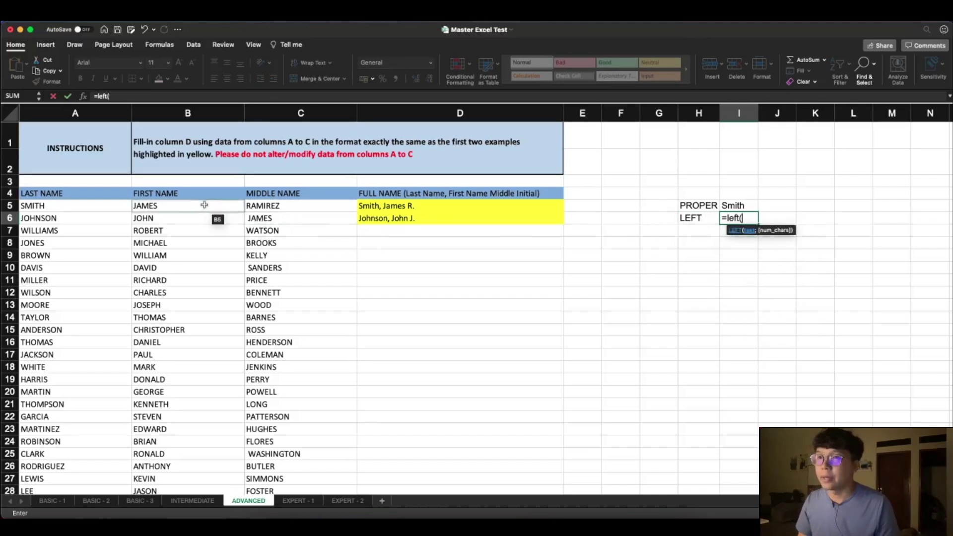
{"action": "left_click", "coordinate": [183, 205]}
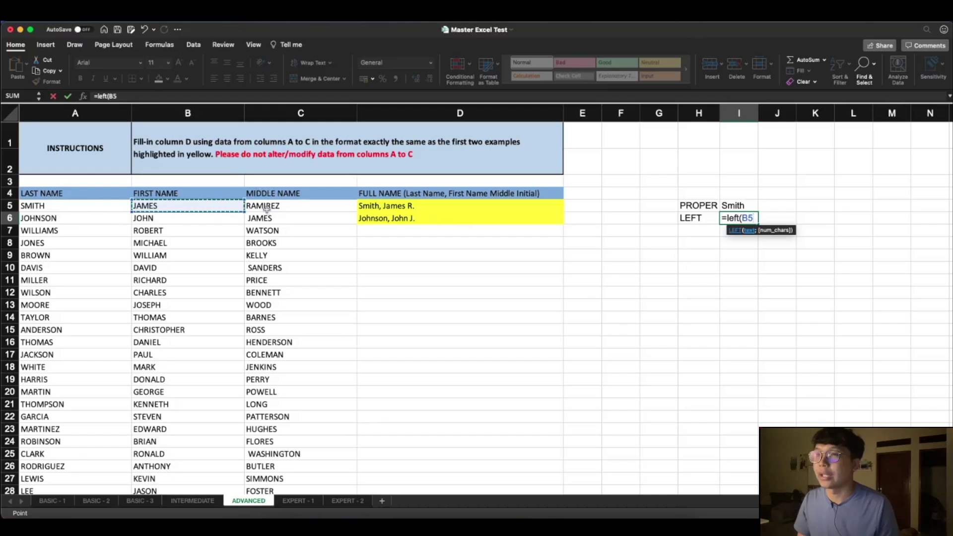
{"action": "left_click", "coordinate": [284, 208]}
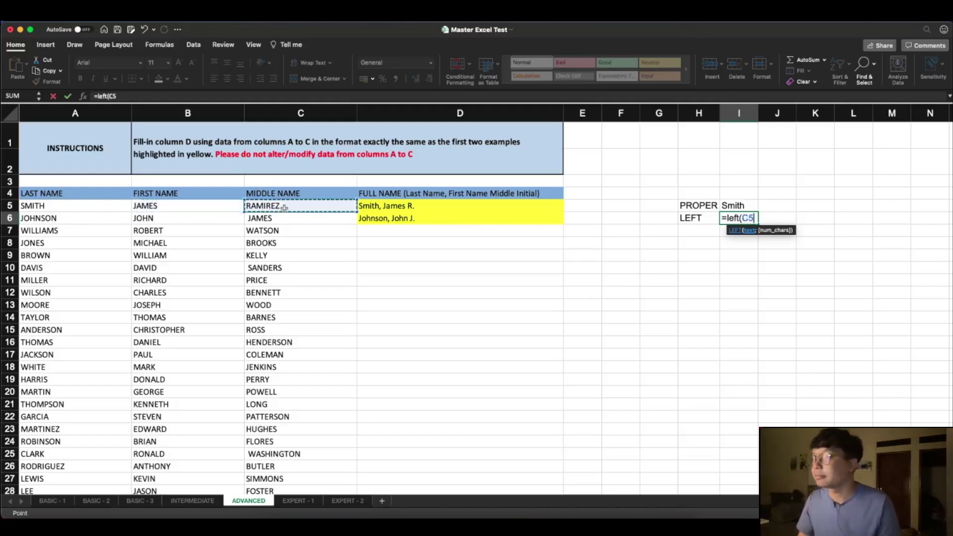
{"action": "type", "text": ";"}
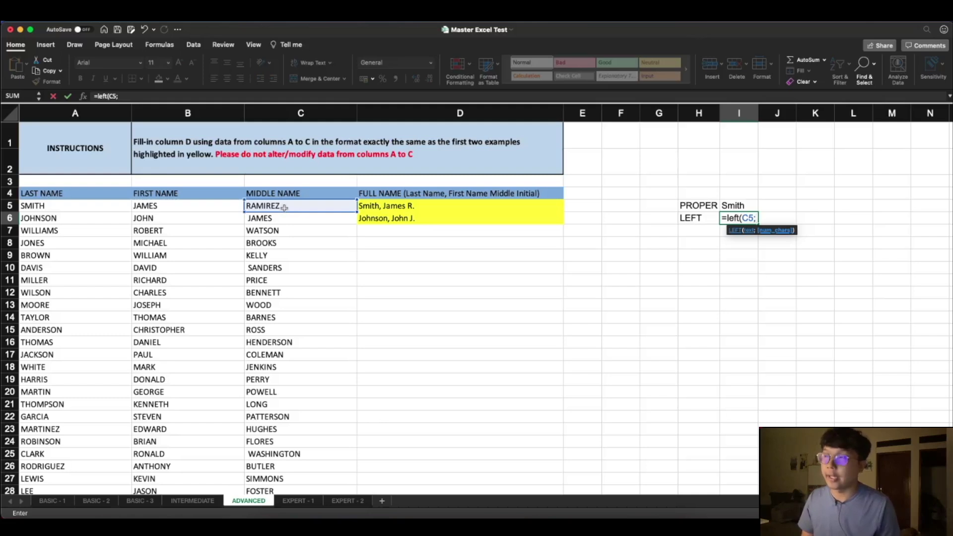
{"action": "type", "text": "1"}
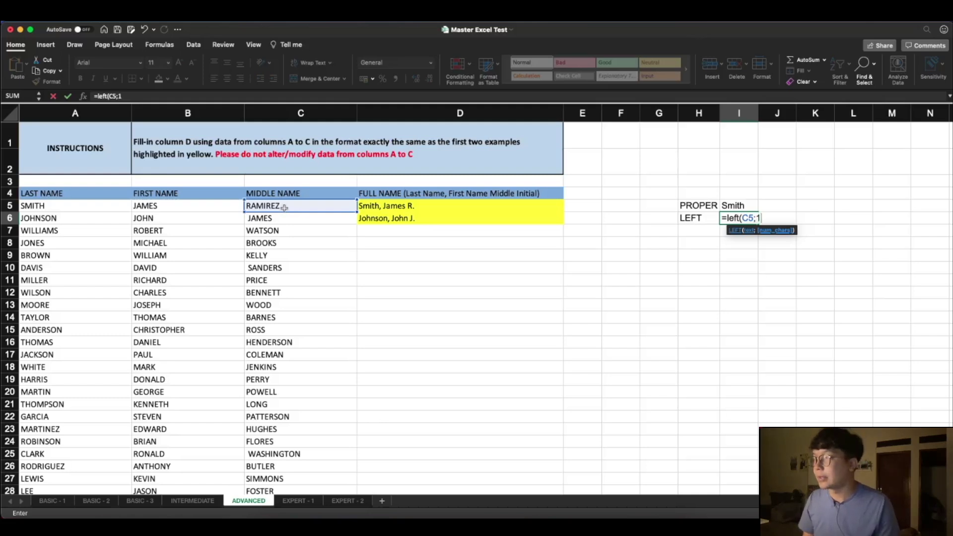
{"action": "type", "text": ")"}
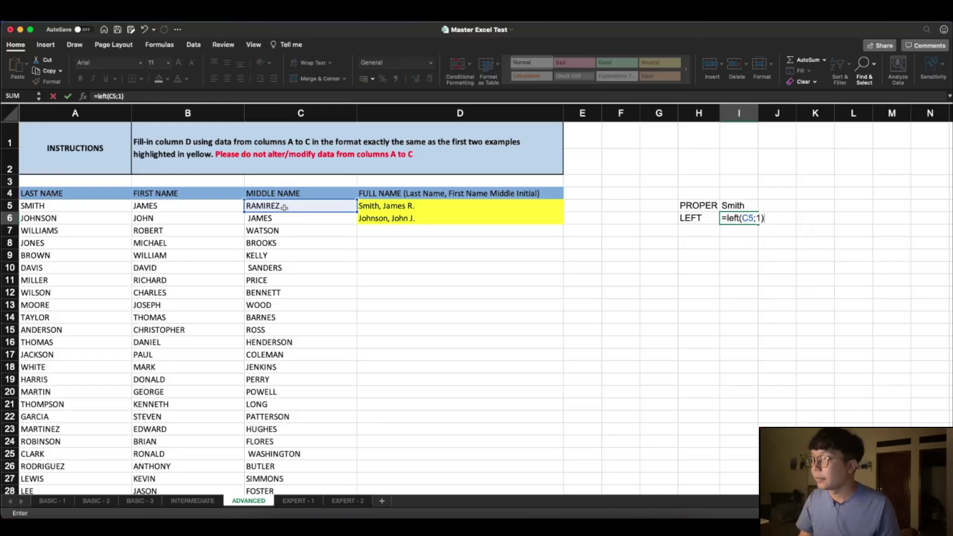
{"action": "key", "text": "Return"}
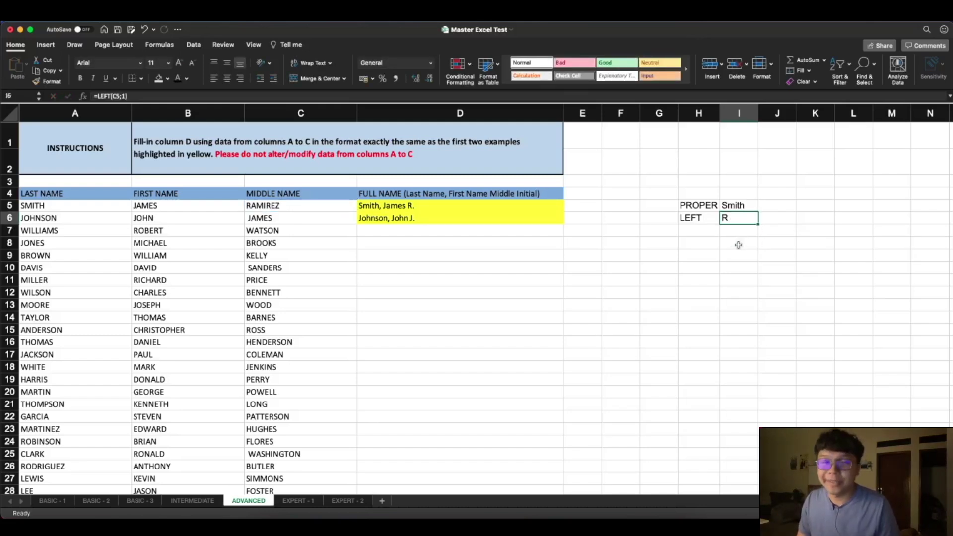
- Recheck the =PROPER(A5) example formula, then begin editing cell D7
{"action": "left_click", "coordinate": [739, 244]}
{"action": "key", "text": "Up"}
{"action": "key", "text": "Up"}
{"action": "key", "text": "Up"}
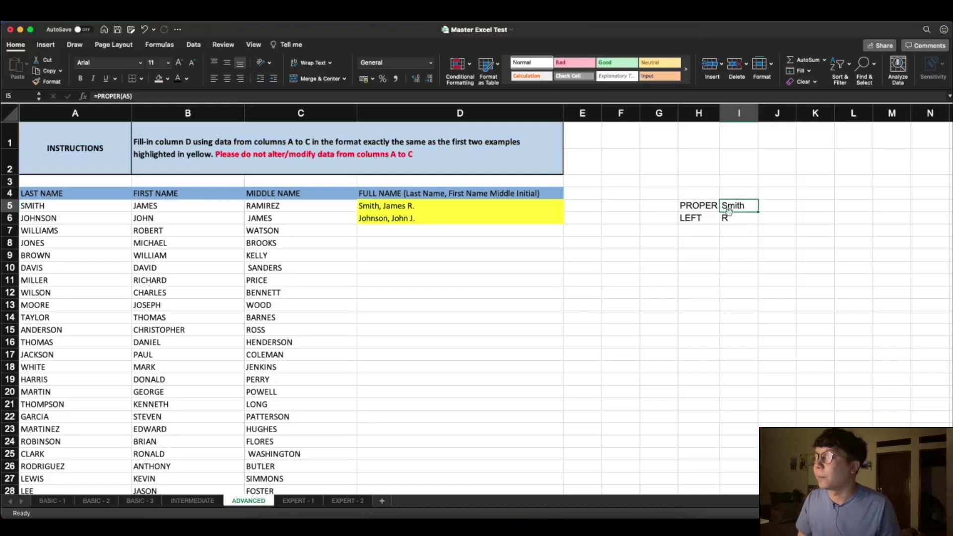
{"action": "left_click", "coordinate": [731, 256]}
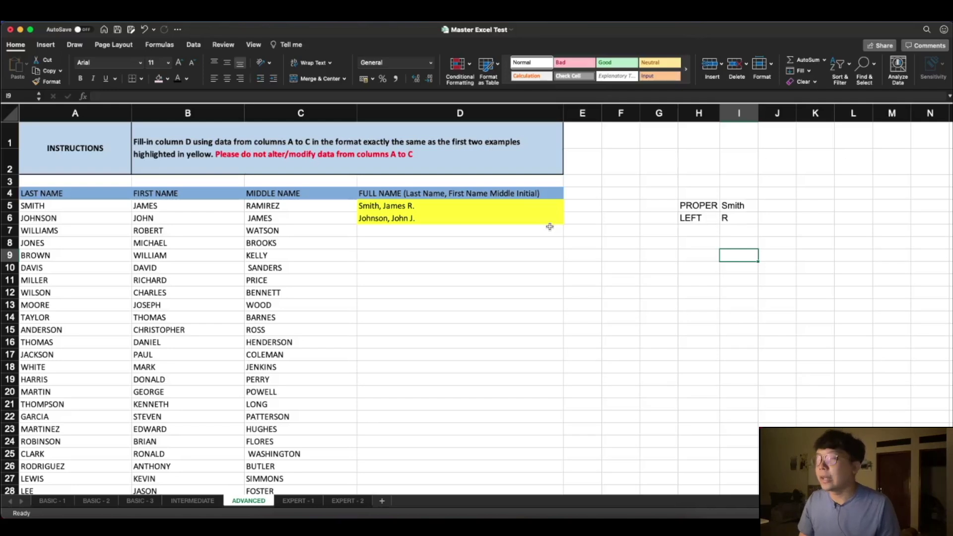
{"action": "double_click", "coordinate": [502, 231]}
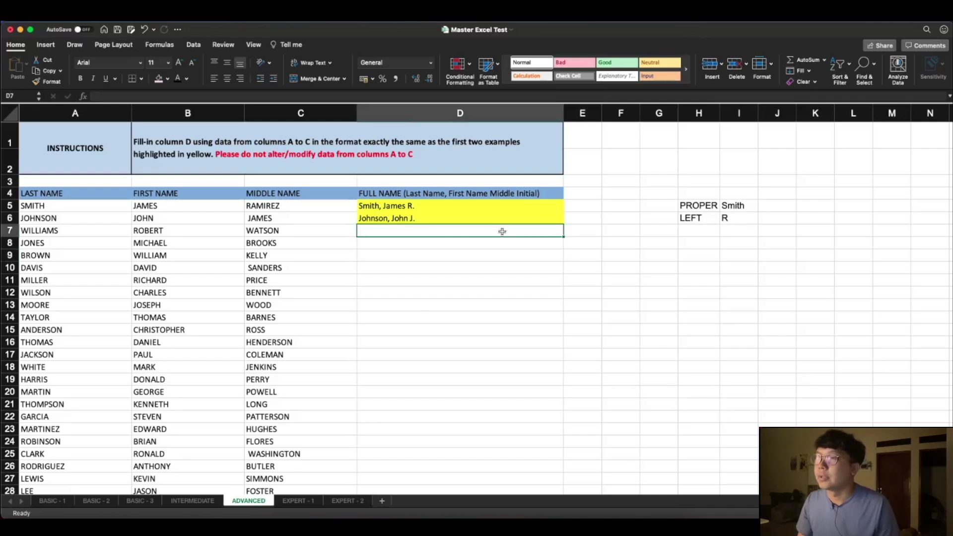
- Start D7 with =proper(A7)& to proper-case the last name WILLIAMS
{"action": "type", "text": "&"}
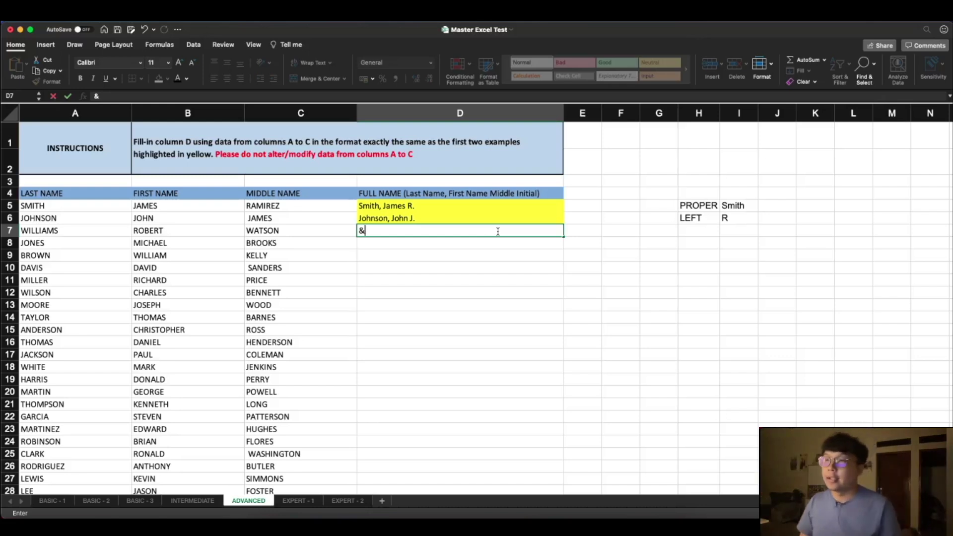
{"action": "key", "text": "BackSpace"}
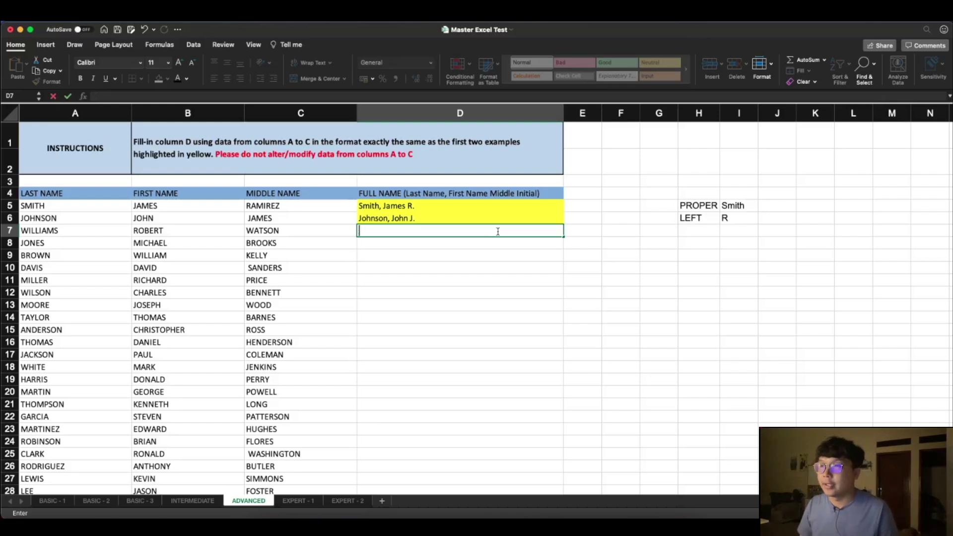
{"action": "type", "text": "="}
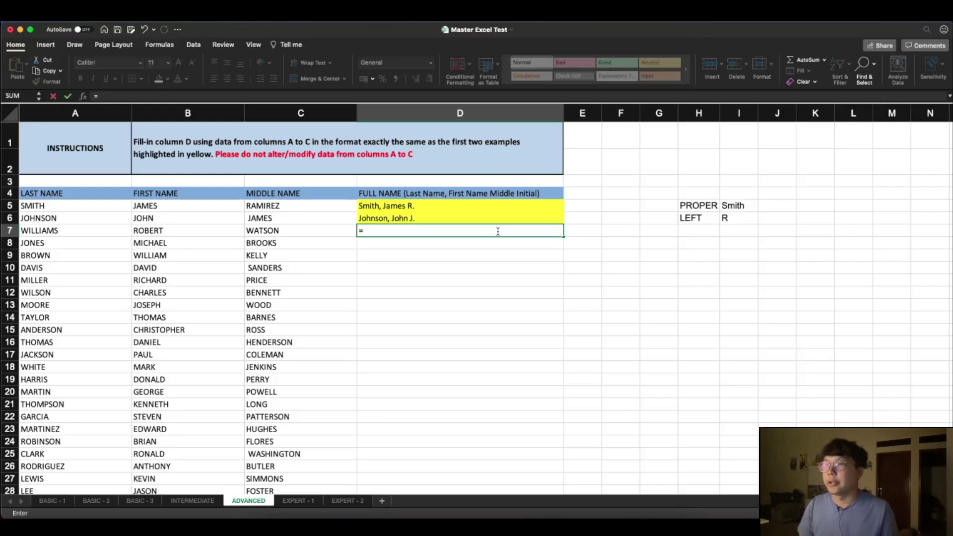
{"action": "type", "text": "prope"}
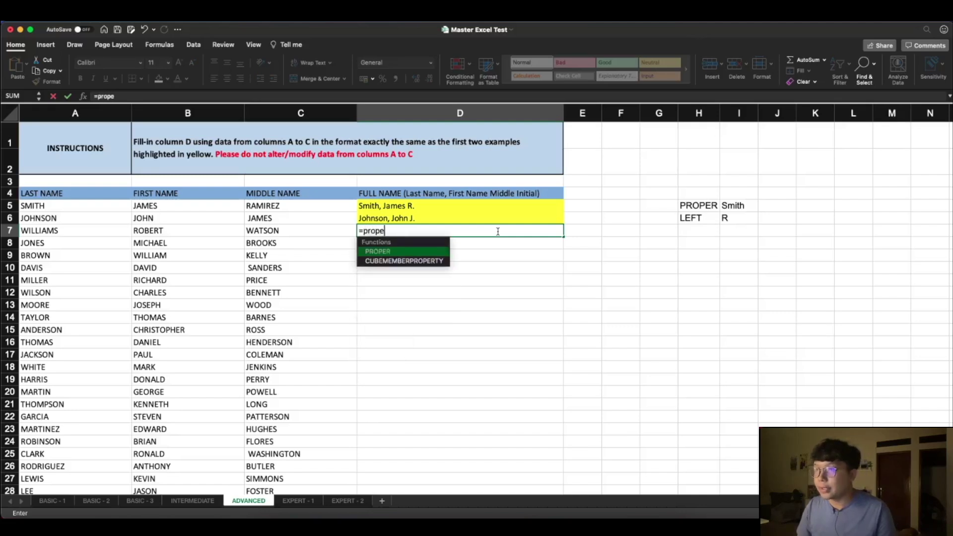
{"action": "type", "text": "r("}
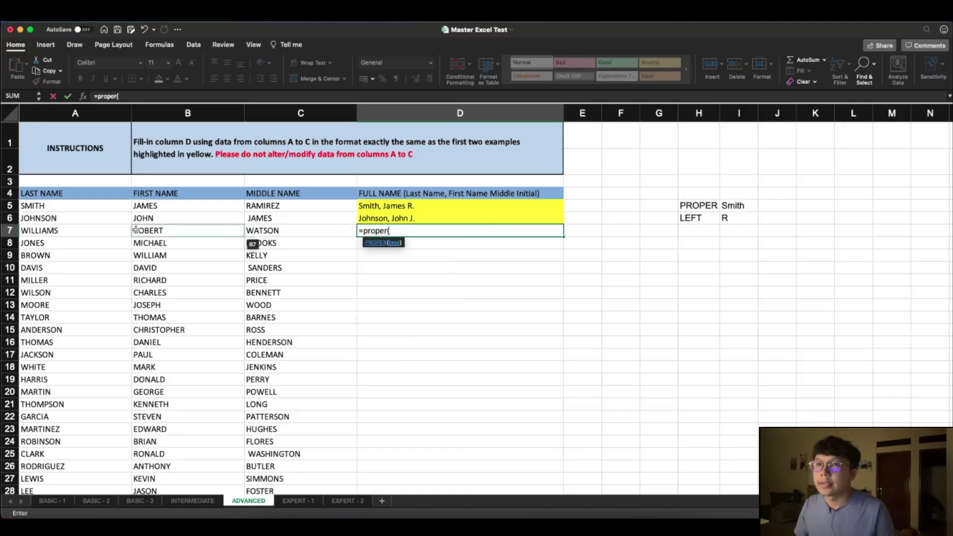
{"action": "left_click", "coordinate": [92, 234]}
{"action": "type", "text": ")"}
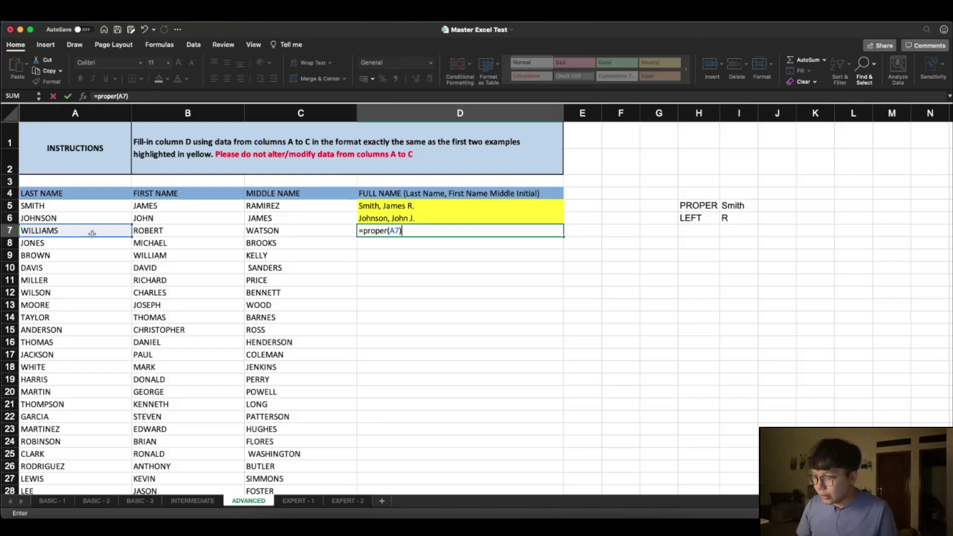
{"action": "type", "text": "&\", \"&"}
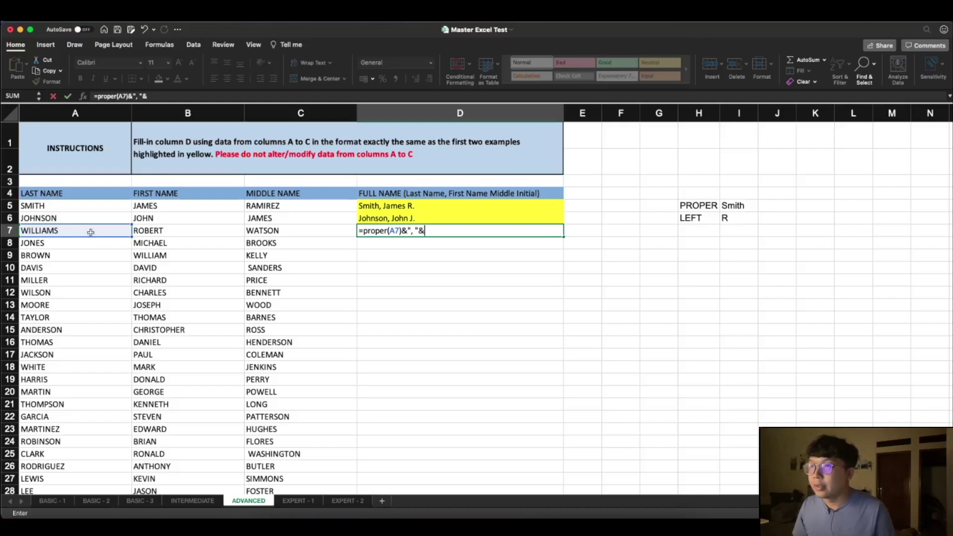
- Add a proper( part for first name ROBERT in B7, removing the stray cell references
{"action": "left_click", "coordinate": [158, 230]}
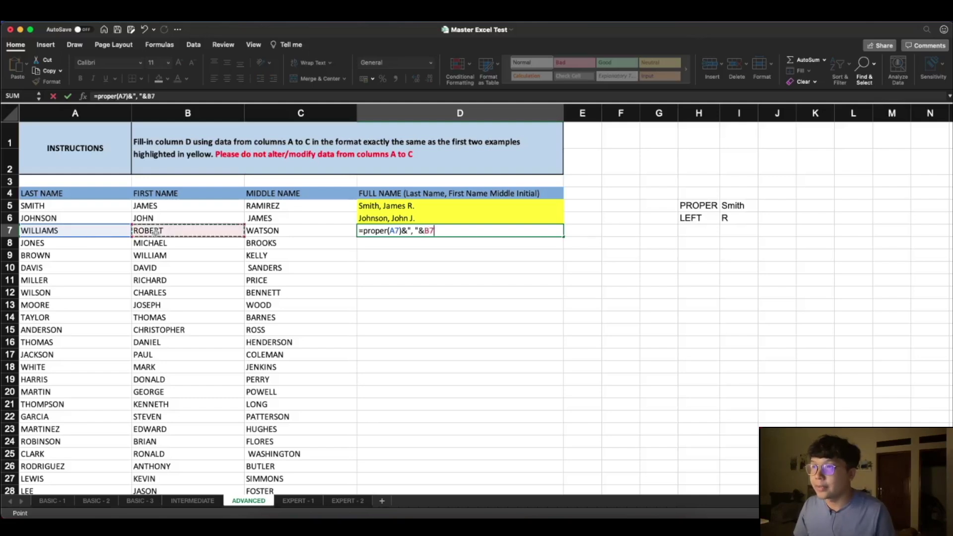
{"action": "left_click", "coordinate": [426, 232]}
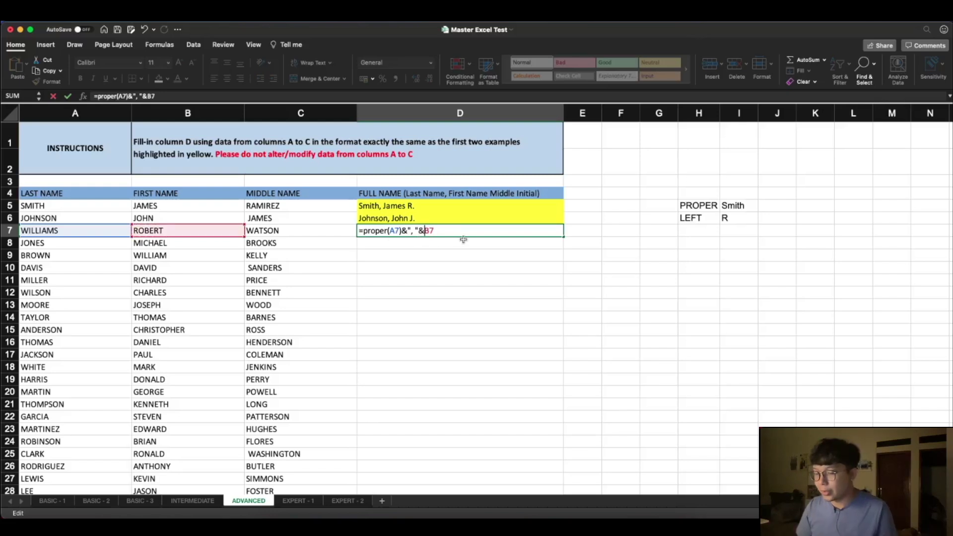
{"action": "type", "text": "proper"}
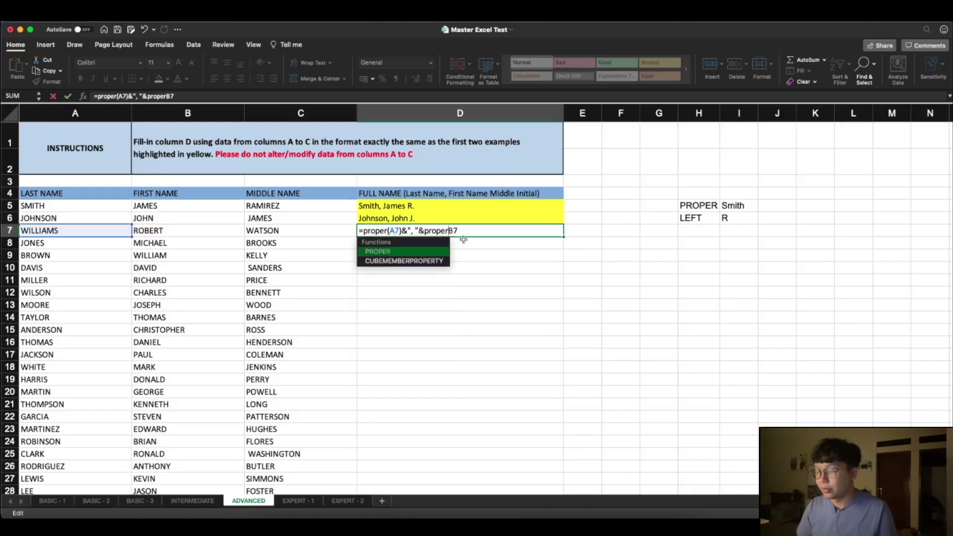
{"action": "type", "text": "("}
{"action": "key", "text": "Page_Down"}
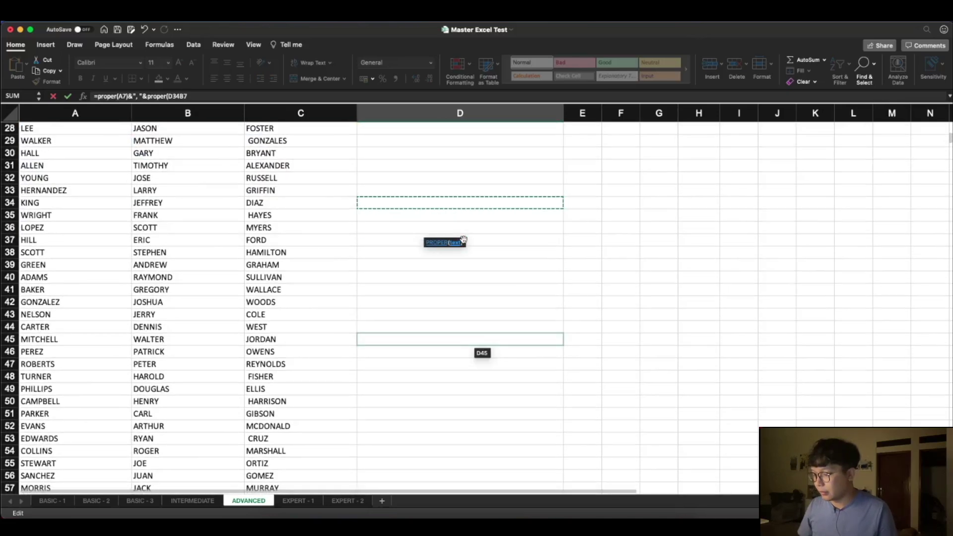
{"action": "key", "text": "Page_Up"}
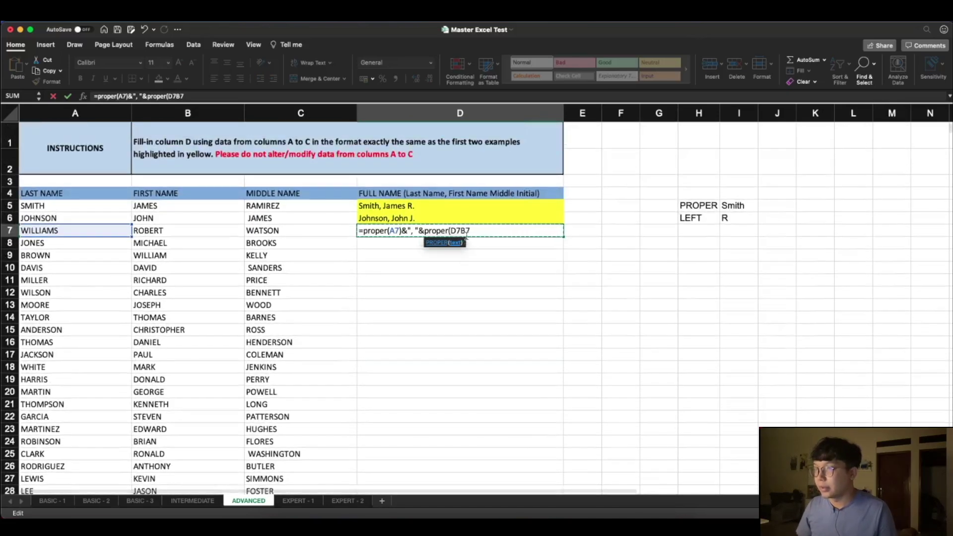
{"action": "key", "text": "BackSpace"}
{"action": "key", "text": "BackSpace"}
{"action": "key", "text": "BackSpace"}
{"action": "key", "text": "BackSpace"}
{"action": "left_click", "coordinate": [190, 229]}
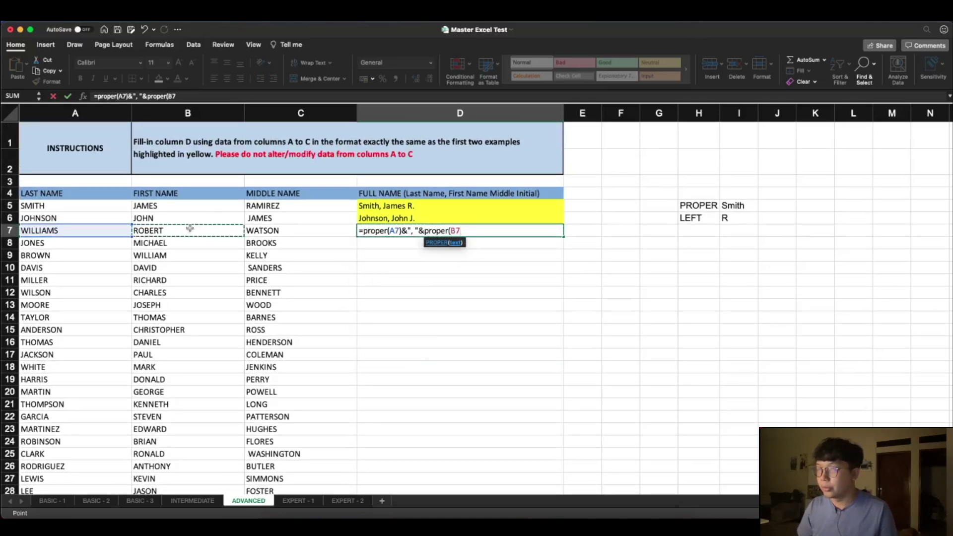
- Finish and enter D7 as =proper(A7)&", "&proper(B7)&" "&left(C7;1)&"."
{"action": "type", "text": ")"}
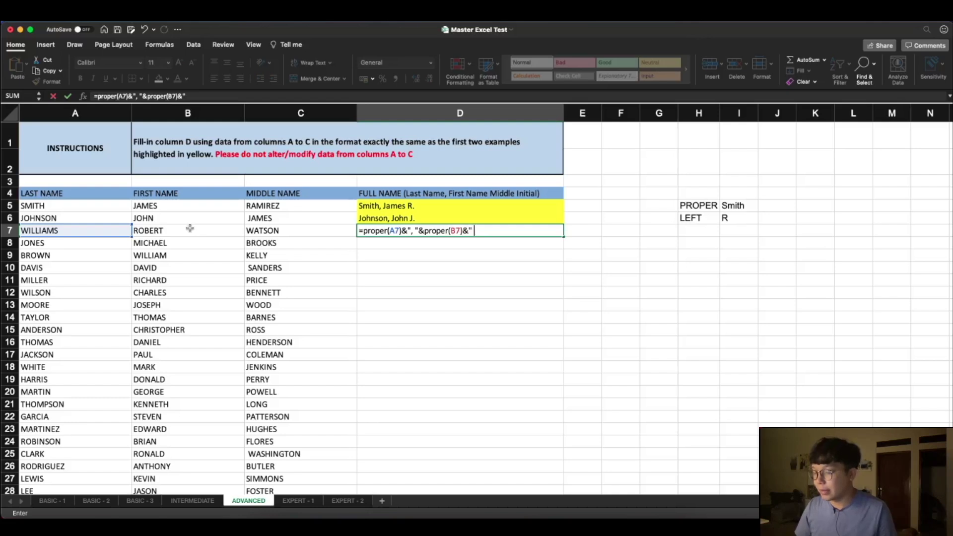
{"action": "type", "text": "&"}
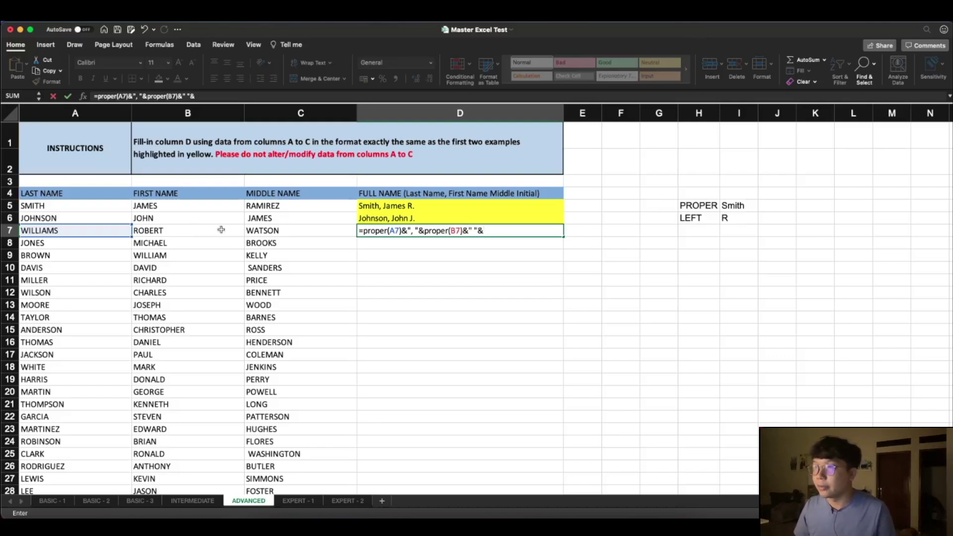
{"action": "type", "text": "left"}
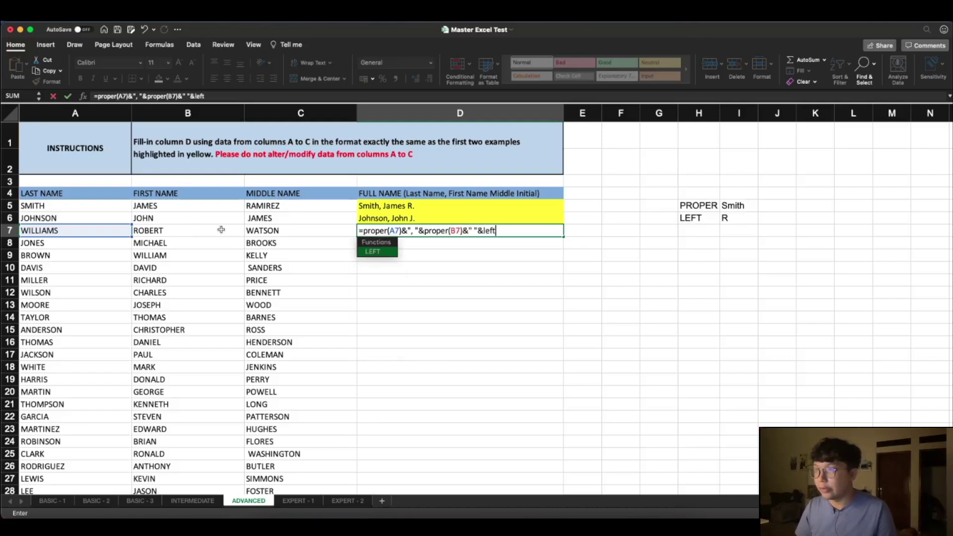
{"action": "type", "text": "("}
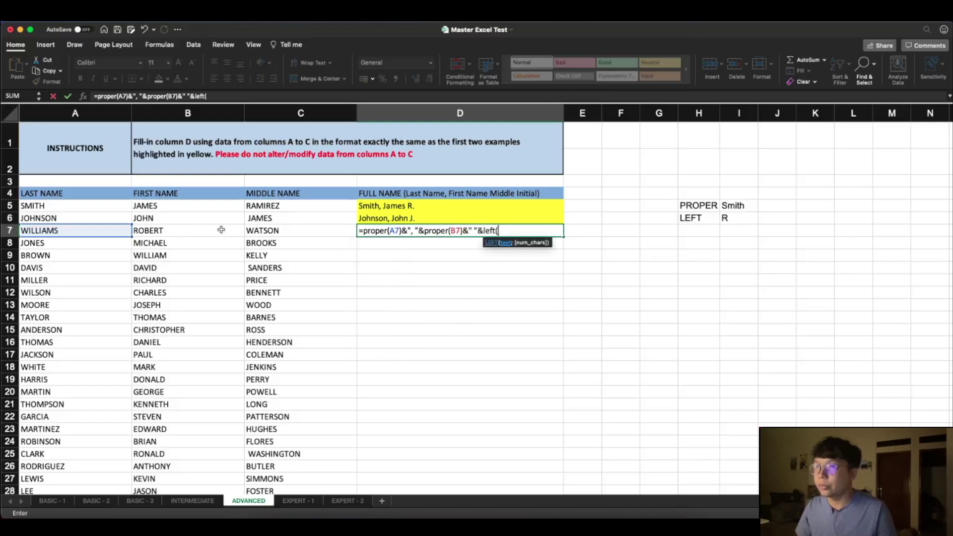
{"action": "left_click", "coordinate": [301, 231]}
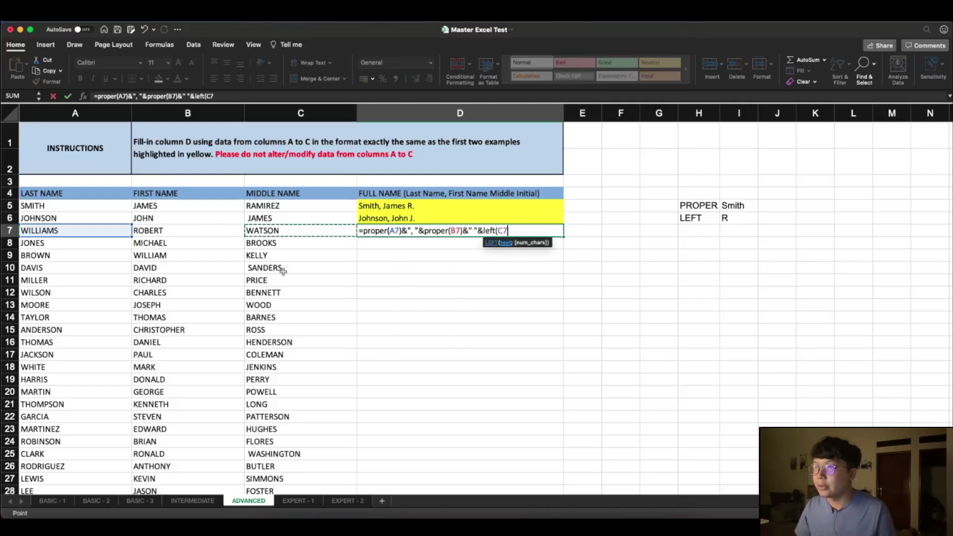
{"action": "type", "text": ";1"}
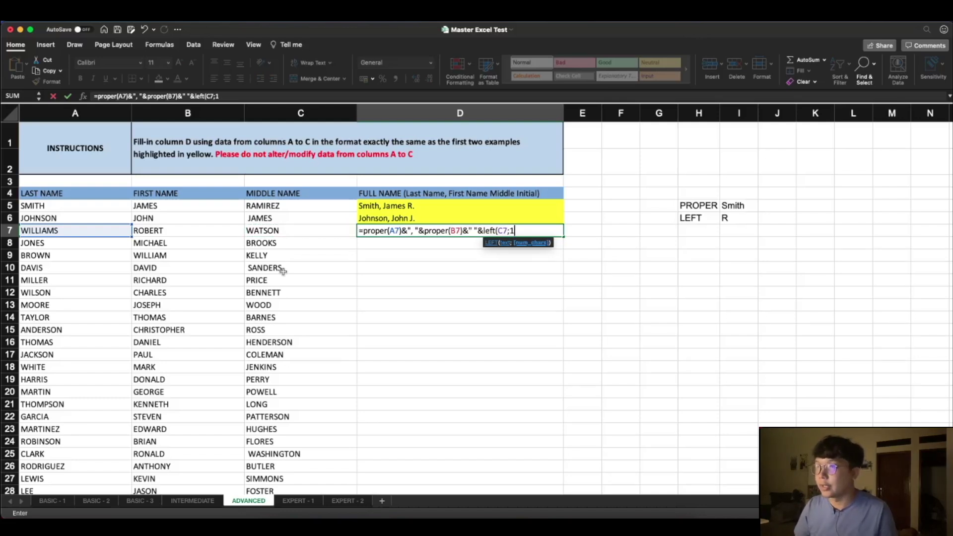
{"action": "type", "text": ")"}
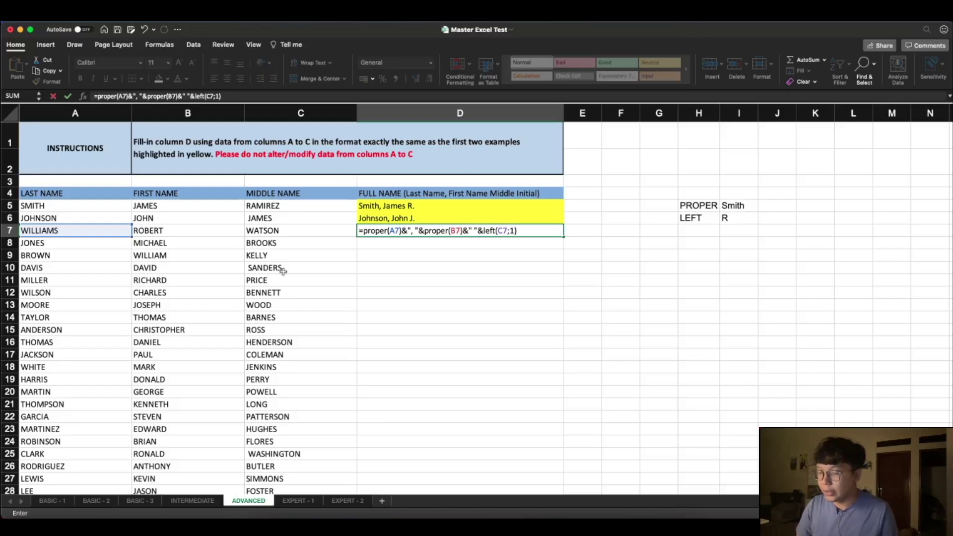
{"action": "type", "text": "&\"."}
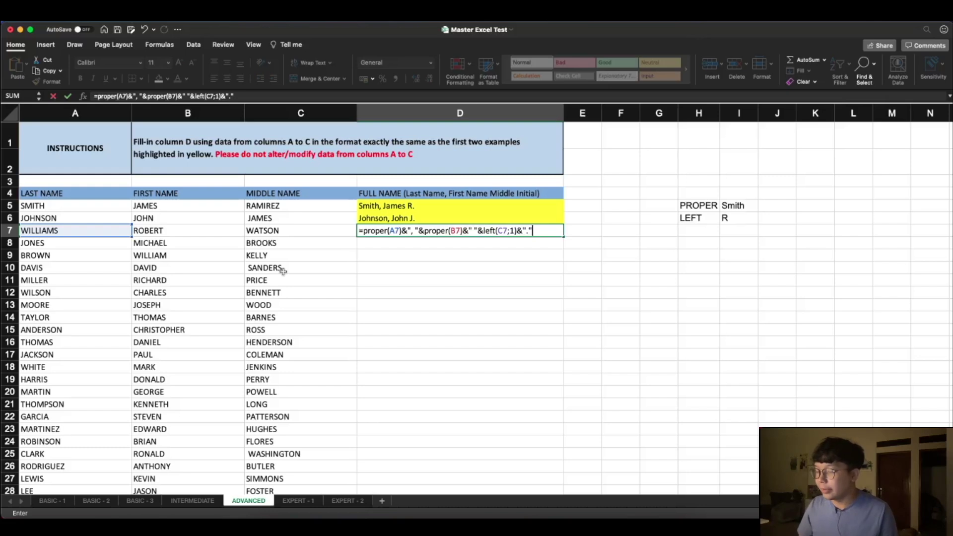
{"action": "key", "text": "Return"}
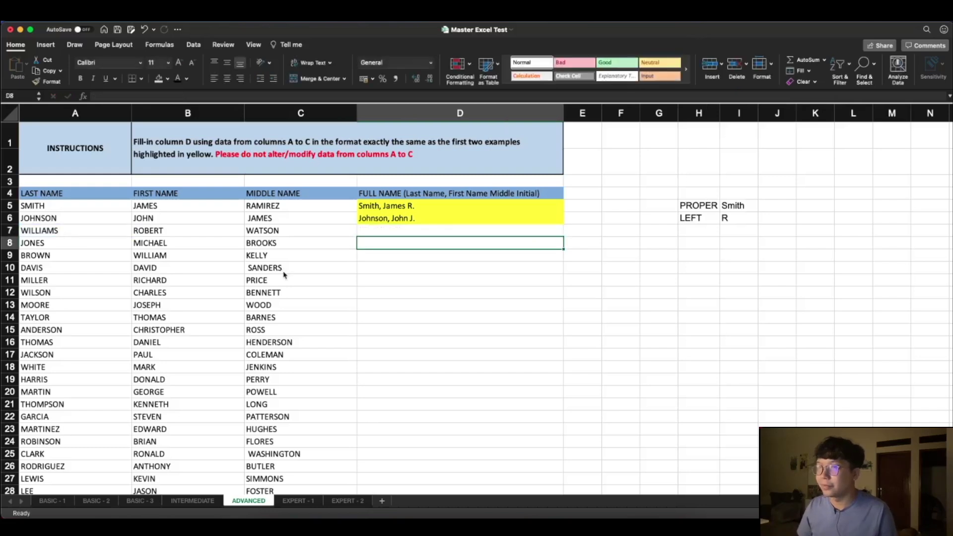
{"action": "left_click", "coordinate": [383, 230]}
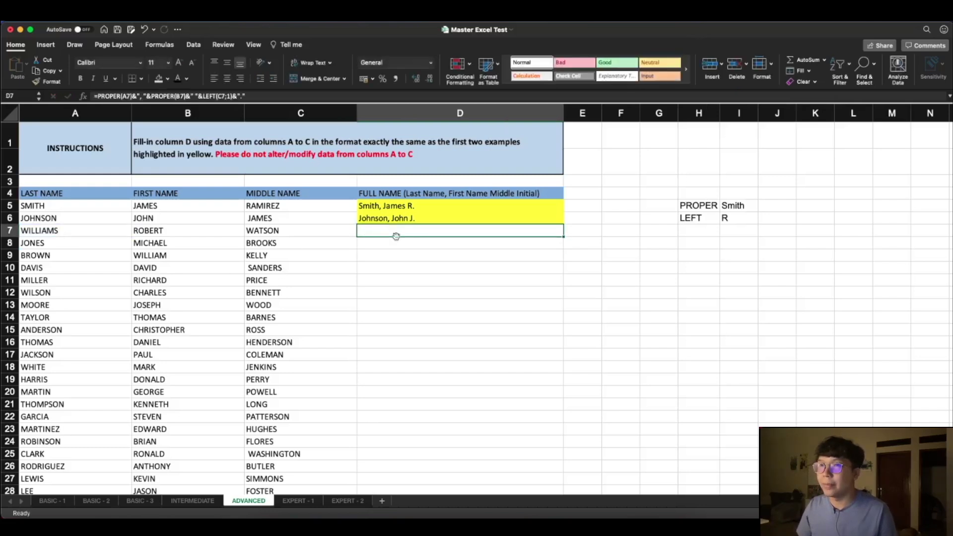
{"action": "left_click", "coordinate": [175, 81]}
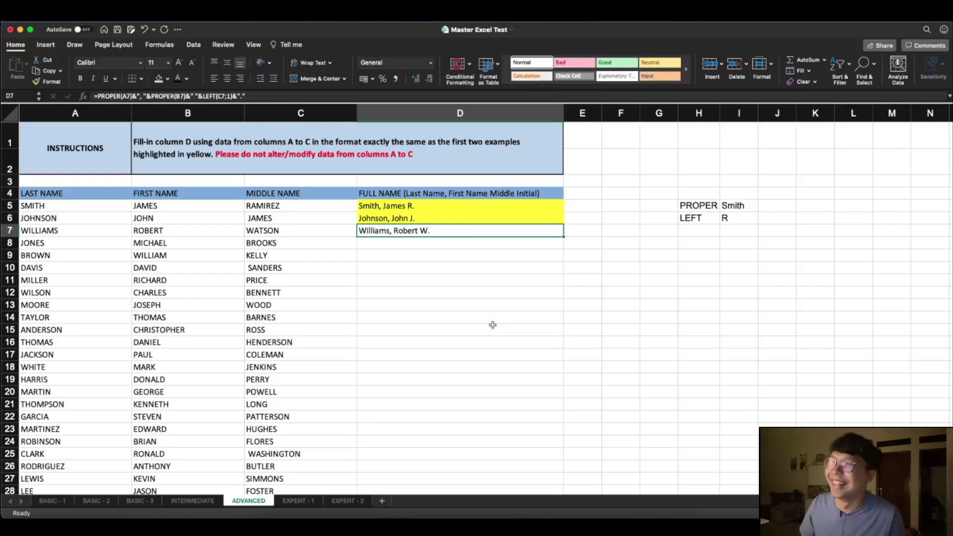
{"action": "left_click", "coordinate": [426, 277]}
{"action": "left_click", "coordinate": [416, 243]}
{"action": "left_click", "coordinate": [409, 232]}
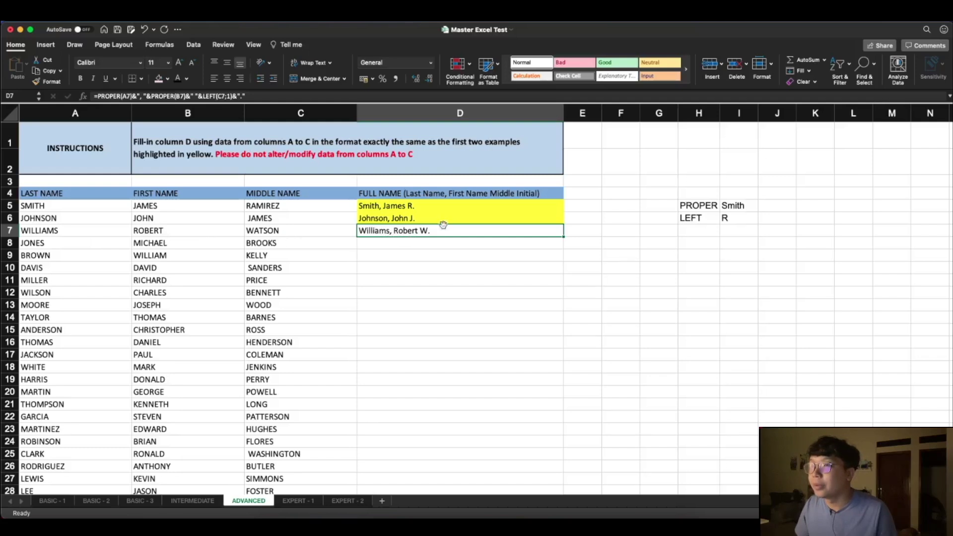
{"action": "double_click", "coordinate": [565, 239]}
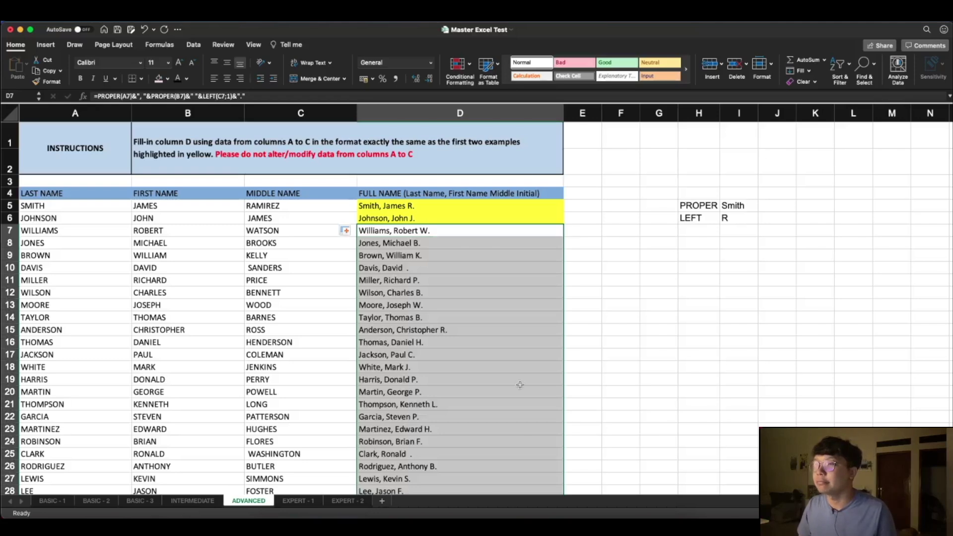
- Review the filled names, checking D13's formula and C25's middle name for a leading space
{"action": "scroll", "coordinate": [520, 385], "scroll_direction": "down", "scroll_amount": 1}
{"action": "scroll", "coordinate": [520, 385], "scroll_direction": "down", "scroll_amount": 1}
{"action": "scroll", "coordinate": [520, 385], "scroll_direction": "down", "scroll_amount": 5}
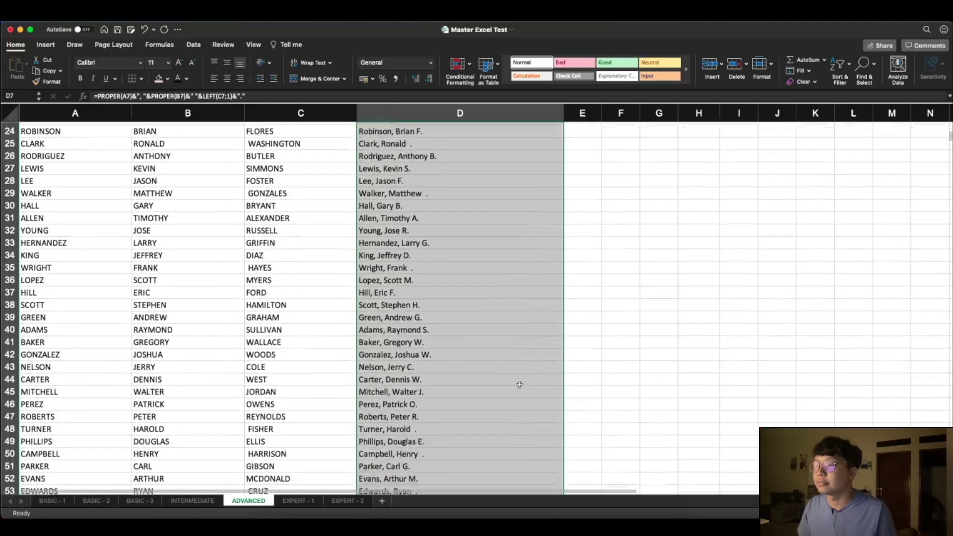
{"action": "scroll", "coordinate": [520, 384], "scroll_direction": "down", "scroll_amount": 6}
{"action": "scroll", "coordinate": [520, 385], "scroll_direction": "down", "scroll_amount": 3}
{"action": "scroll", "coordinate": [519, 383], "scroll_direction": "up", "scroll_amount": 18}
{"action": "scroll", "coordinate": [520, 383], "scroll_direction": "up", "scroll_amount": 4}
{"action": "scroll", "coordinate": [520, 382], "scroll_direction": "up", "scroll_amount": 3}
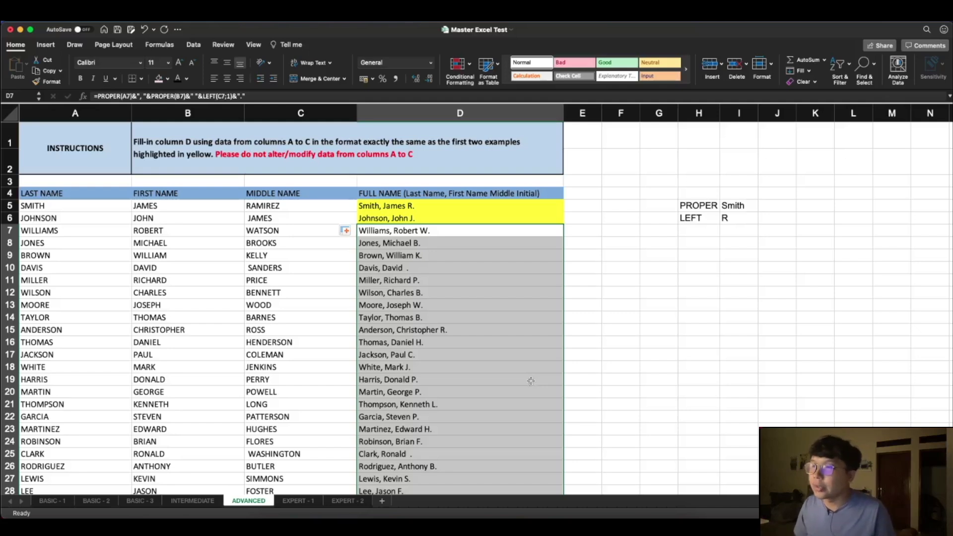
{"action": "left_click", "coordinate": [454, 301]}
{"action": "scroll", "coordinate": [457, 333], "scroll_direction": "down", "scroll_amount": 5}
{"action": "scroll", "coordinate": [456, 333], "scroll_direction": "up", "scroll_amount": 5}
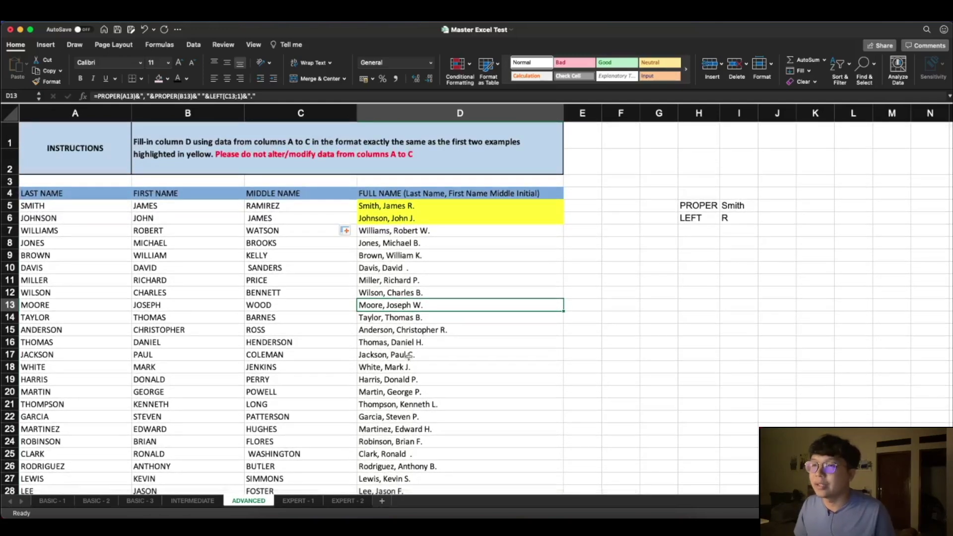
{"action": "scroll", "coordinate": [387, 358], "scroll_direction": "down", "scroll_amount": 3}
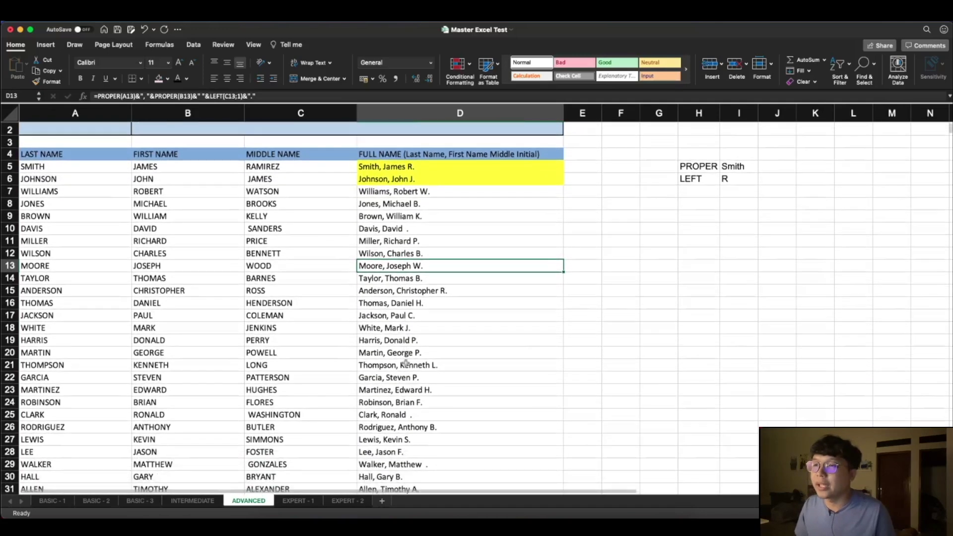
{"action": "double_click", "coordinate": [255, 415]}
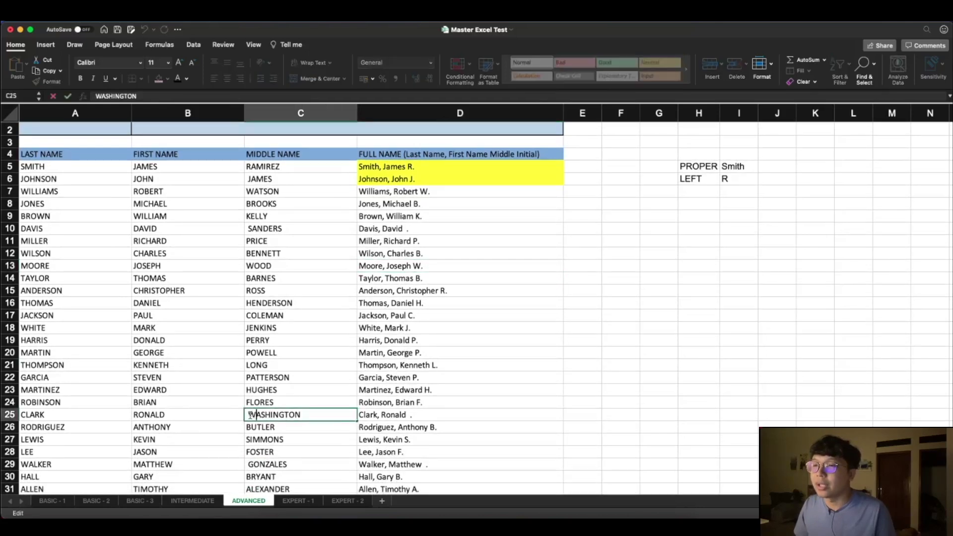
{"action": "key", "text": "Escape"}
{"action": "scroll", "coordinate": [301, 280], "scroll_direction": "up", "scroll_amount": 3}
{"action": "left_click", "coordinate": [301, 290]}
{"action": "double_click", "coordinate": [244, 217]}
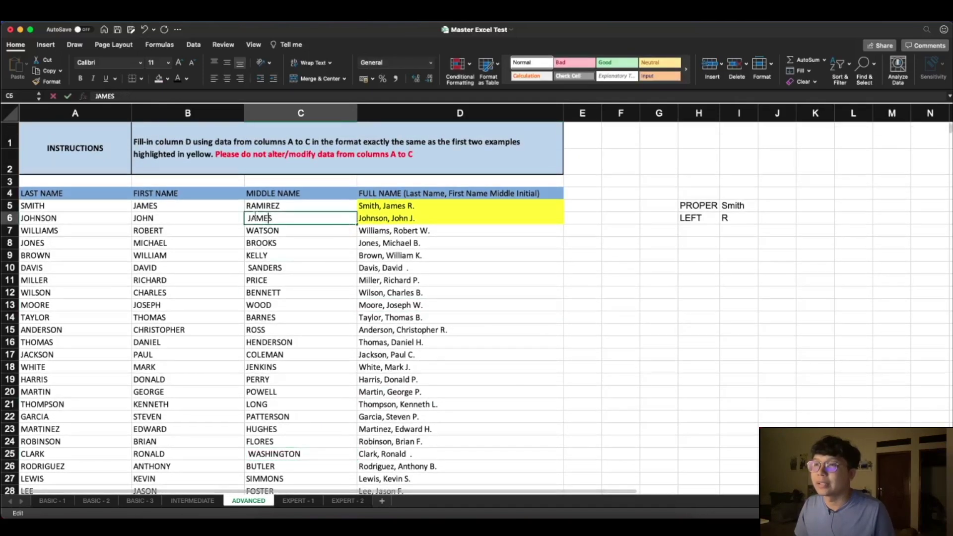
{"action": "key", "text": "Escape"}
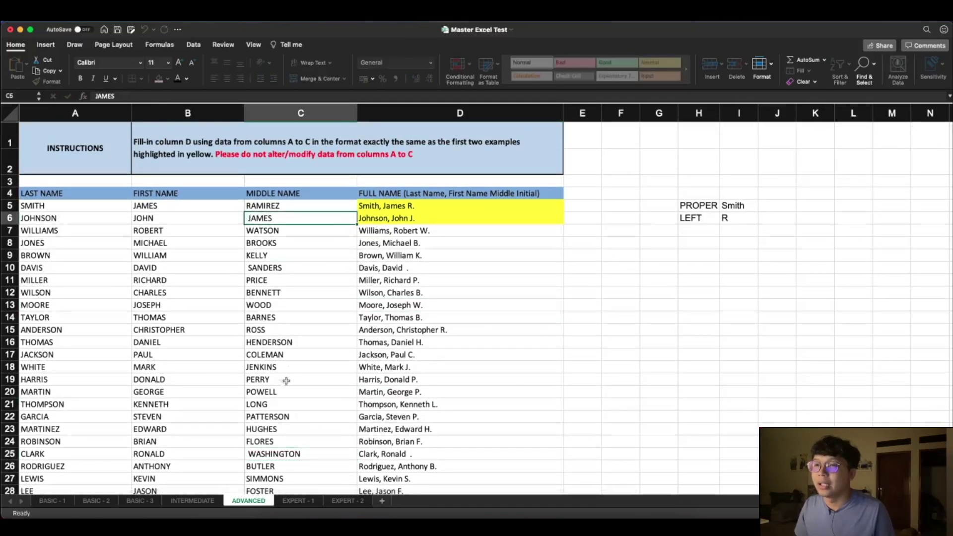
{"action": "scroll", "coordinate": [284, 388], "scroll_direction": "down", "scroll_amount": 6}
{"action": "scroll", "coordinate": [284, 391], "scroll_direction": "down", "scroll_amount": 7}
{"action": "scroll", "coordinate": [284, 391], "scroll_direction": "down", "scroll_amount": 10}
{"action": "scroll", "coordinate": [284, 389], "scroll_direction": "up", "scroll_amount": 6}
{"action": "scroll", "coordinate": [286, 385], "scroll_direction": "up", "scroll_amount": 1}
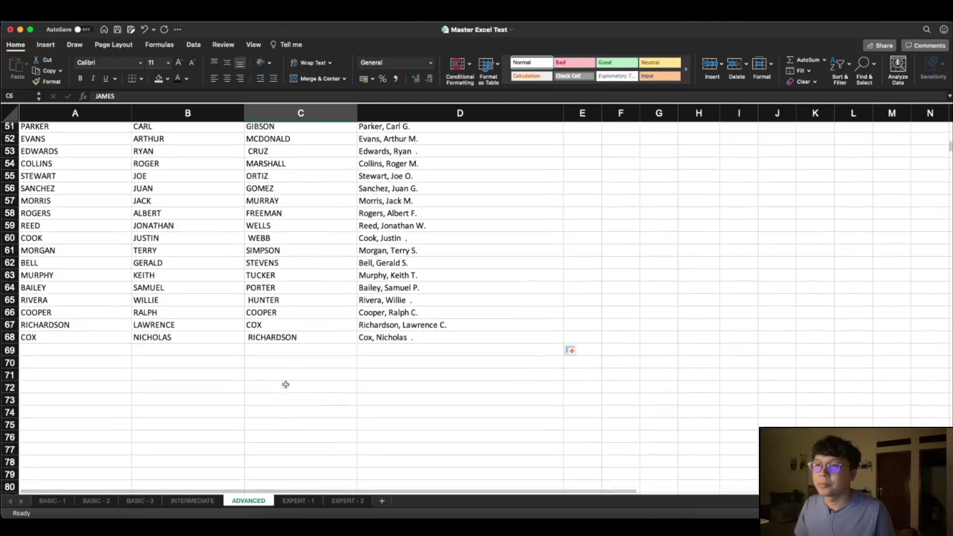
{"action": "double_click", "coordinate": [264, 338]}
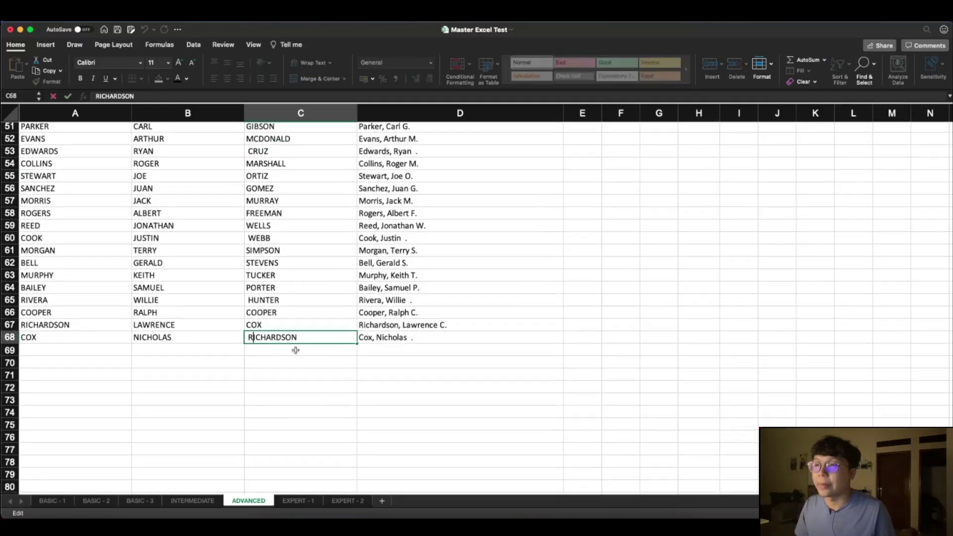
{"action": "key", "text": "Escape"}
{"action": "scroll", "coordinate": [332, 391], "scroll_direction": "up", "scroll_amount": 1}
{"action": "scroll", "coordinate": [332, 391], "scroll_direction": "up", "scroll_amount": 8}
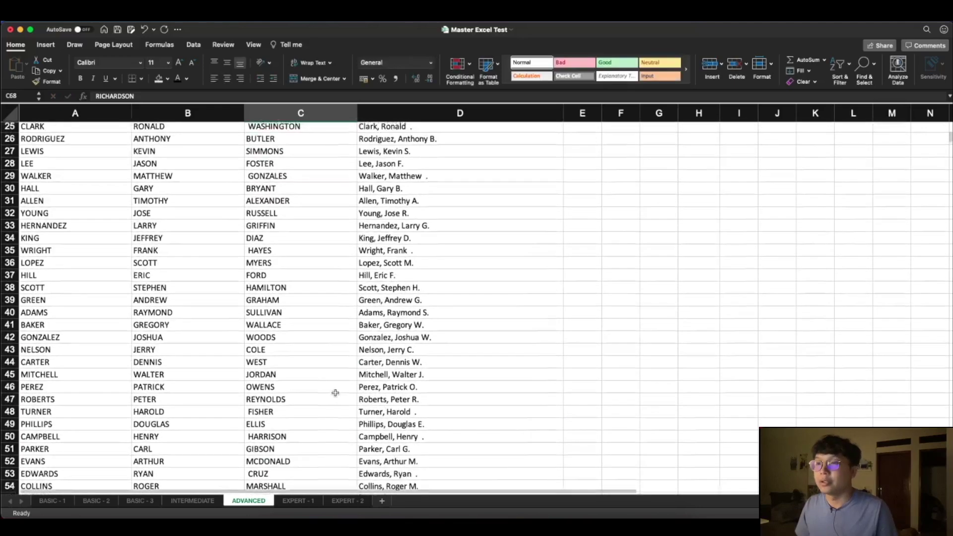
{"action": "scroll", "coordinate": [335, 392], "scroll_direction": "up", "scroll_amount": 8}
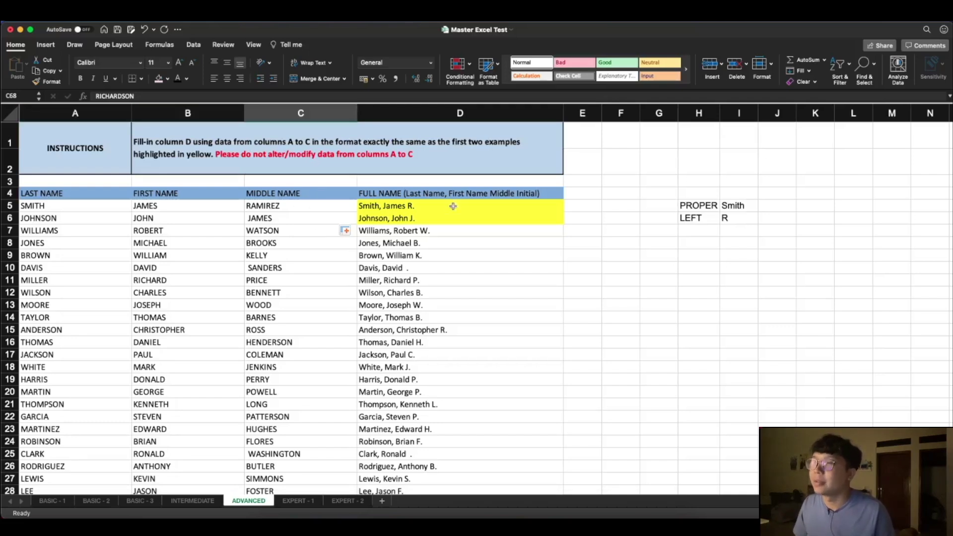
{"action": "double_click", "coordinate": [449, 231]}
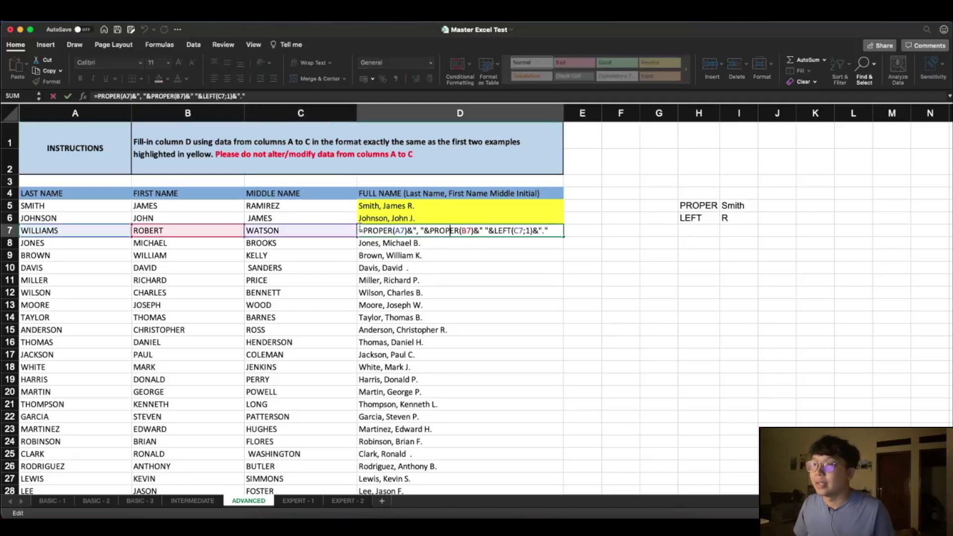
{"action": "key", "text": "Escape"}
{"action": "scroll", "coordinate": [280, 338], "scroll_direction": "down", "scroll_amount": 6}
{"action": "scroll", "coordinate": [280, 337], "scroll_direction": "down", "scroll_amount": 6}
{"action": "scroll", "coordinate": [280, 337], "scroll_direction": "down", "scroll_amount": 5}
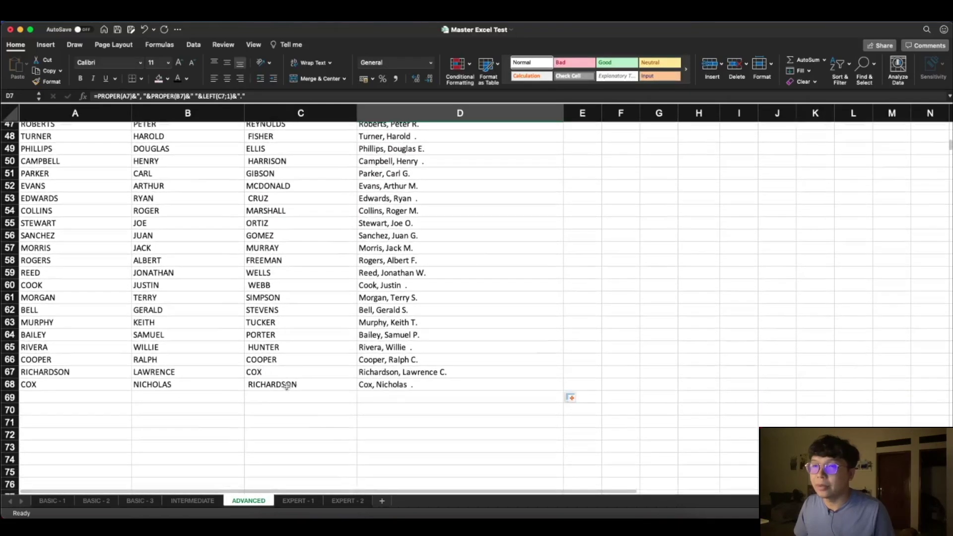
{"action": "scroll", "coordinate": [287, 387], "scroll_direction": "up", "scroll_amount": 3}
{"action": "scroll", "coordinate": [287, 385], "scroll_direction": "up", "scroll_amount": 10}
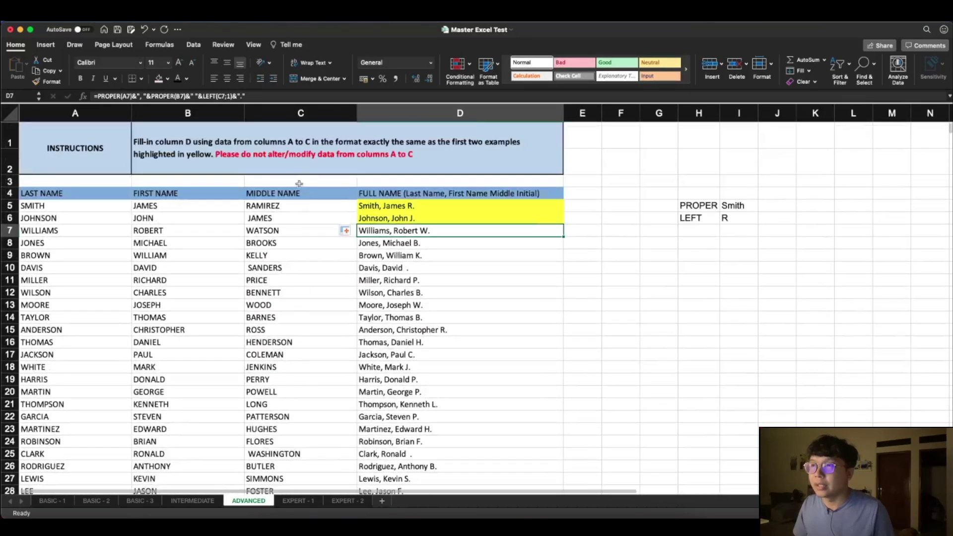
{"action": "scroll", "coordinate": [256, 269], "scroll_direction": "down", "scroll_amount": 2}
{"action": "scroll", "coordinate": [257, 267], "scroll_direction": "down", "scroll_amount": 6}
{"action": "scroll", "coordinate": [258, 265], "scroll_direction": "down", "scroll_amount": 10}
{"action": "scroll", "coordinate": [260, 262], "scroll_direction": "down", "scroll_amount": 11}
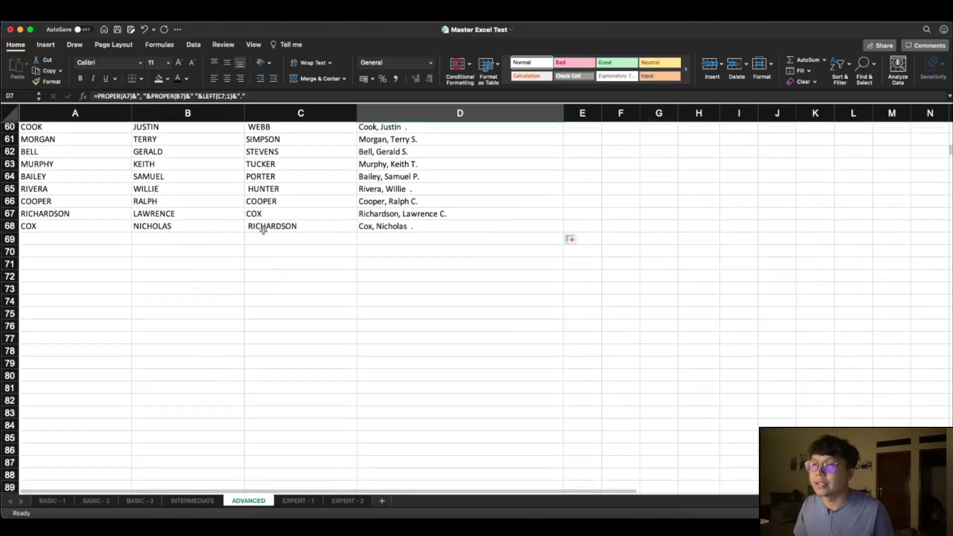
{"action": "scroll", "coordinate": [261, 227], "scroll_direction": "up", "scroll_amount": 3}
{"action": "scroll", "coordinate": [263, 229], "scroll_direction": "up", "scroll_amount": 20}
{"action": "scroll", "coordinate": [268, 231], "scroll_direction": "up", "scroll_amount": 4}
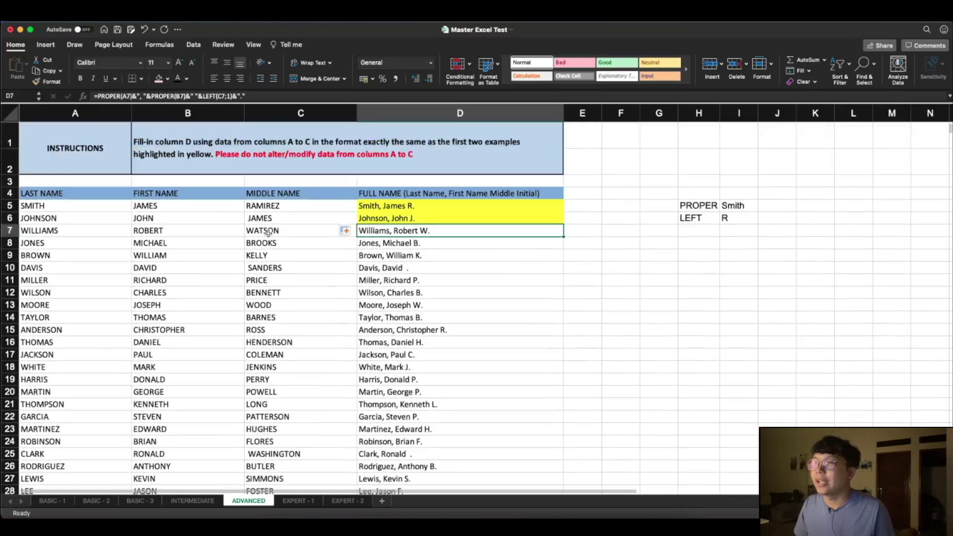
{"action": "double_click", "coordinate": [446, 231]}
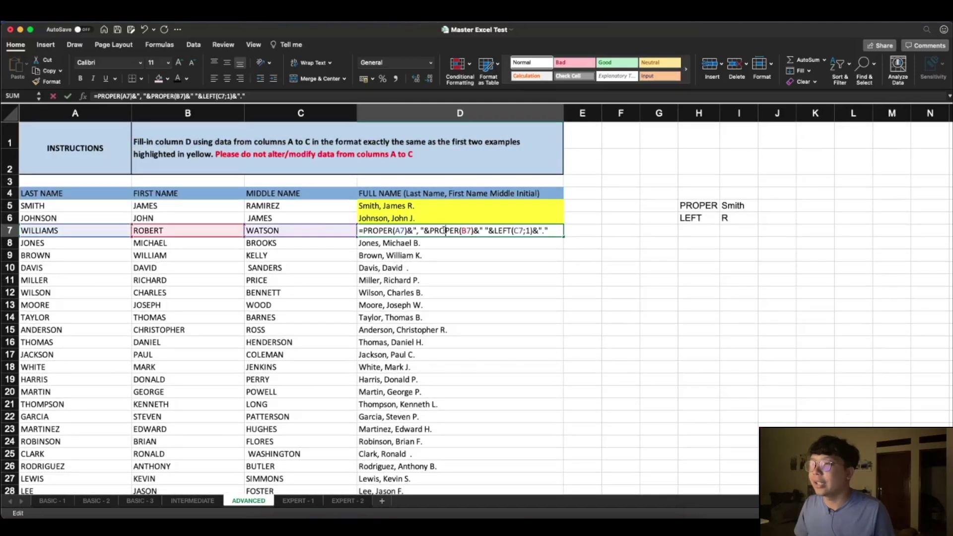
{"action": "left_click", "coordinate": [513, 231]}
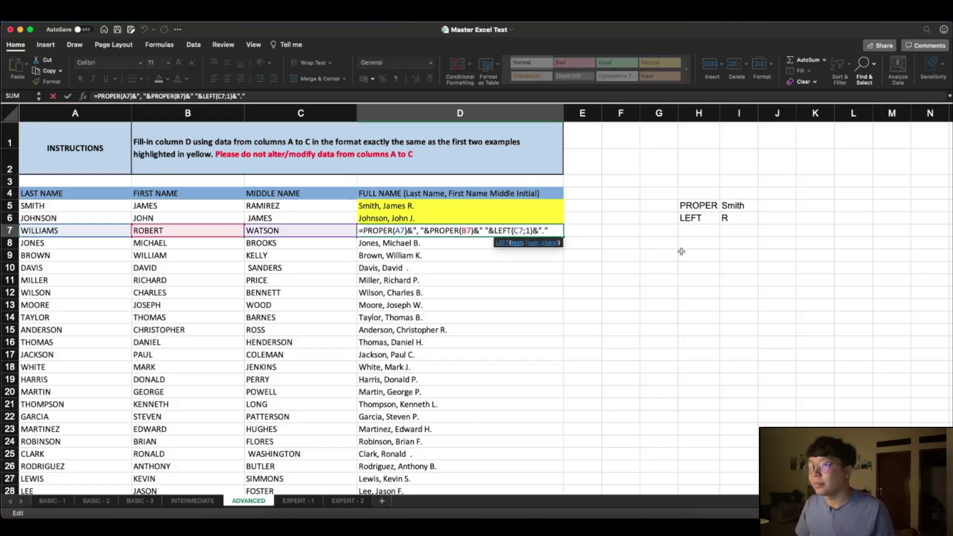
{"action": "key", "text": "Return"}
{"action": "scroll", "coordinate": [655, 298], "scroll_direction": "down", "scroll_amount": 3}
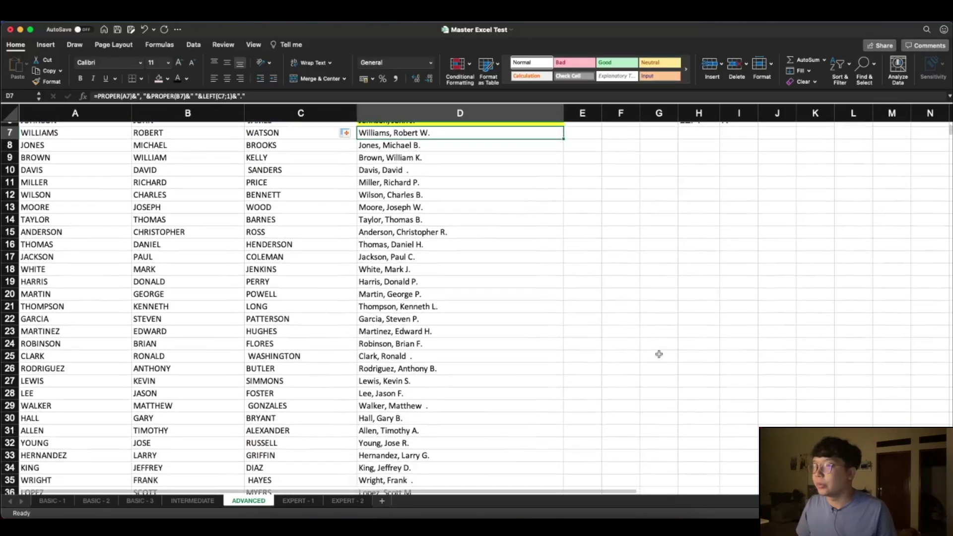
{"action": "scroll", "coordinate": [665, 352], "scroll_direction": "up", "scroll_amount": 2}
{"action": "scroll", "coordinate": [665, 352], "scroll_direction": "up", "scroll_amount": 3}
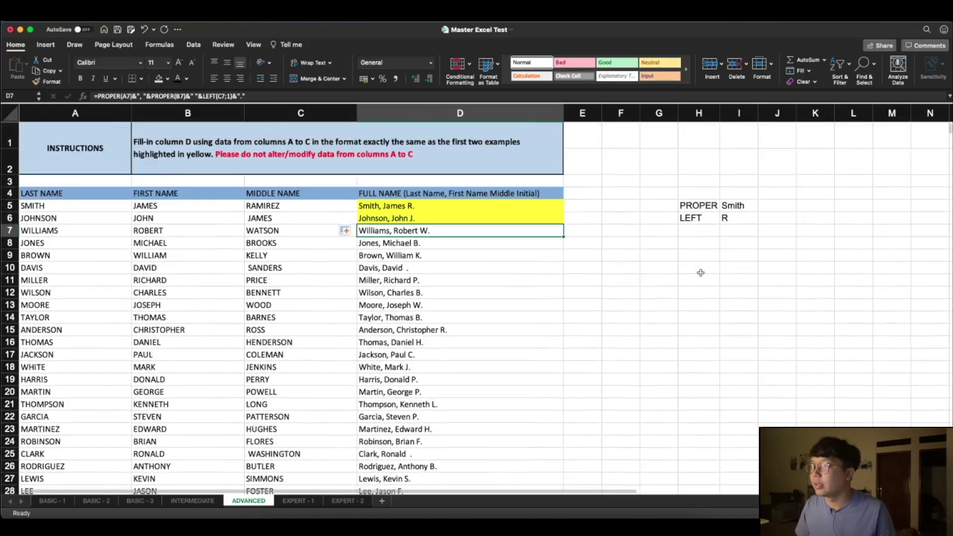
{"action": "left_click", "coordinate": [697, 229]}
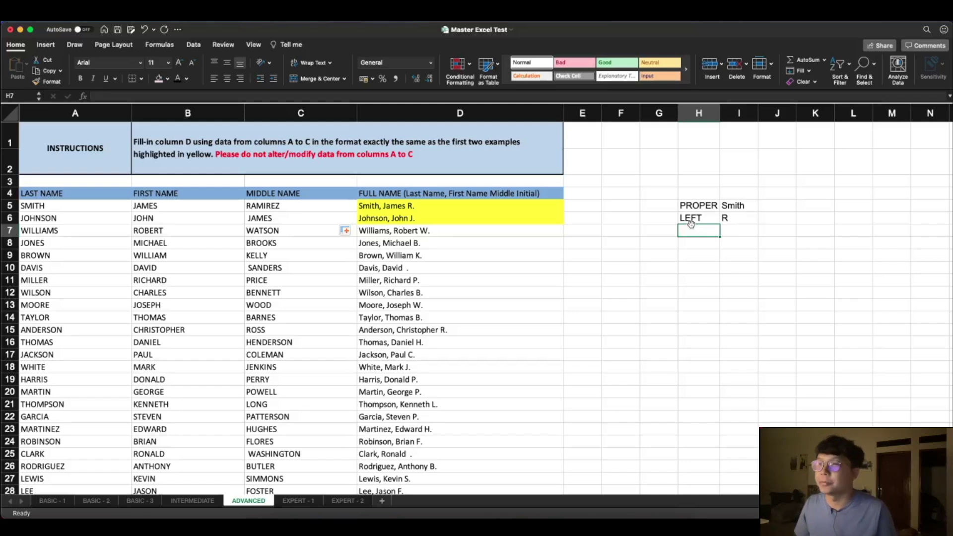
{"action": "double_click", "coordinate": [436, 230]}
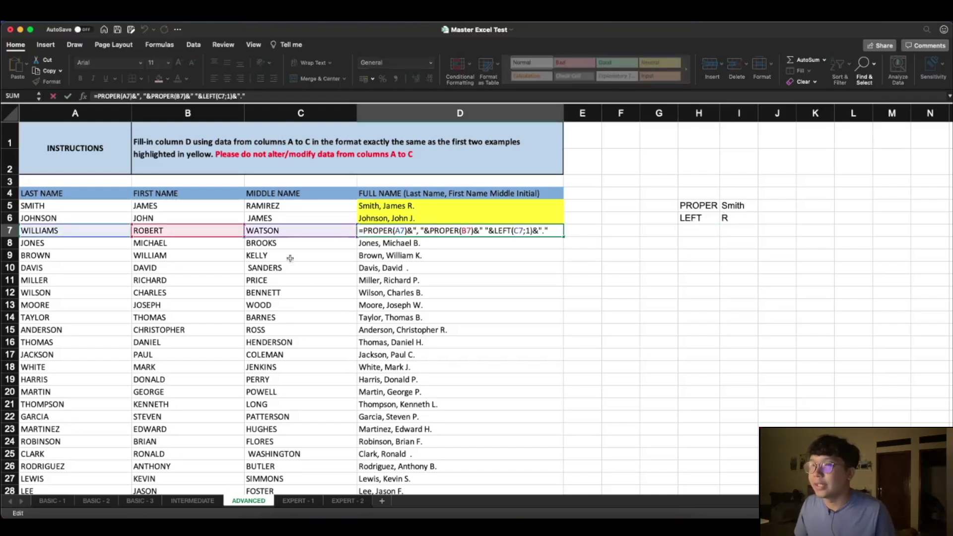
{"action": "left_click", "coordinate": [515, 231]}
{"action": "type", "text": "trim("}
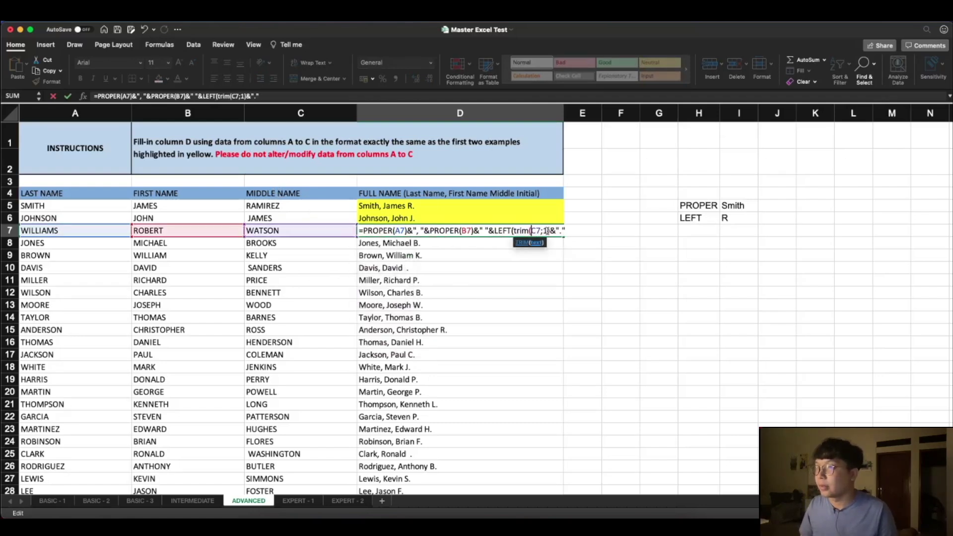
{"action": "left_click", "coordinate": [544, 231]}
{"action": "type", "text": ")"}
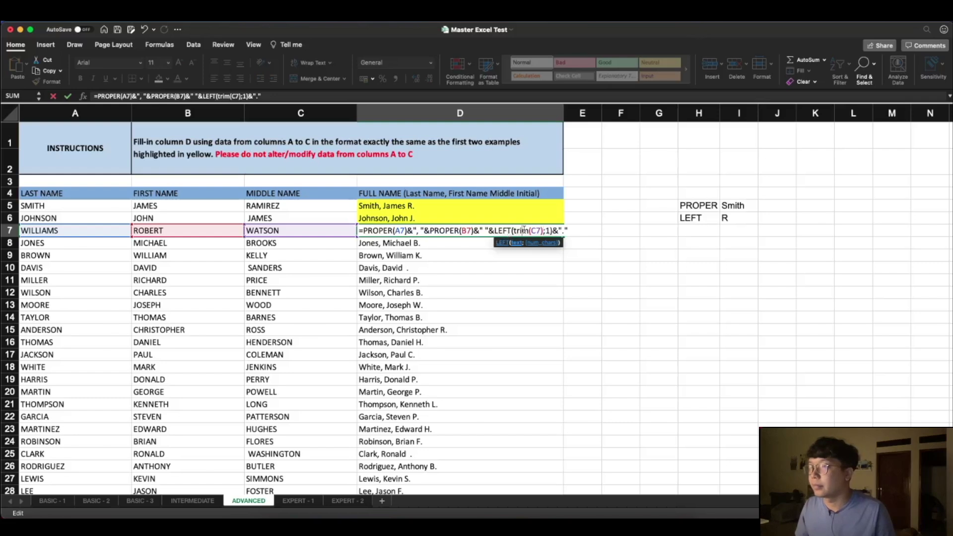
{"action": "left_click", "coordinate": [542, 230]}
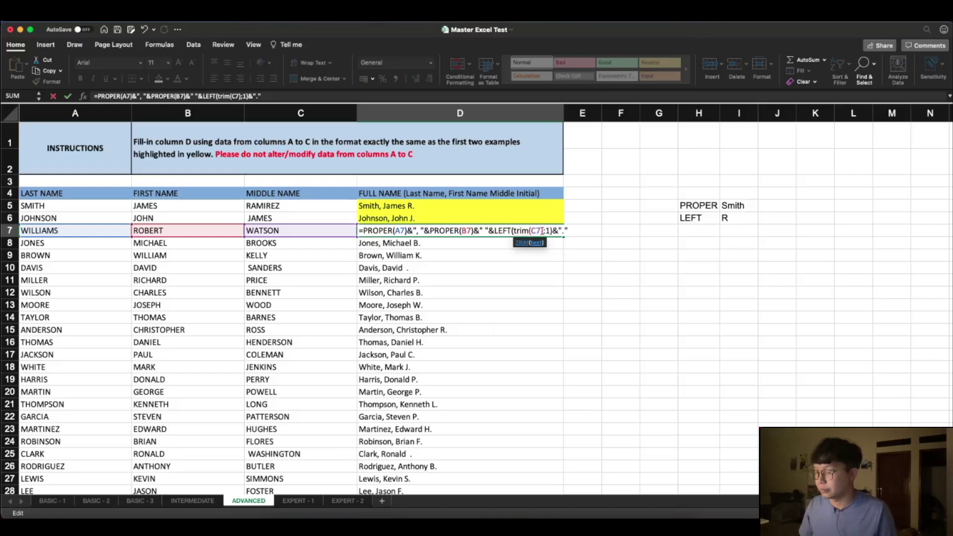
{"action": "key", "text": "Return"}
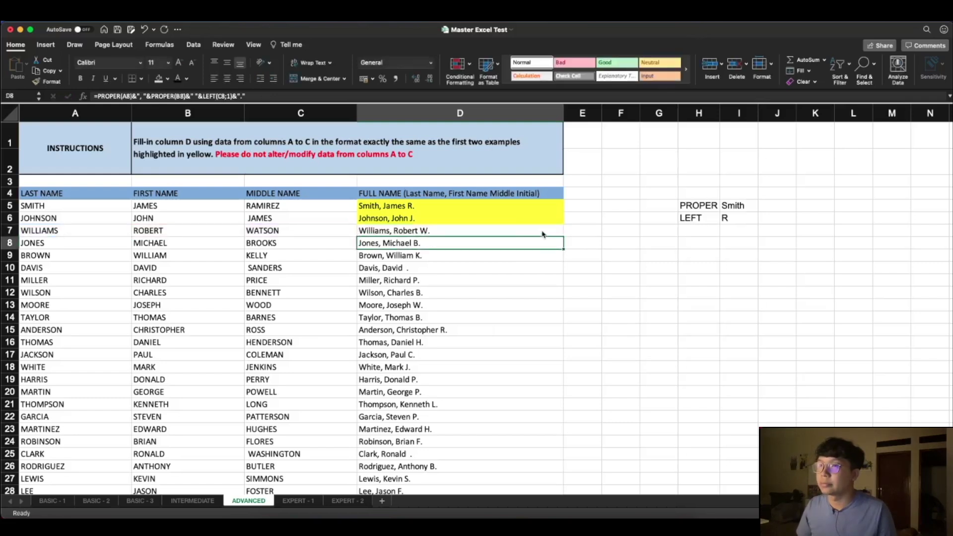
{"action": "left_click", "coordinate": [549, 235]}
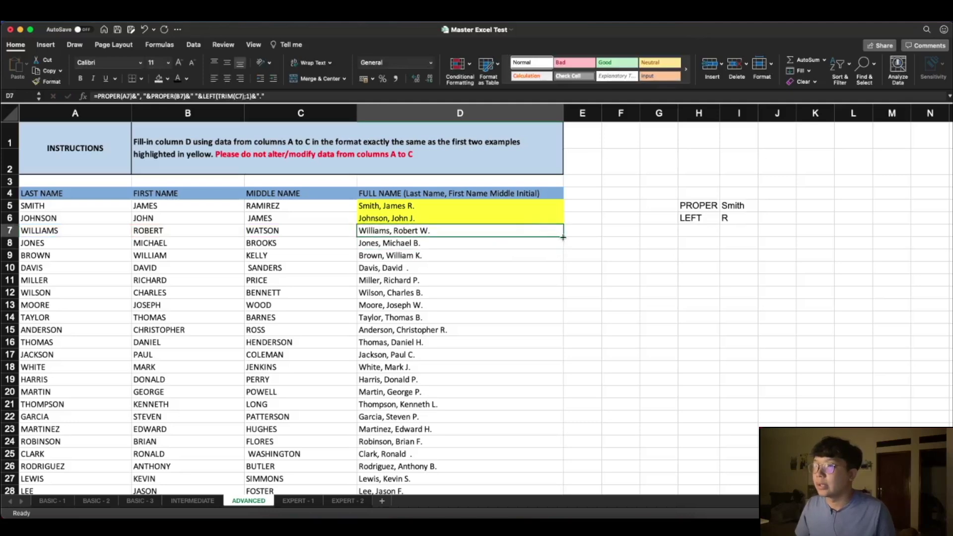
- Fill the trimmed formula from D7 down to D68 and verify Clark's name in D25
{"action": "scroll", "coordinate": [552, 252], "scroll_direction": "down", "scroll_amount": 2}
{"action": "scroll", "coordinate": [547, 262], "scroll_direction": "down", "scroll_amount": 4}
{"action": "scroll", "coordinate": [547, 262], "scroll_direction": "down", "scroll_amount": 8}
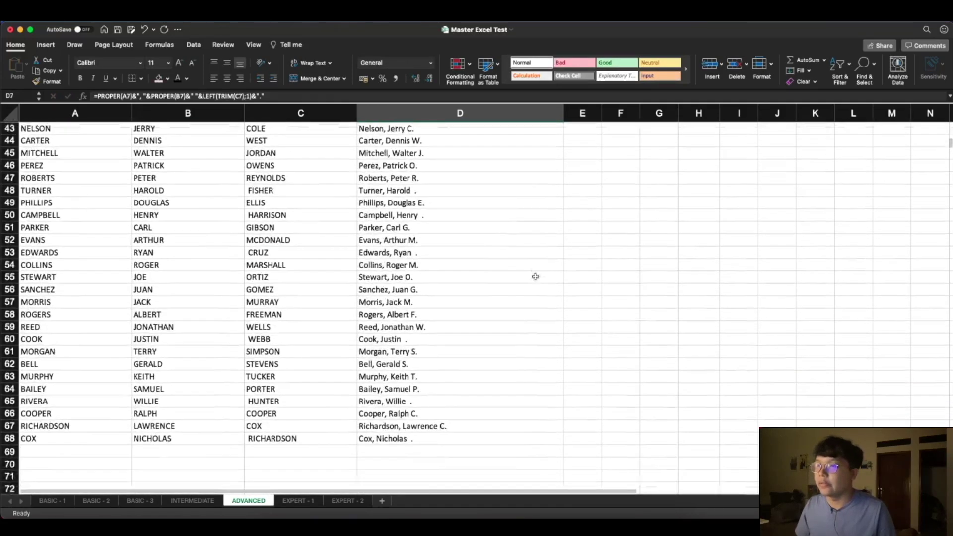
{"action": "scroll", "coordinate": [536, 275], "scroll_direction": "down", "scroll_amount": 4}
{"action": "left_click", "coordinate": [470, 292], "text": "shift"}
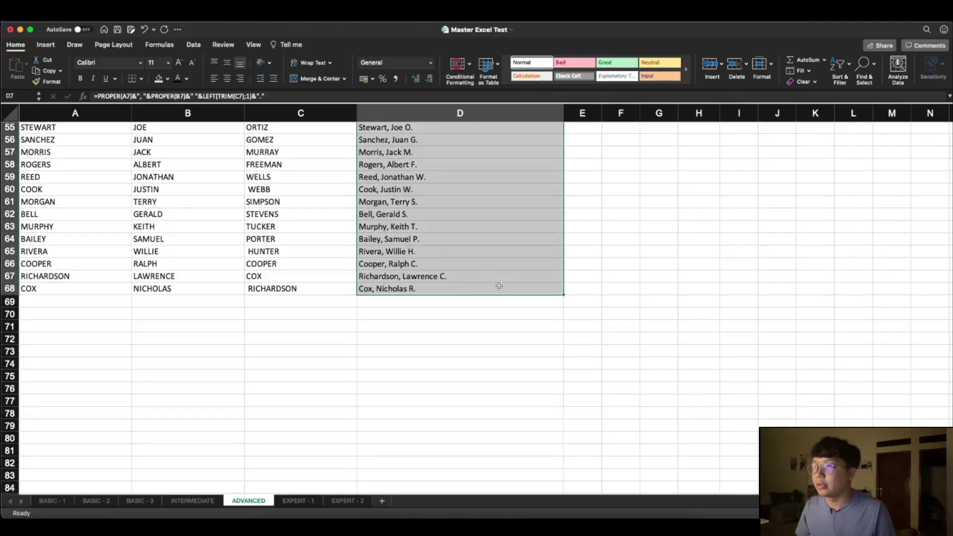
{"action": "scroll", "coordinate": [499, 285], "scroll_direction": "up", "scroll_amount": 5}
{"action": "scroll", "coordinate": [499, 285], "scroll_direction": "up", "scroll_amount": 3}
{"action": "scroll", "coordinate": [499, 285], "scroll_direction": "up", "scroll_amount": 10}
{"action": "scroll", "coordinate": [499, 285], "scroll_direction": "up", "scroll_amount": 1}
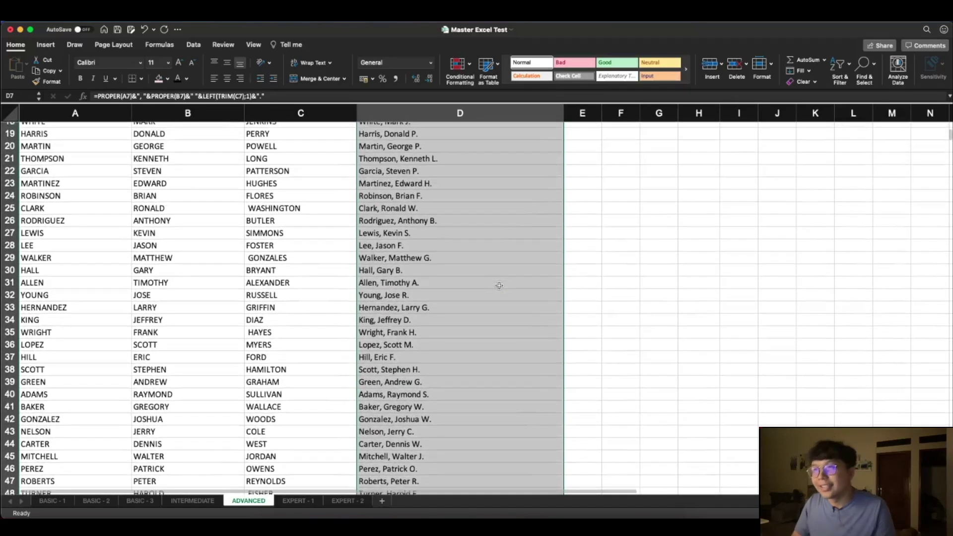
{"action": "scroll", "coordinate": [499, 285], "scroll_direction": "up", "scroll_amount": 3}
{"action": "scroll", "coordinate": [499, 286], "scroll_direction": "up", "scroll_amount": 4}
{"action": "scroll", "coordinate": [498, 286], "scroll_direction": "up", "scroll_amount": 2}
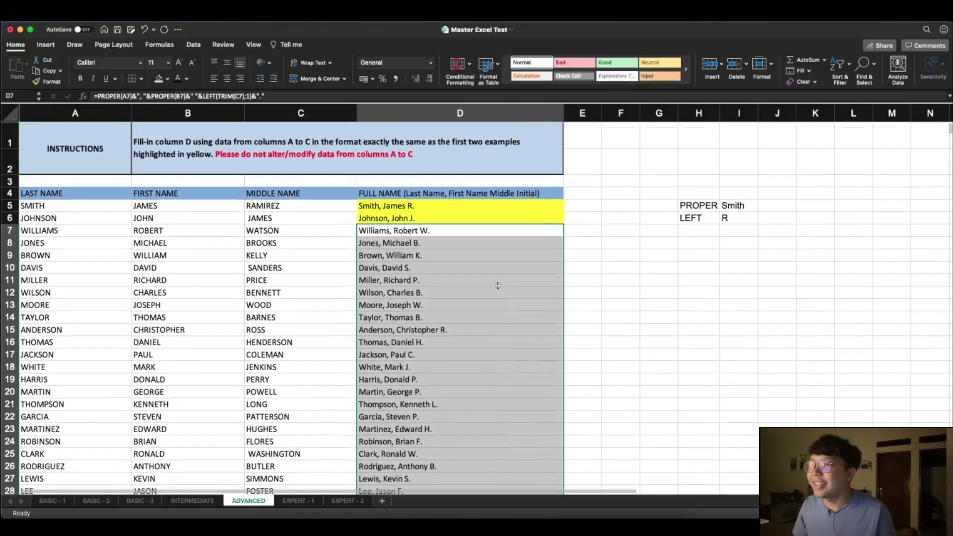
{"action": "scroll", "coordinate": [435, 317], "scroll_direction": "down", "scroll_amount": 5}
{"action": "scroll", "coordinate": [355, 288], "scroll_direction": "down", "scroll_amount": 2}
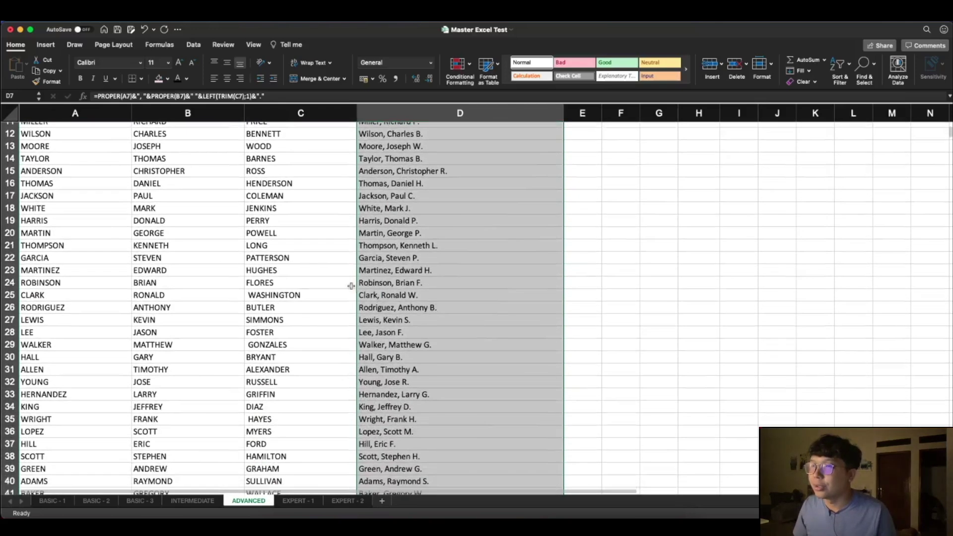
{"action": "left_click", "coordinate": [401, 296]}
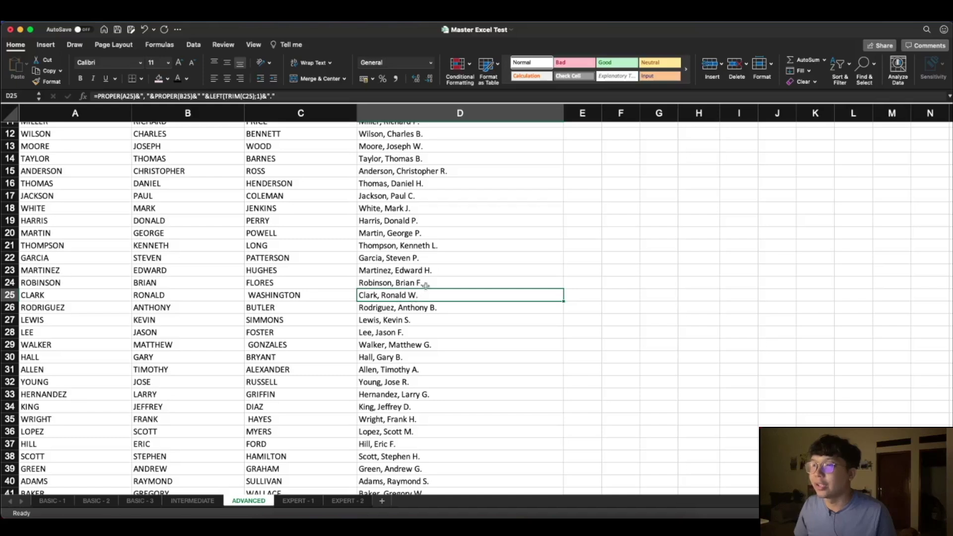
- Compare against the Johnson example in D6, checking middle name JAMES for extra spaces
{"action": "scroll", "coordinate": [419, 299], "scroll_direction": "up", "scroll_amount": 5}
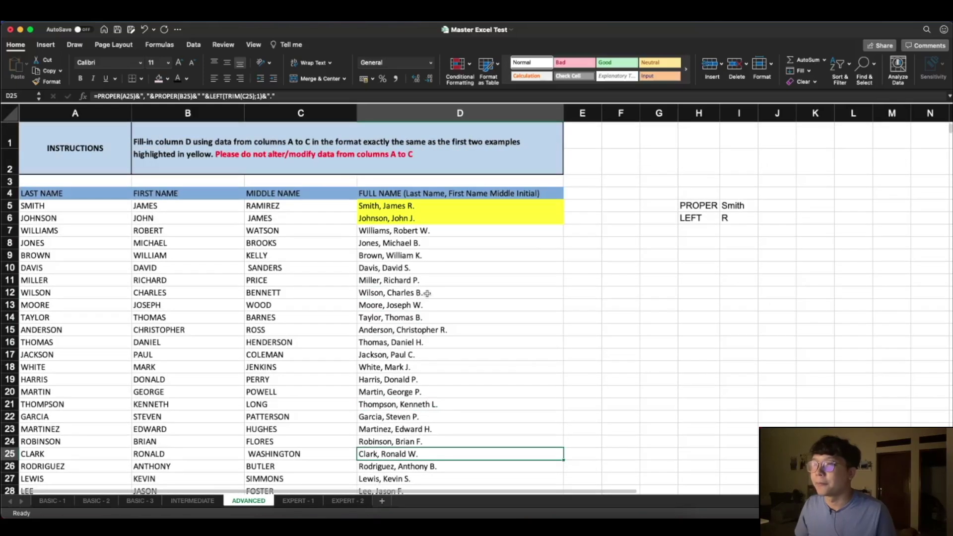
{"action": "left_click", "coordinate": [420, 218]}
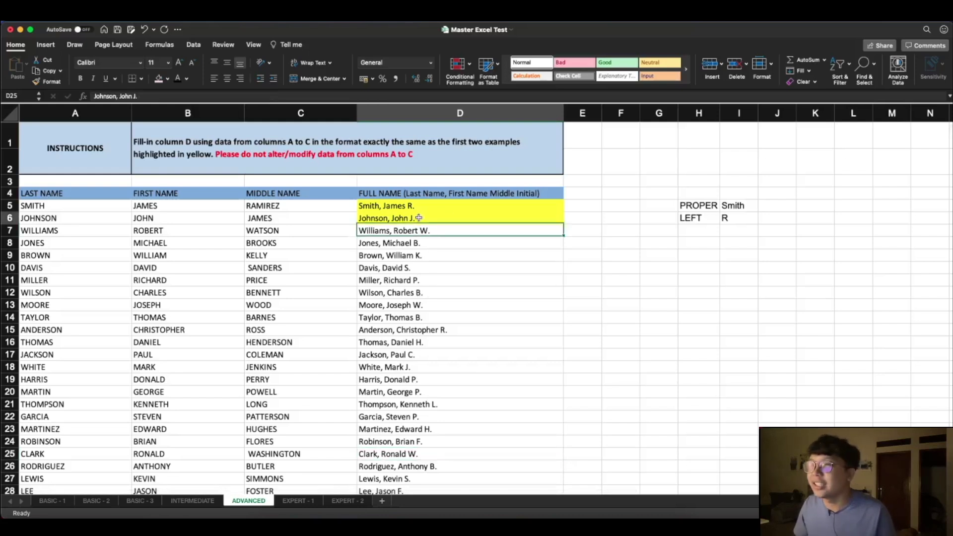
{"action": "double_click", "coordinate": [249, 218]}
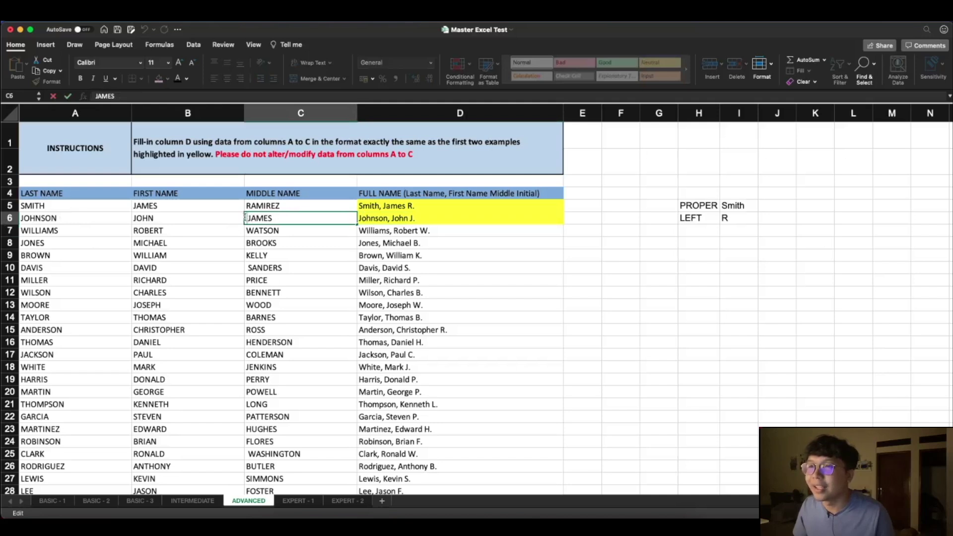
{"action": "left_click", "coordinate": [441, 219]}
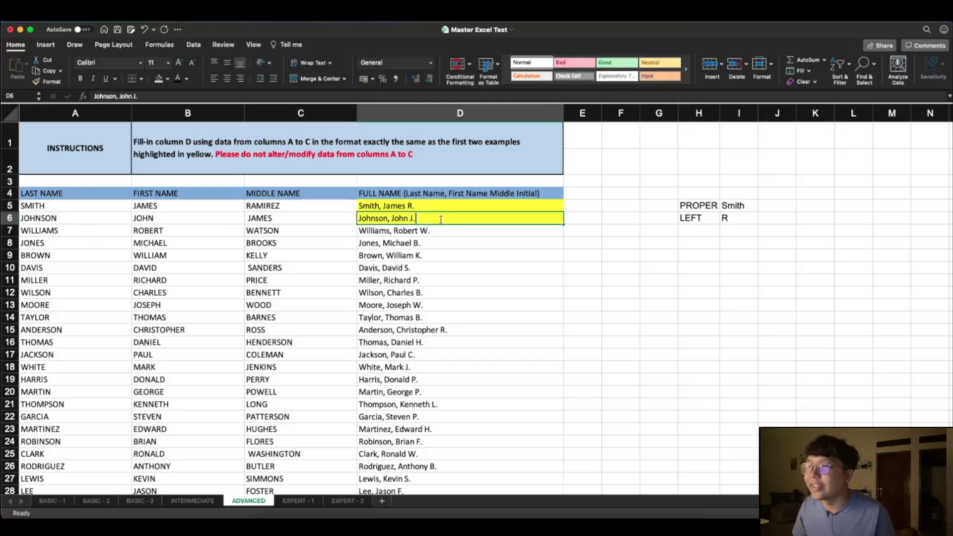
{"action": "double_click", "coordinate": [422, 217]}
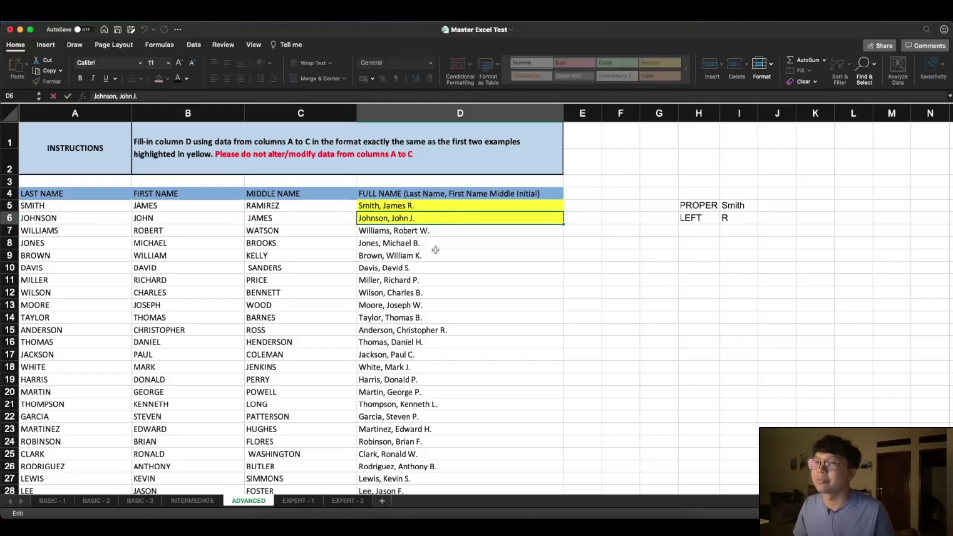
{"action": "key", "text": "Escape"}
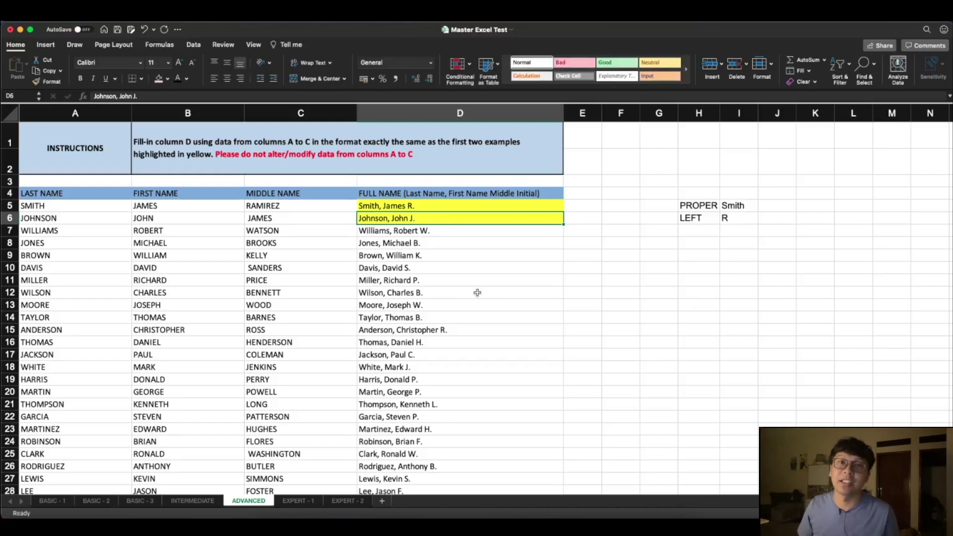
{"action": "left_click", "coordinate": [744, 243]}
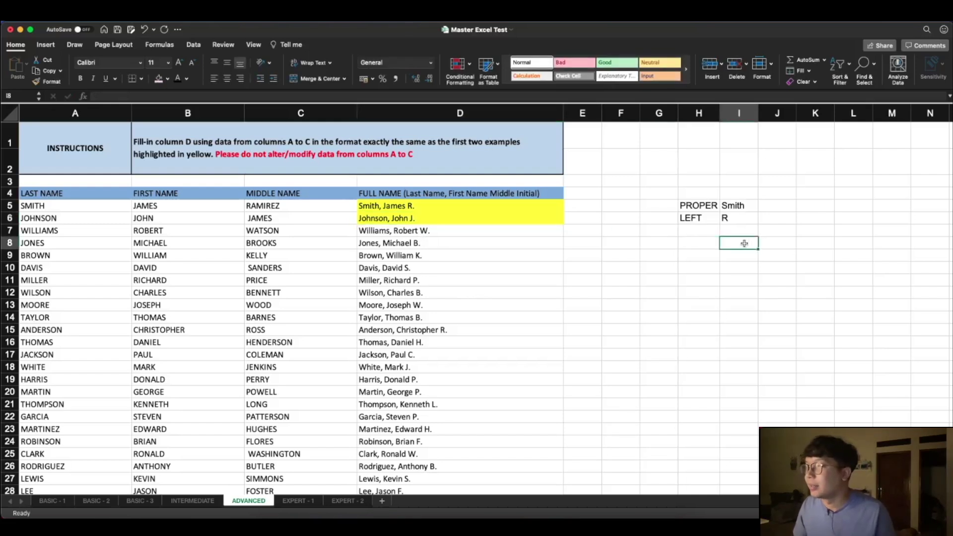
- Enter TRIM in H7 below the PROPER and LEFT notes, then review column D's names
{"action": "left_click", "coordinate": [707, 232]}
{"action": "type", "text": "TRIM"}
{"action": "left_click", "coordinate": [738, 255]}
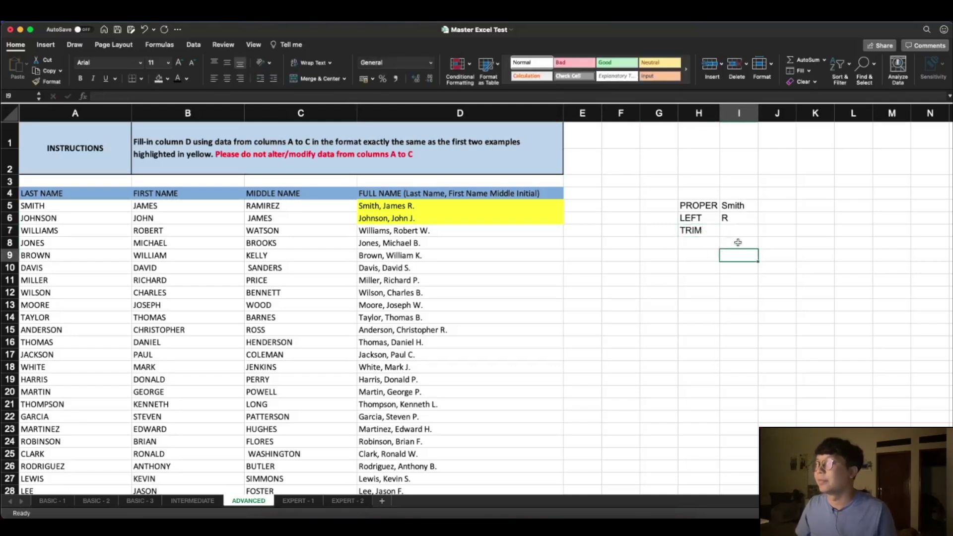
{"action": "left_click", "coordinate": [738, 232]}
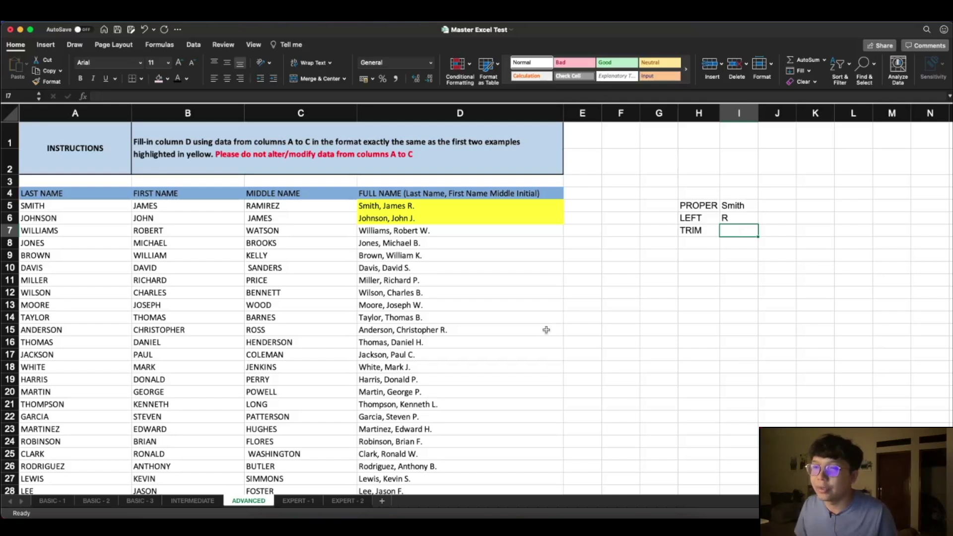
{"action": "scroll", "coordinate": [543, 371], "scroll_direction": "down", "scroll_amount": 5}
{"action": "scroll", "coordinate": [546, 375], "scroll_direction": "down", "scroll_amount": 6}
{"action": "scroll", "coordinate": [552, 380], "scroll_direction": "up", "scroll_amount": 10}
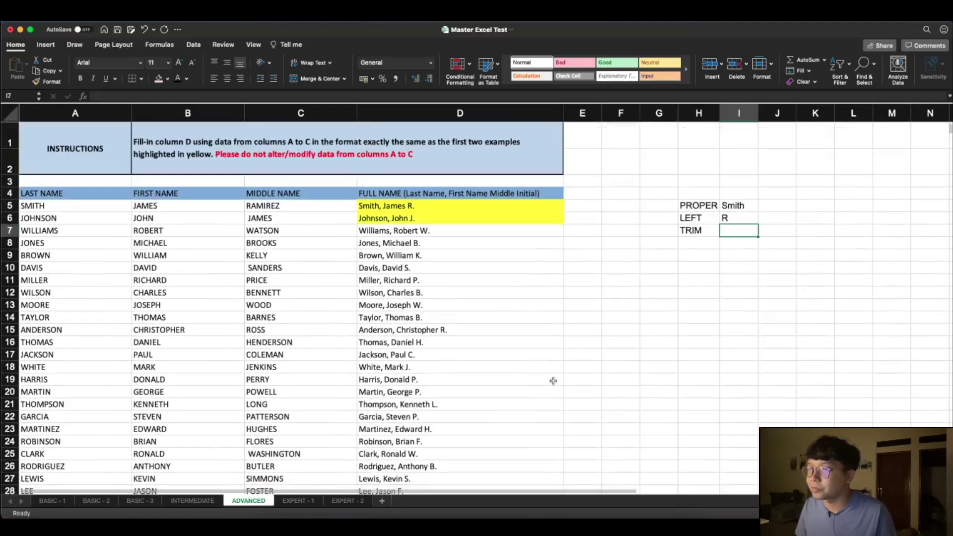
{"action": "scroll", "coordinate": [553, 380], "scroll_direction": "down", "scroll_amount": 15}
{"action": "scroll", "coordinate": [555, 381], "scroll_direction": "up", "scroll_amount": 5}
{"action": "scroll", "coordinate": [556, 382], "scroll_direction": "up", "scroll_amount": 5}
{"action": "scroll", "coordinate": [558, 383], "scroll_direction": "up", "scroll_amount": 1}
{"action": "scroll", "coordinate": [557, 383], "scroll_direction": "up", "scroll_amount": 5}
{"action": "scroll", "coordinate": [559, 383], "scroll_direction": "up", "scroll_amount": 5}
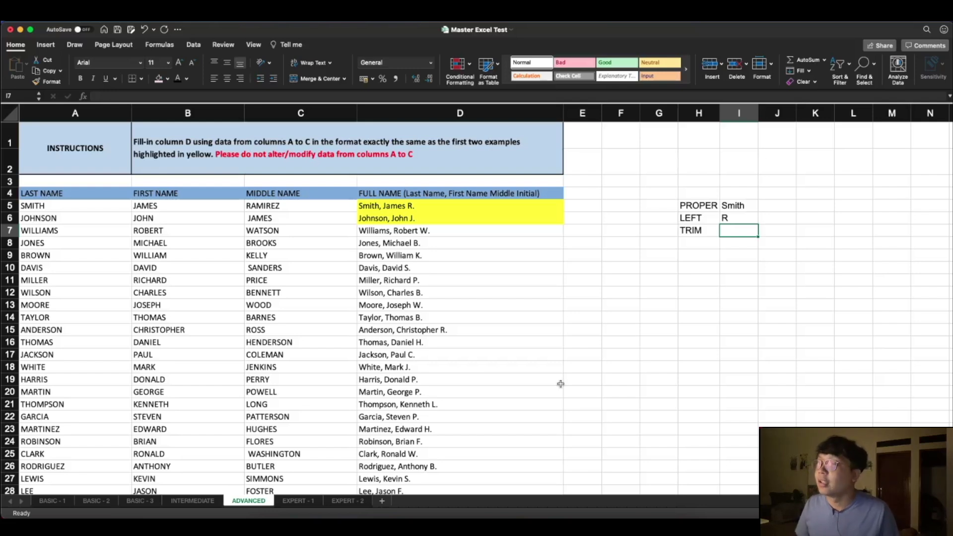
{"action": "scroll", "coordinate": [536, 343], "scroll_direction": "down", "scroll_amount": 3}
{"action": "scroll", "coordinate": [522, 273], "scroll_direction": "up", "scroll_amount": 3}
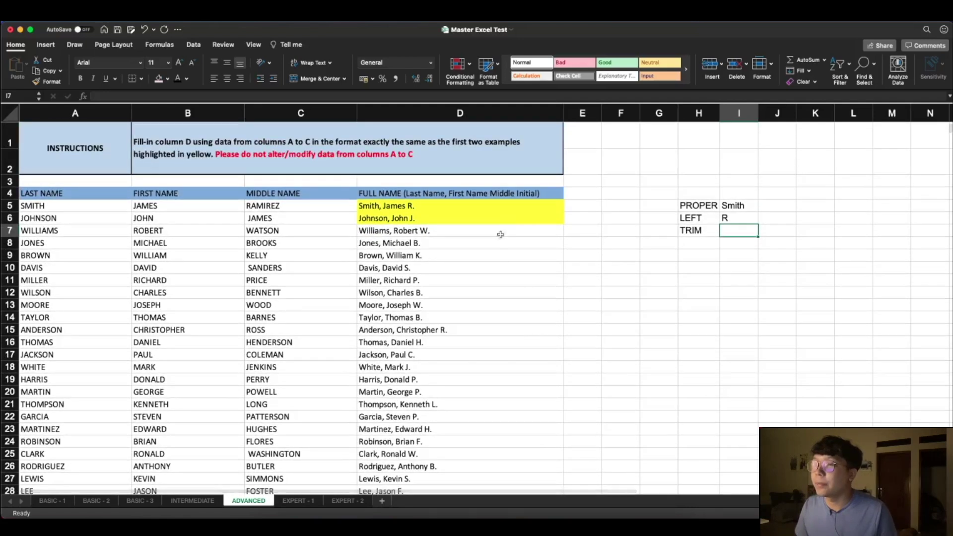
{"action": "scroll", "coordinate": [492, 412], "scroll_direction": "down", "scroll_amount": 3}
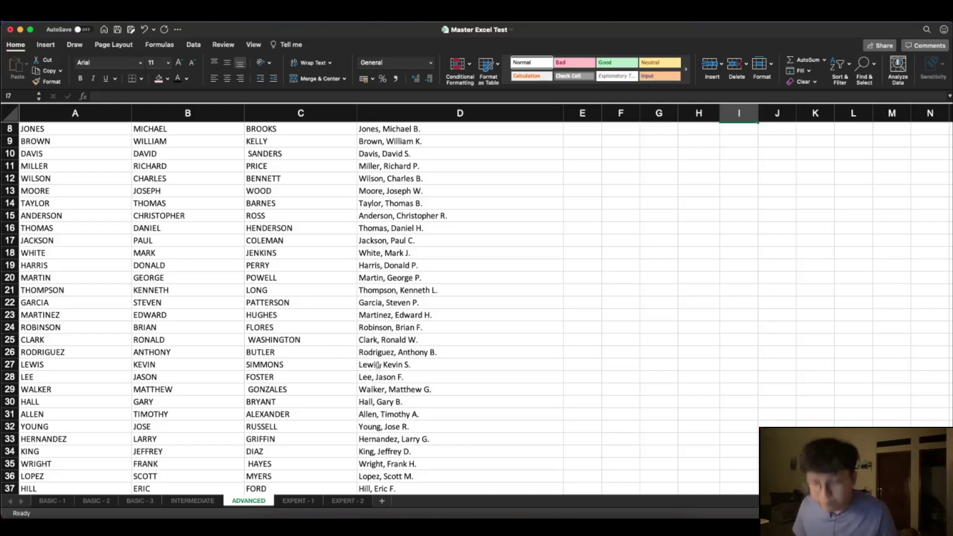
{"action": "scroll", "coordinate": [485, 298], "scroll_direction": "up", "scroll_amount": 4}
{"action": "scroll", "coordinate": [527, 304], "scroll_direction": "up", "scroll_amount": 3}
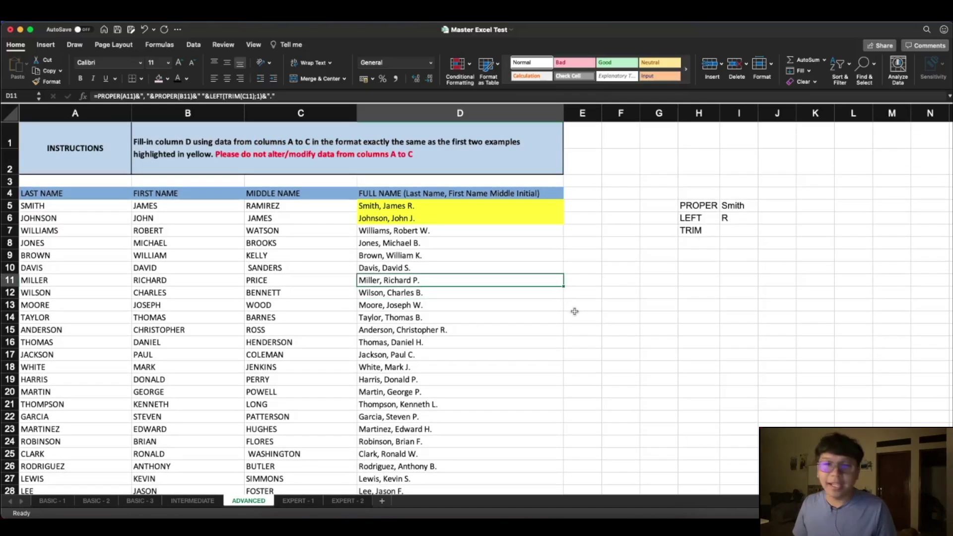